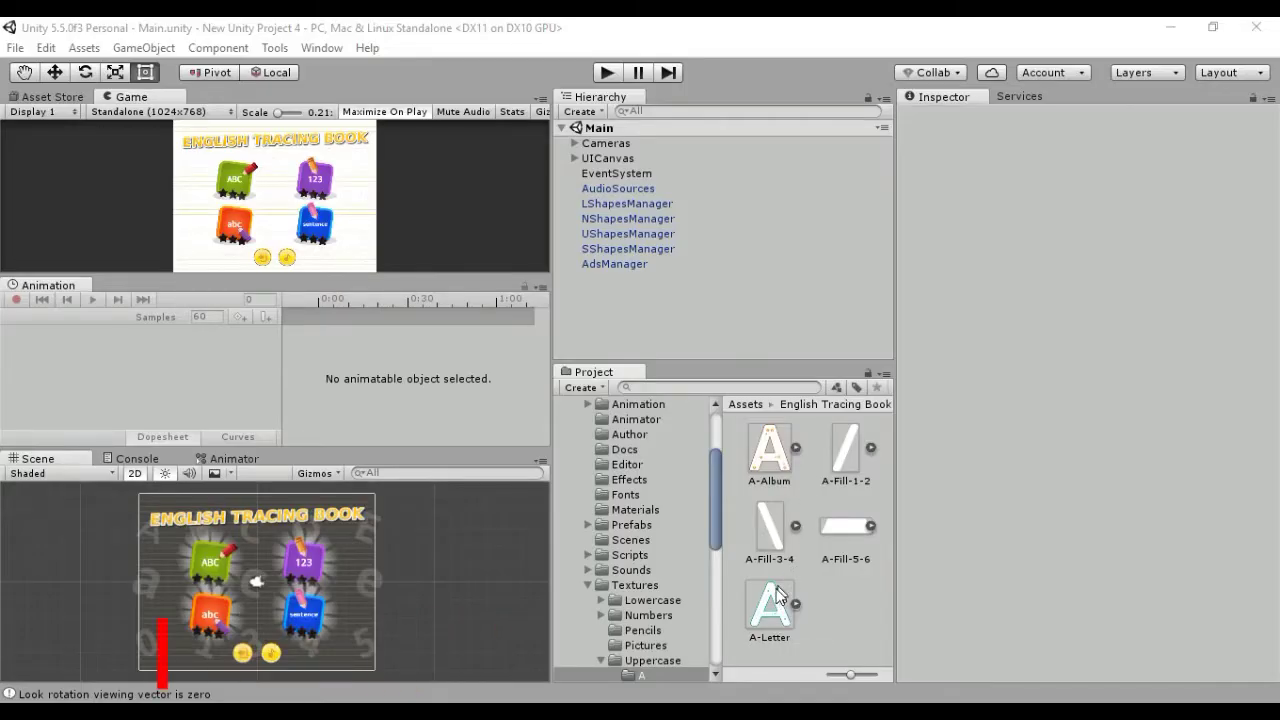
Select the A-Letter, A-Fill-3-4, A-Fill-5-6 and A-Fill-1-2 textures in the uppercase A folder.
left_click(779, 596)
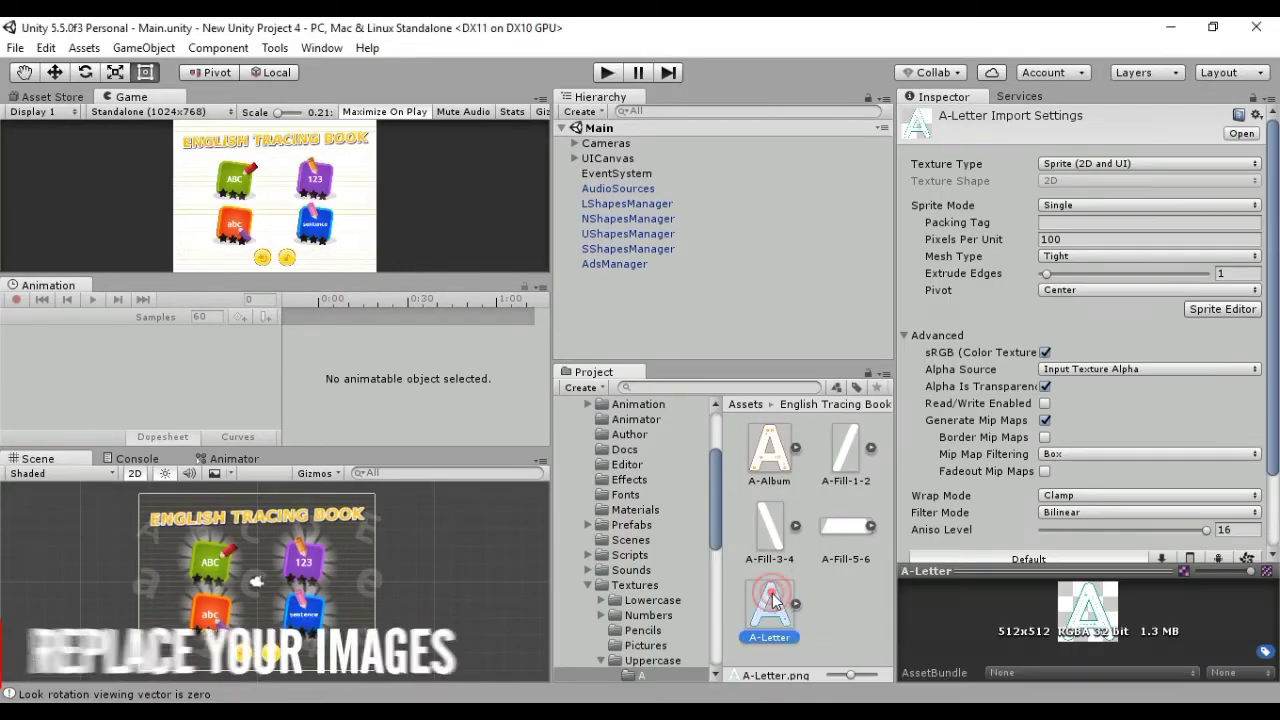
left_click(768, 537, "ctrl")
left_click(838, 523, "ctrl")
left_click(836, 450, "ctrl")
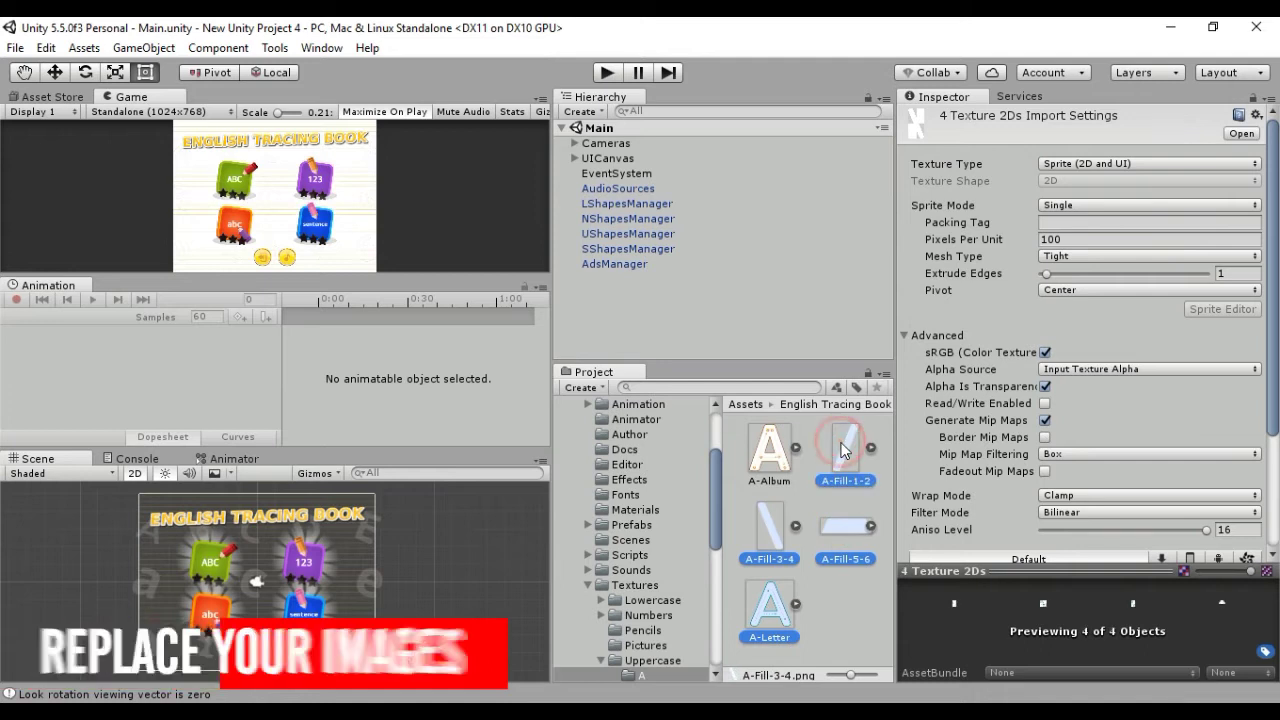
Open the Game scene from the project's Scenes folder.
left_click(630, 540)
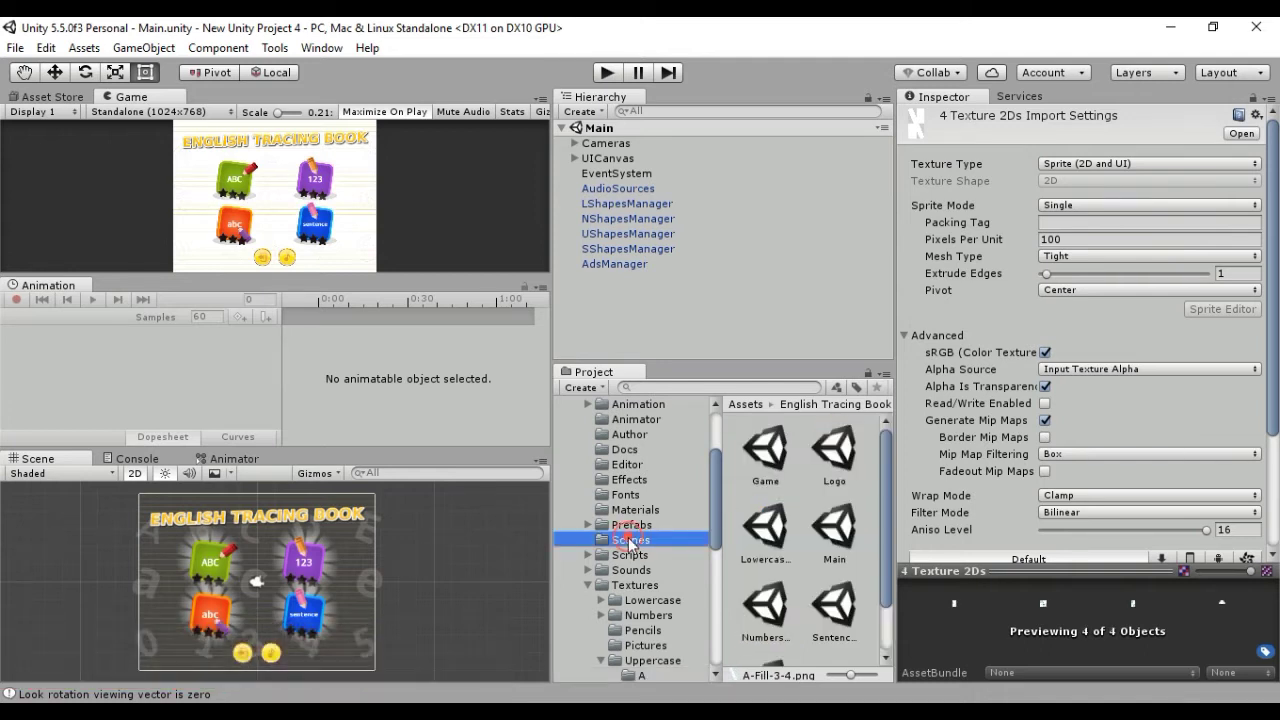
left_click(768, 455)
double_click(773, 467)
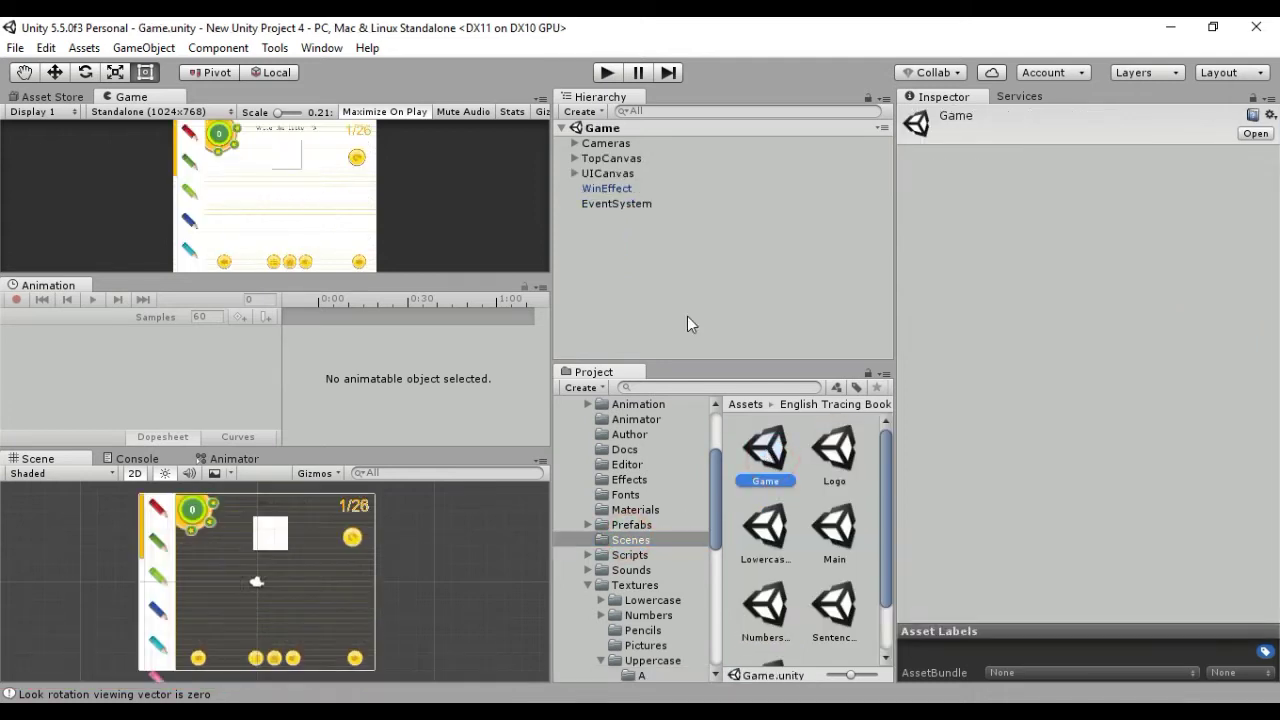
Place the A-Letter prefab from the Uppercase prefabs folder under the Shape object of UICanvas.
left_click(575, 173)
left_click(612, 294)
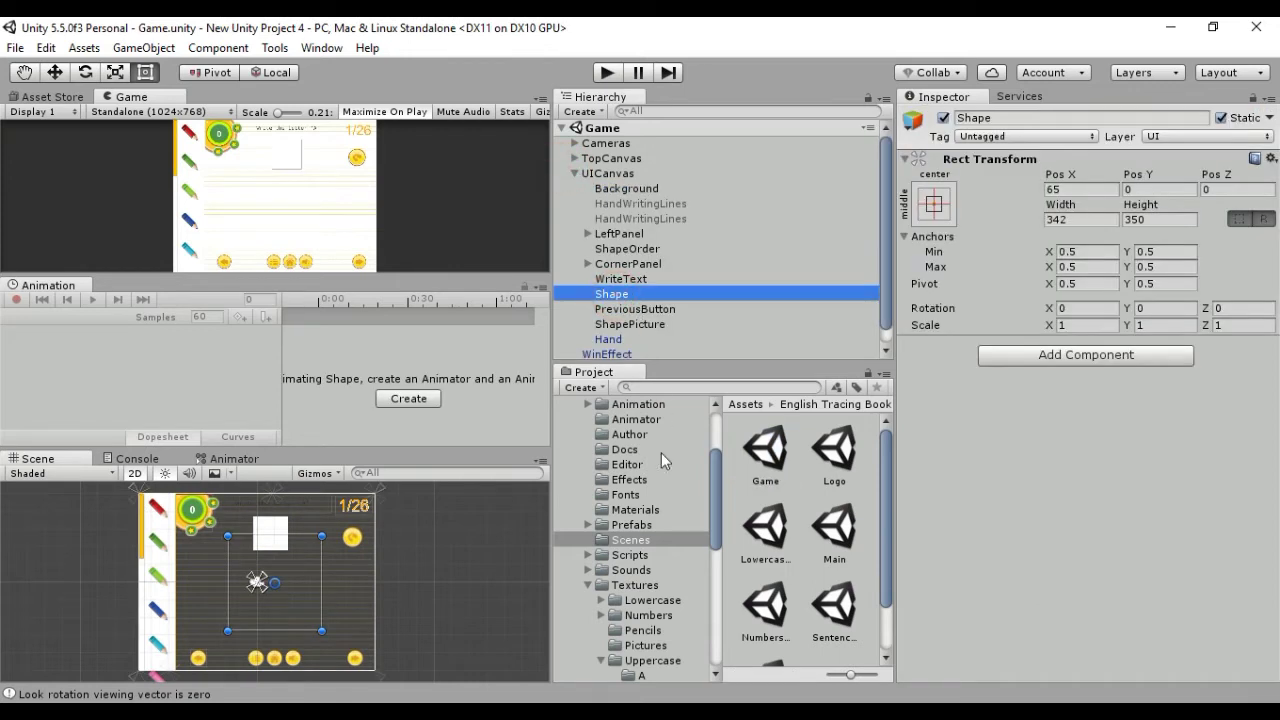
left_click(589, 585)
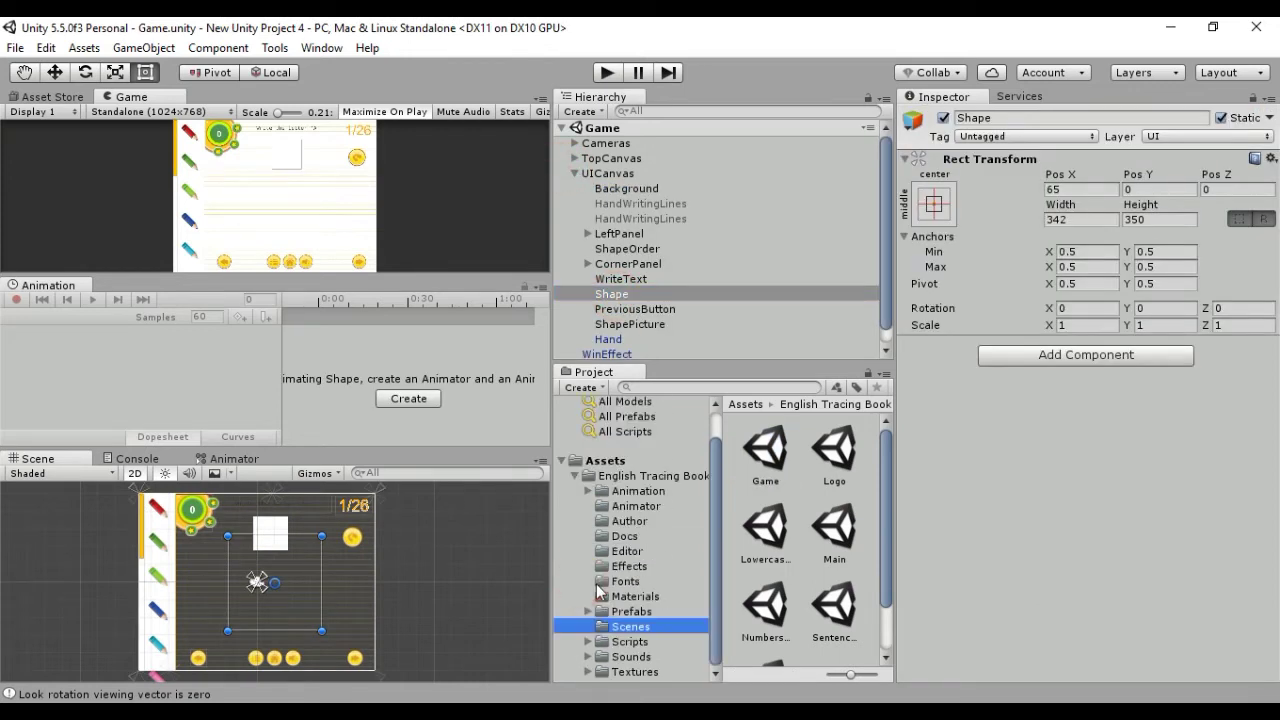
left_click(588, 611)
scroll(630, 600, "down", 2)
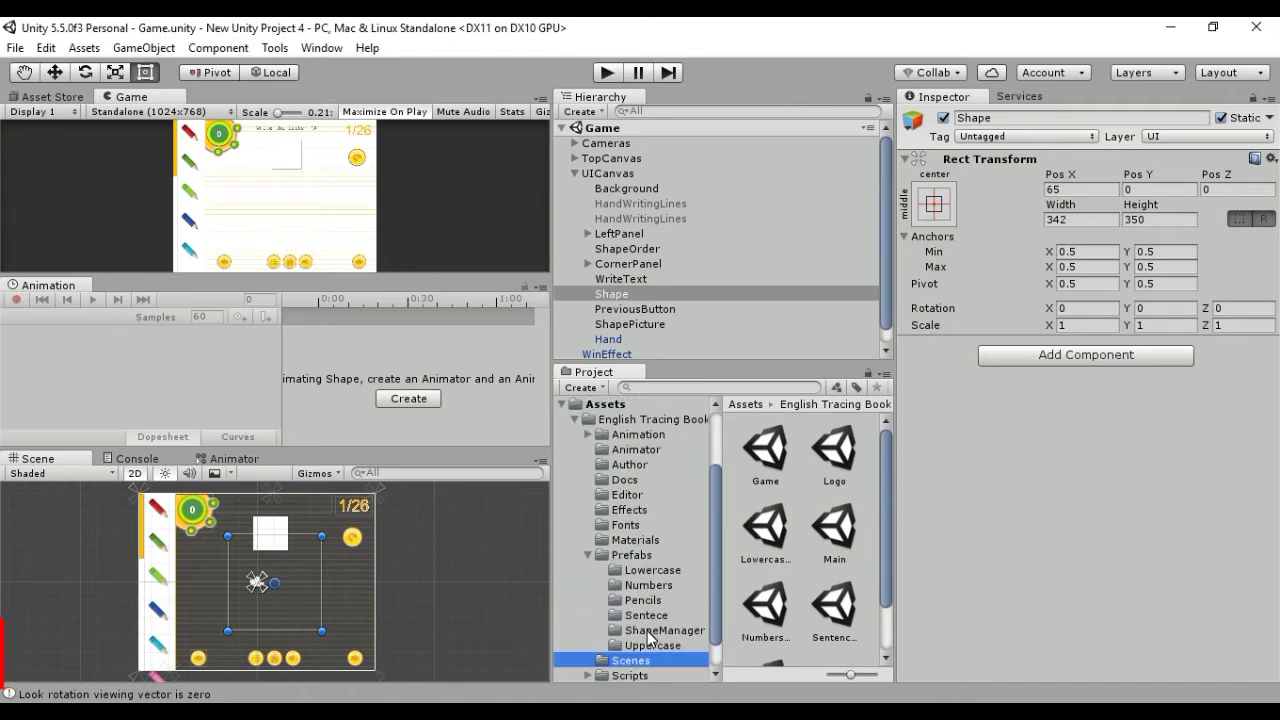
left_click(652, 645)
left_click_drag(766, 457, 629, 273)
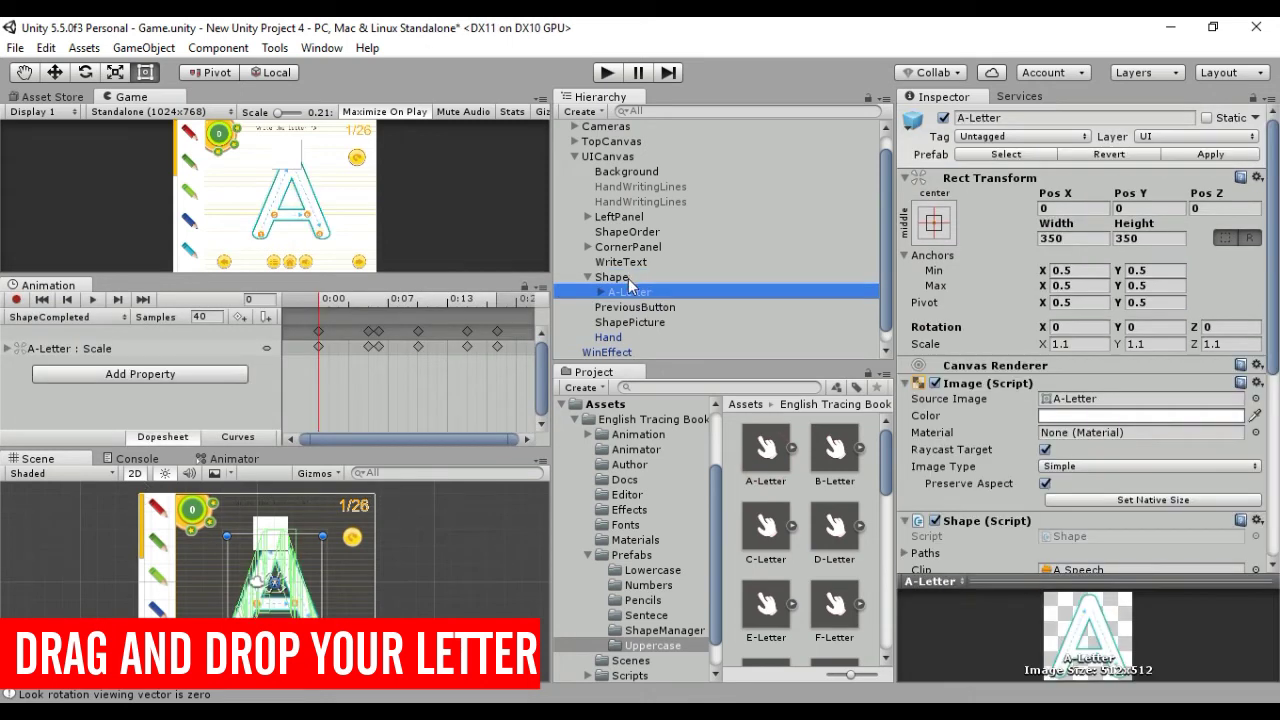
Deactivate the ShapePicture object and inspect the TracingHand and Collider children of A-Letter.
left_click(627, 322)
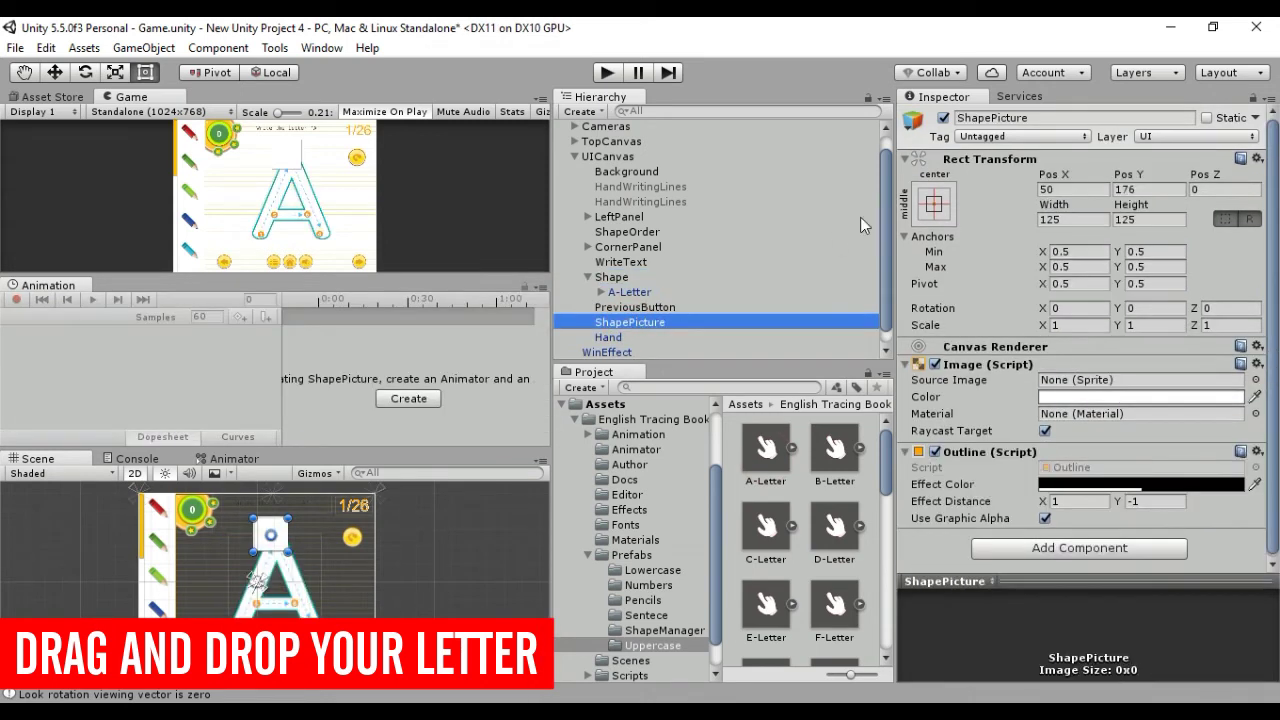
left_click(943, 119)
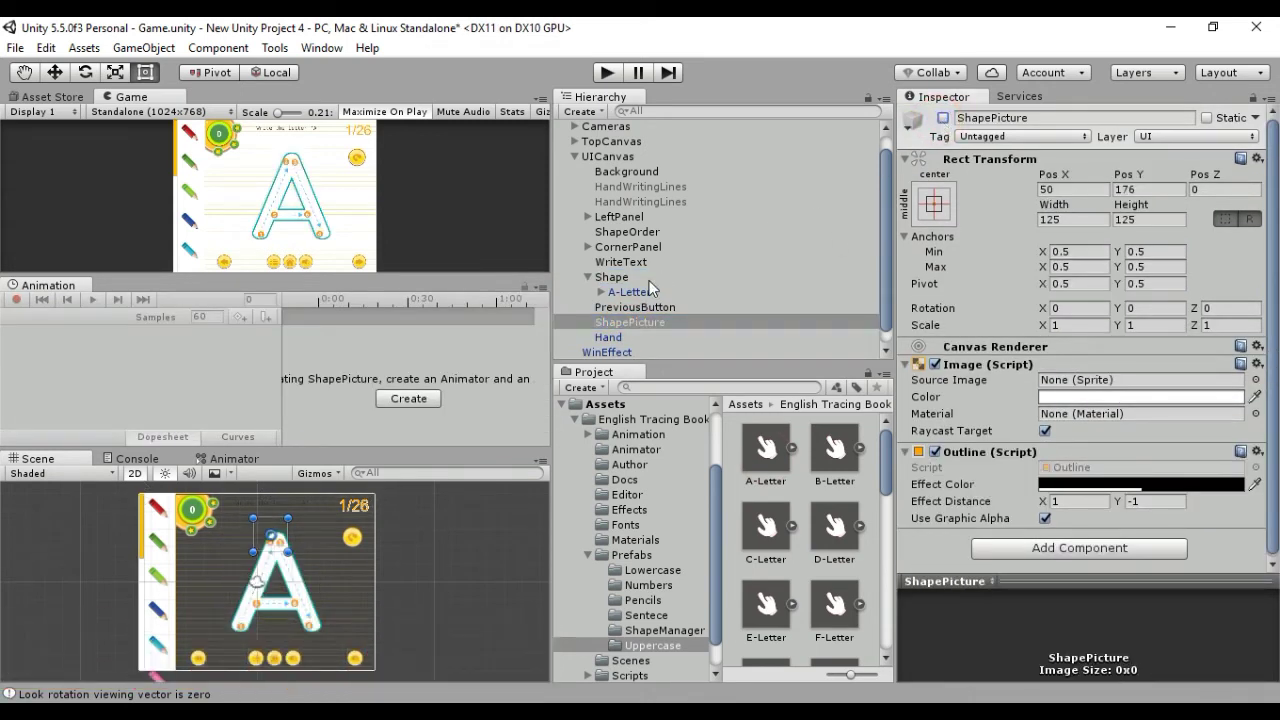
left_click(638, 292)
left_click(601, 292)
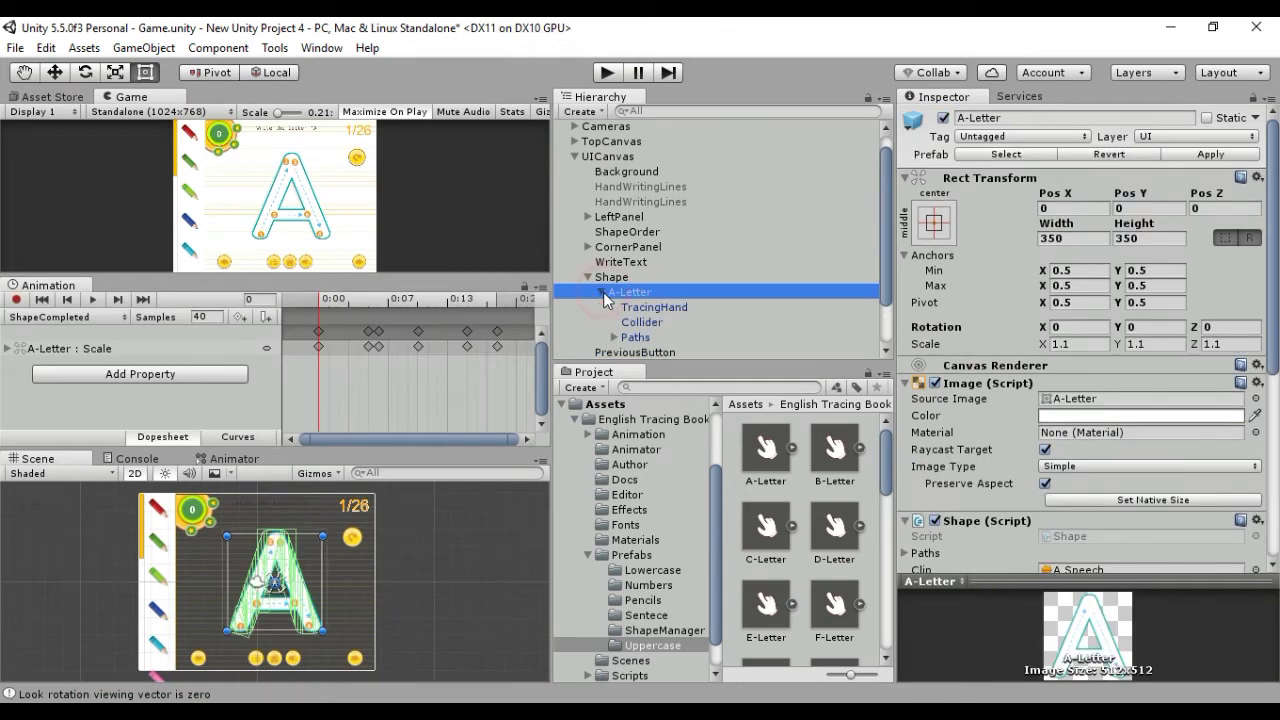
double_click(634, 307)
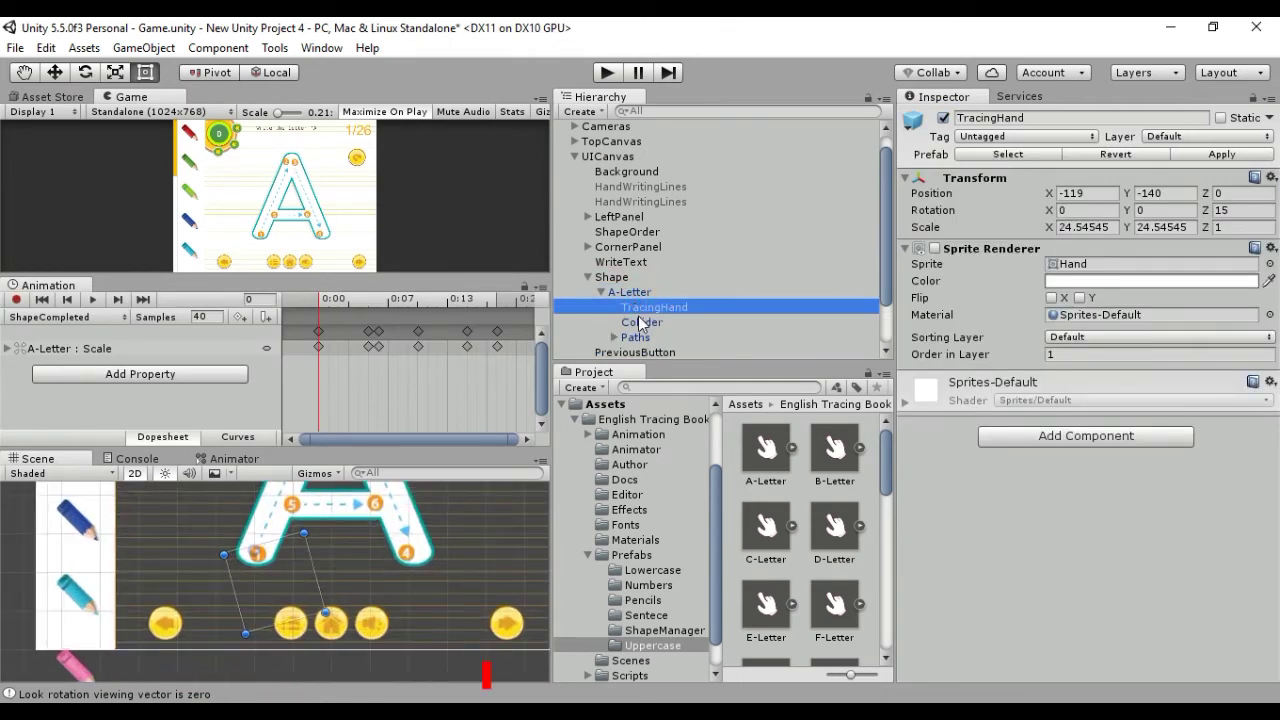
double_click(638, 320)
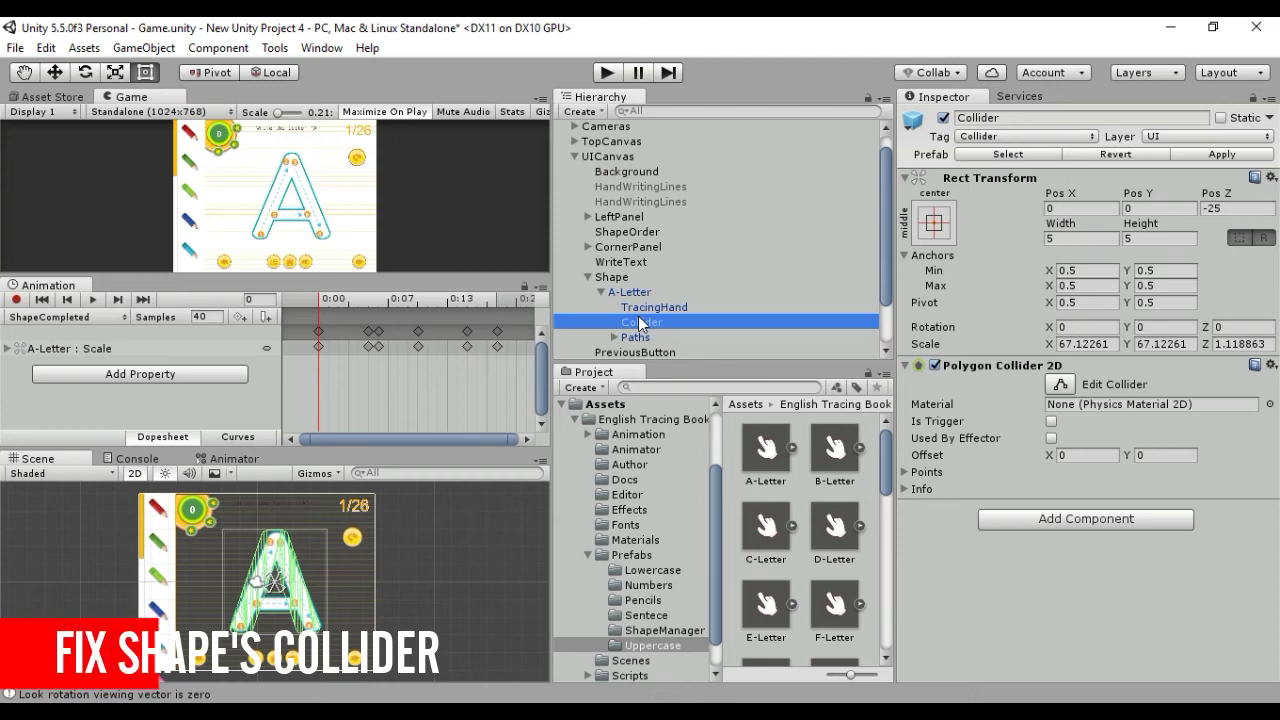
Create a new 2D sprite under A-Letter and assign it the uppercase A-Letter sprite.
left_click(636, 292)
right_click(636, 294)
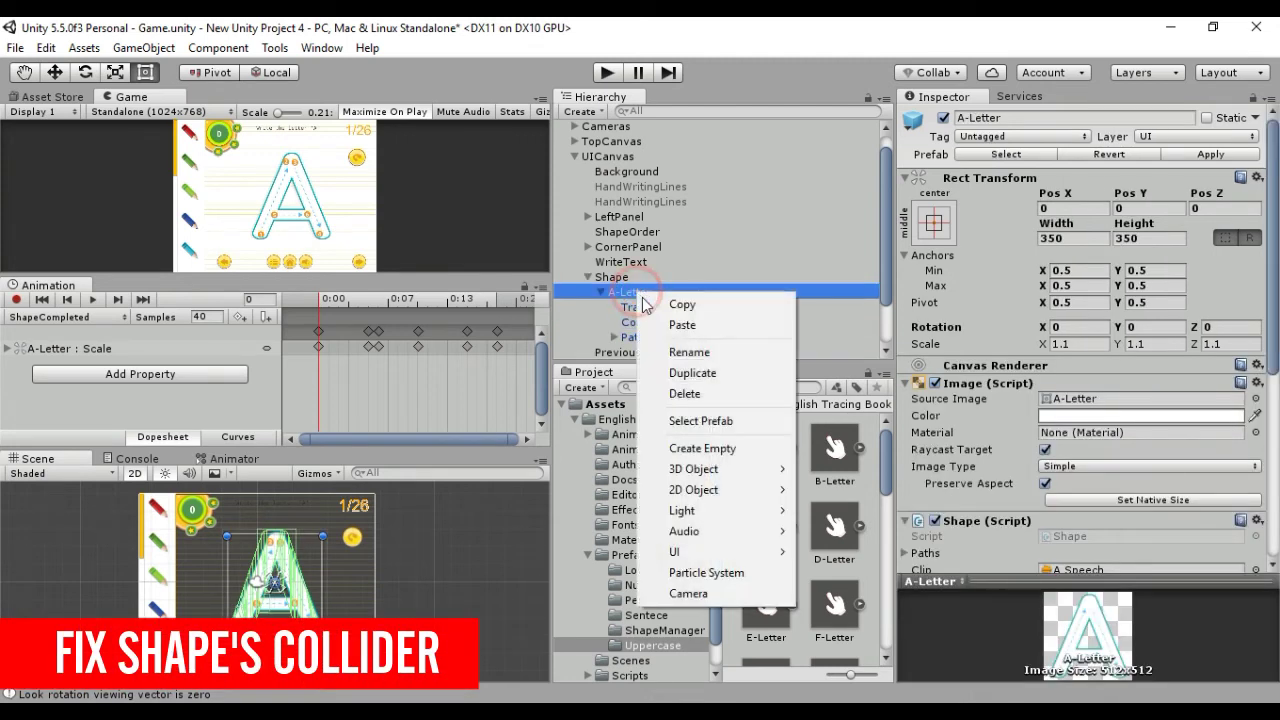
mouse_move(718, 490)
left_click(830, 490)
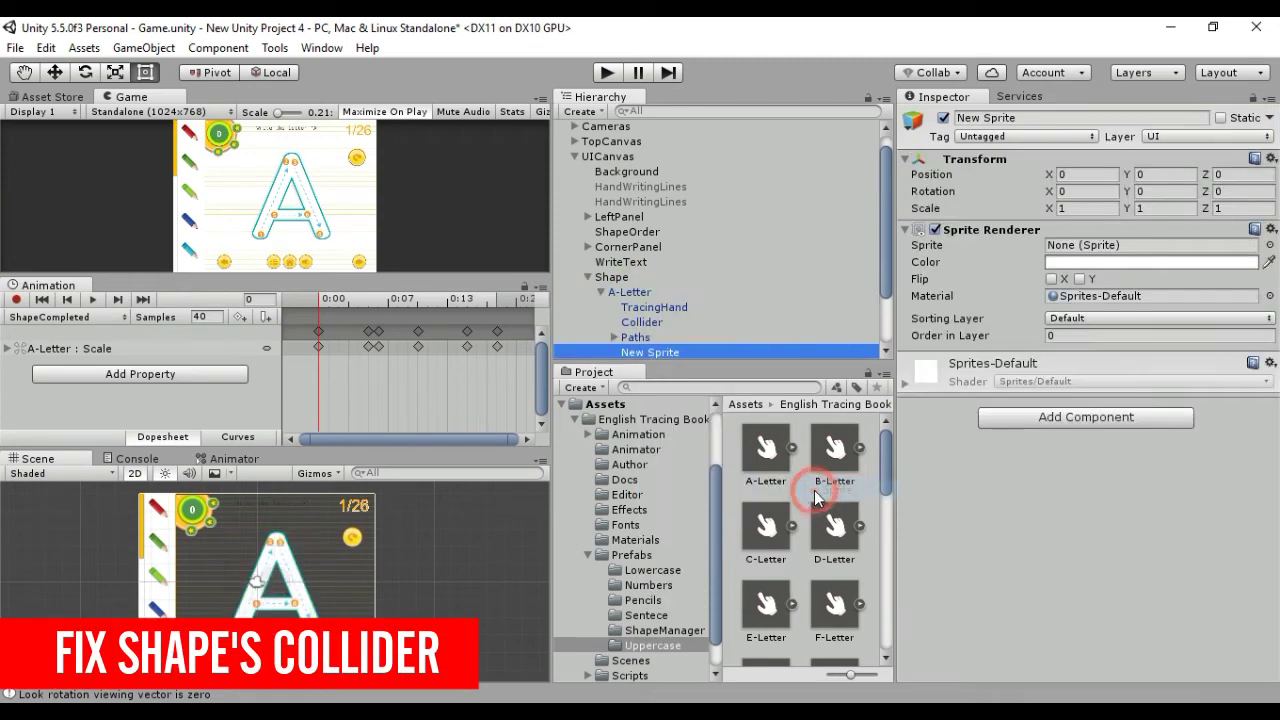
left_click(1269, 245)
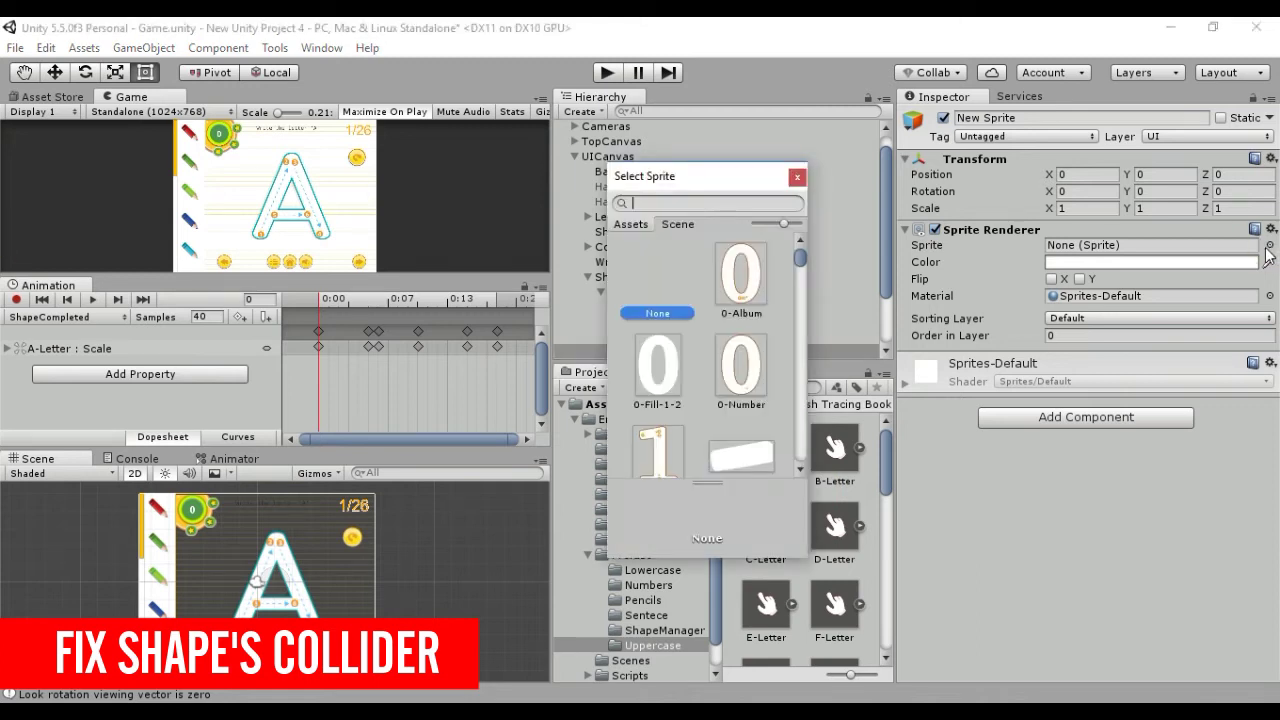
type("A")
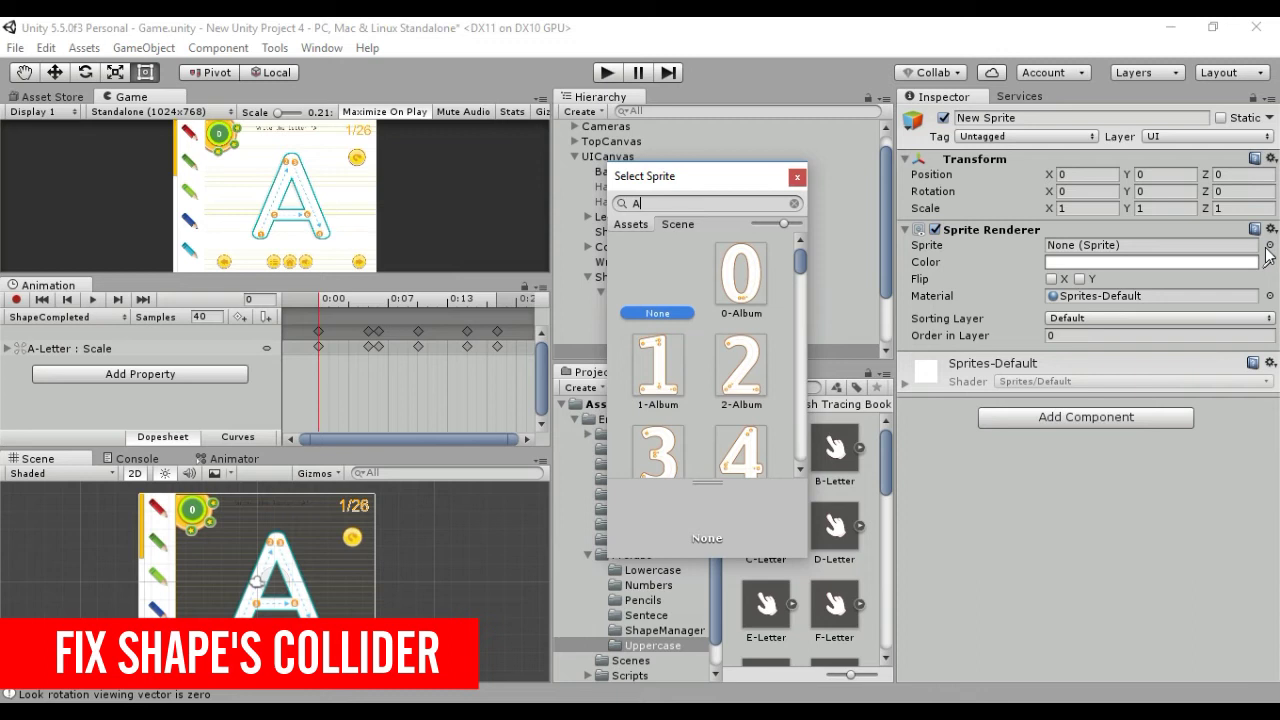
type("-L")
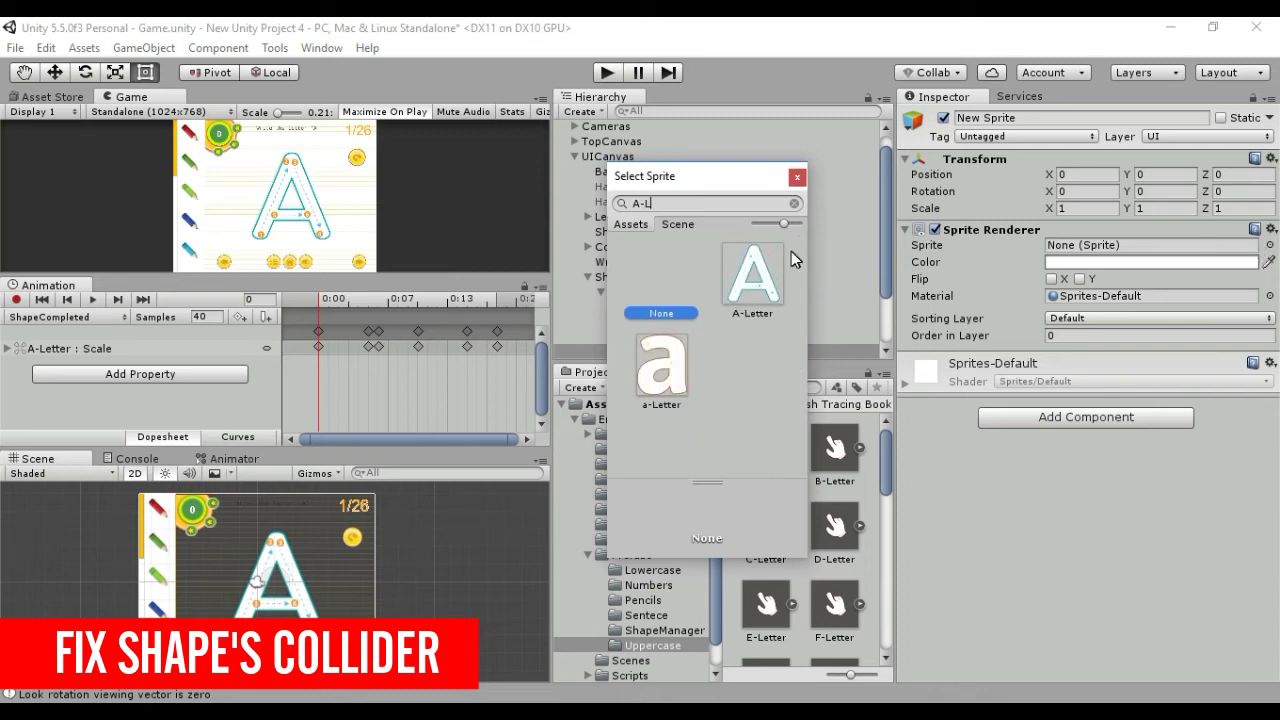
left_click(755, 268)
left_click(1110, 469)
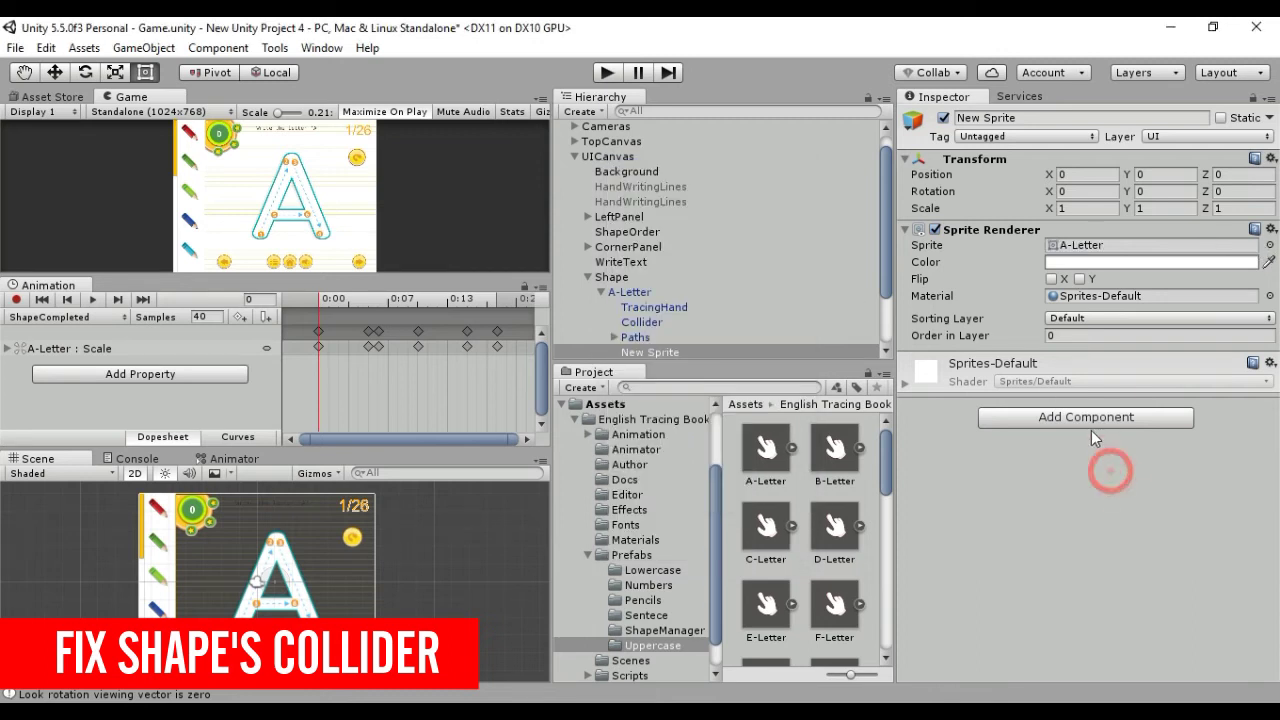
Add a Polygon Collider 2D component to the new sprite and copy that component.
left_click(1091, 430)
type("POL")
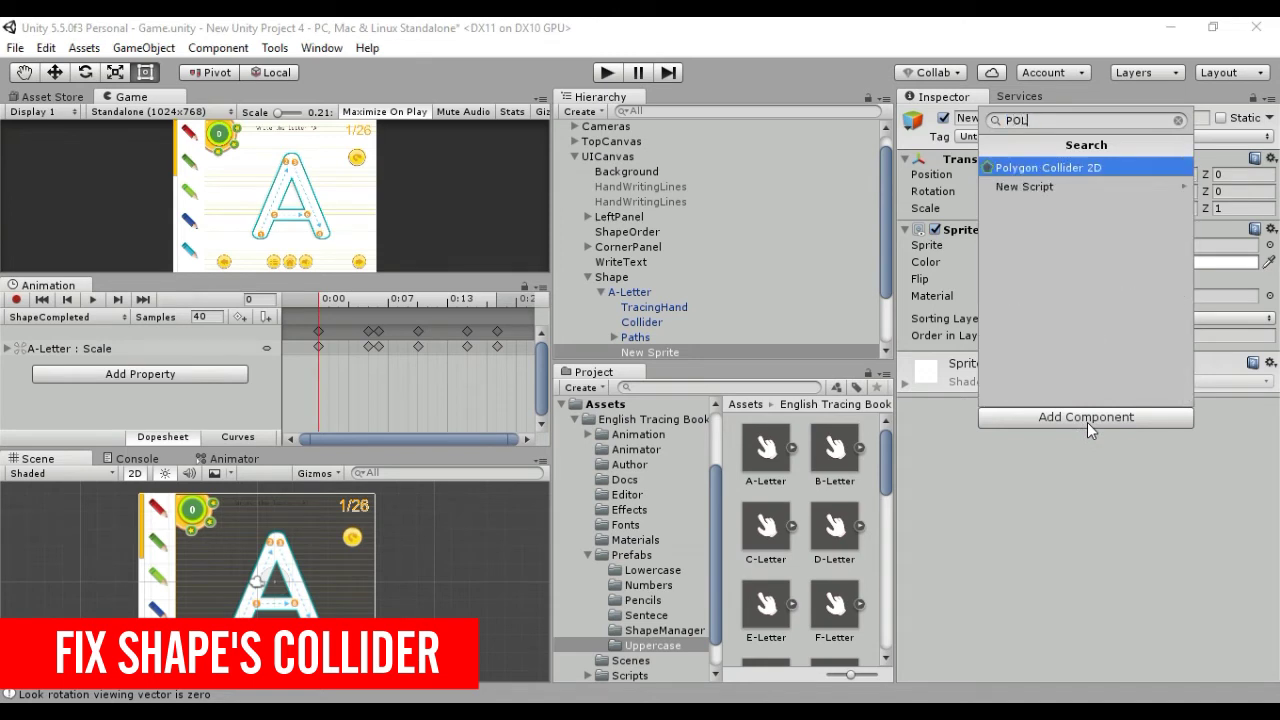
key("Return")
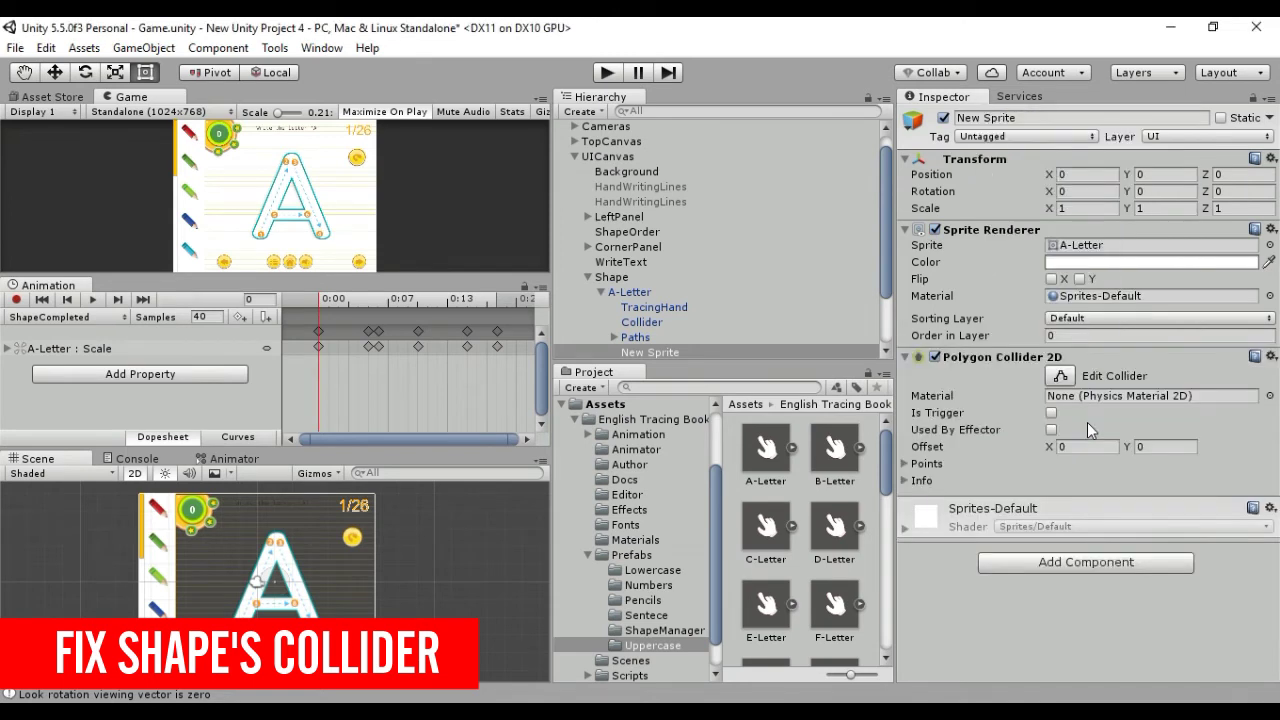
right_click(955, 357)
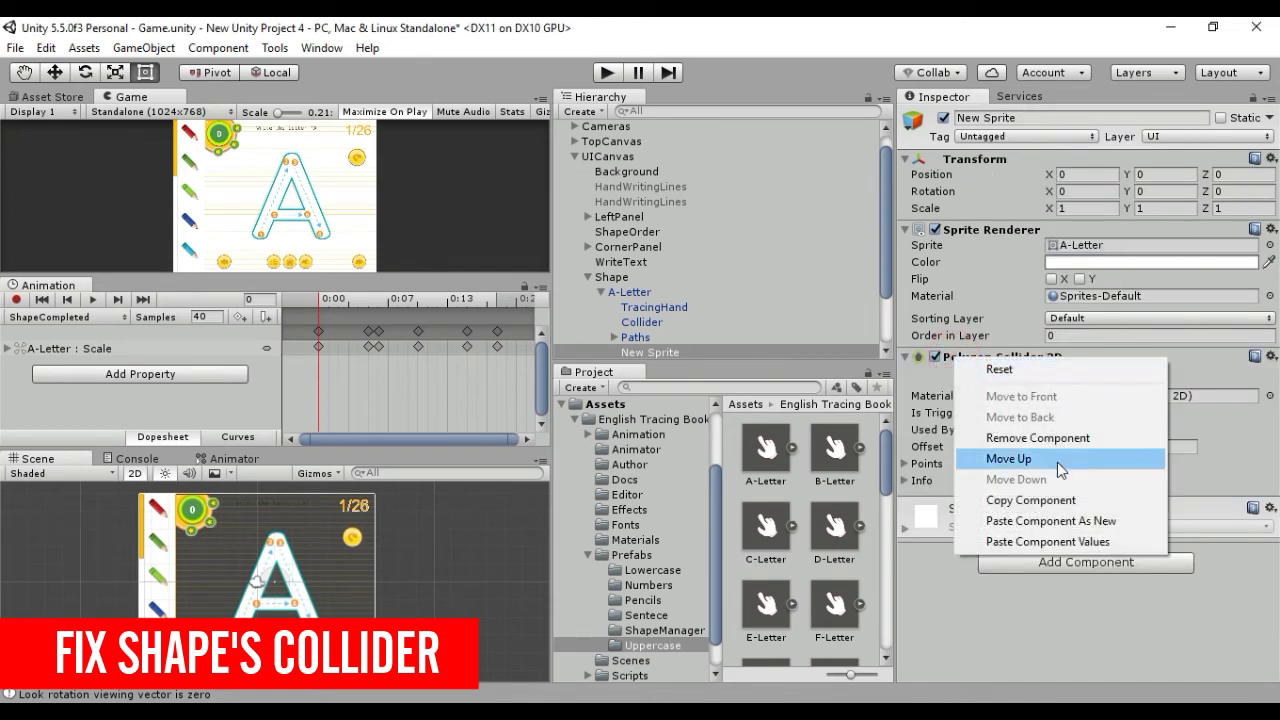
left_click(1033, 507)
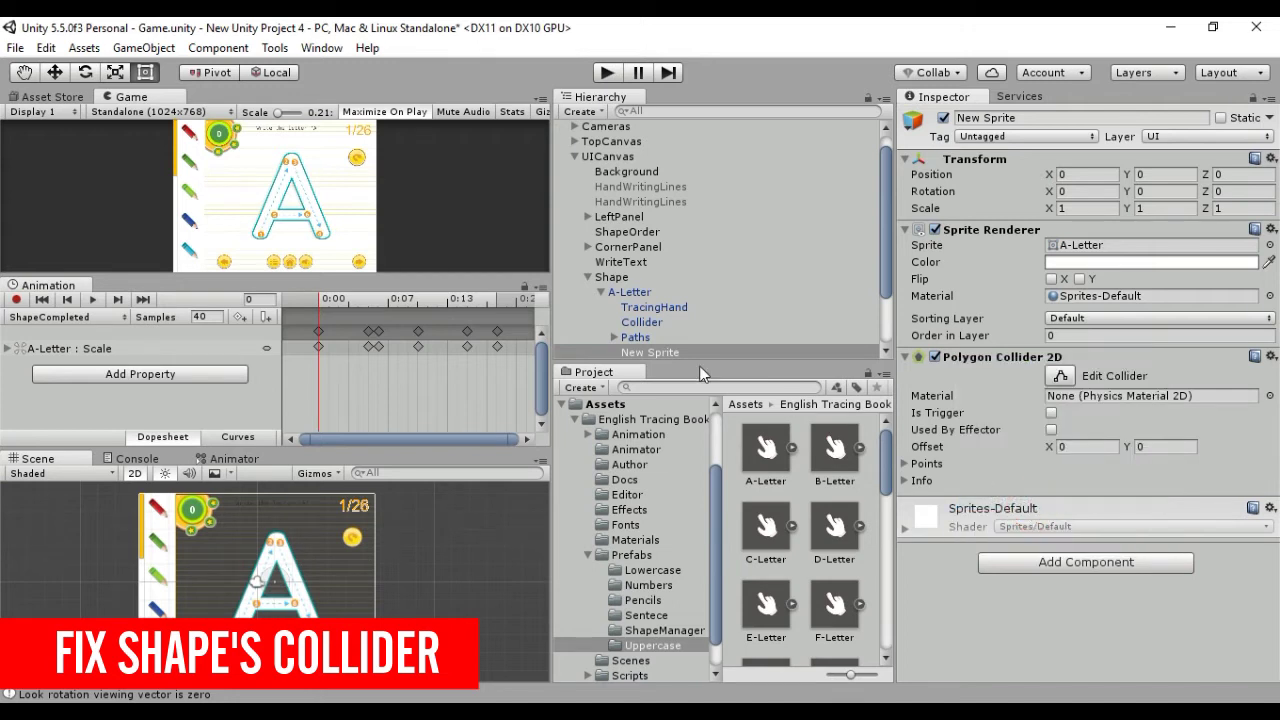
Delete the new sprite and paste the copied component values onto the Polygon Collider 2D of A-Letter's Collider.
left_click(657, 352)
key("Delete")
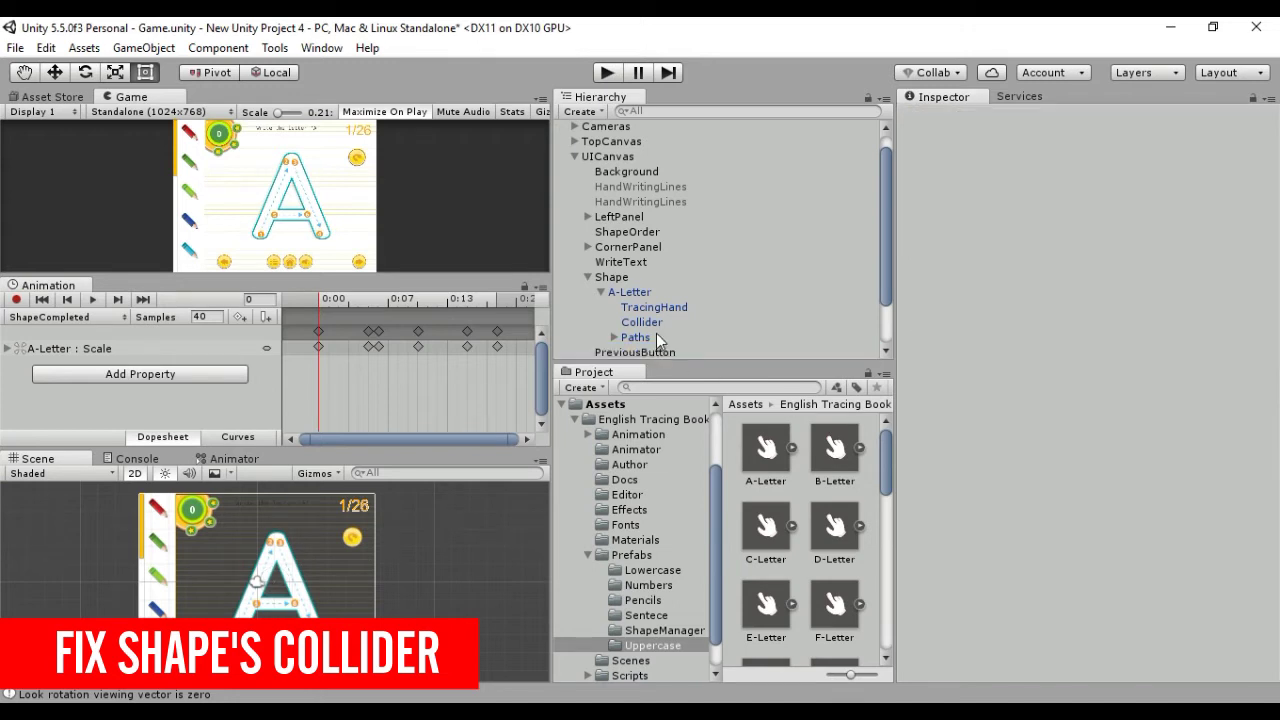
left_click(652, 321)
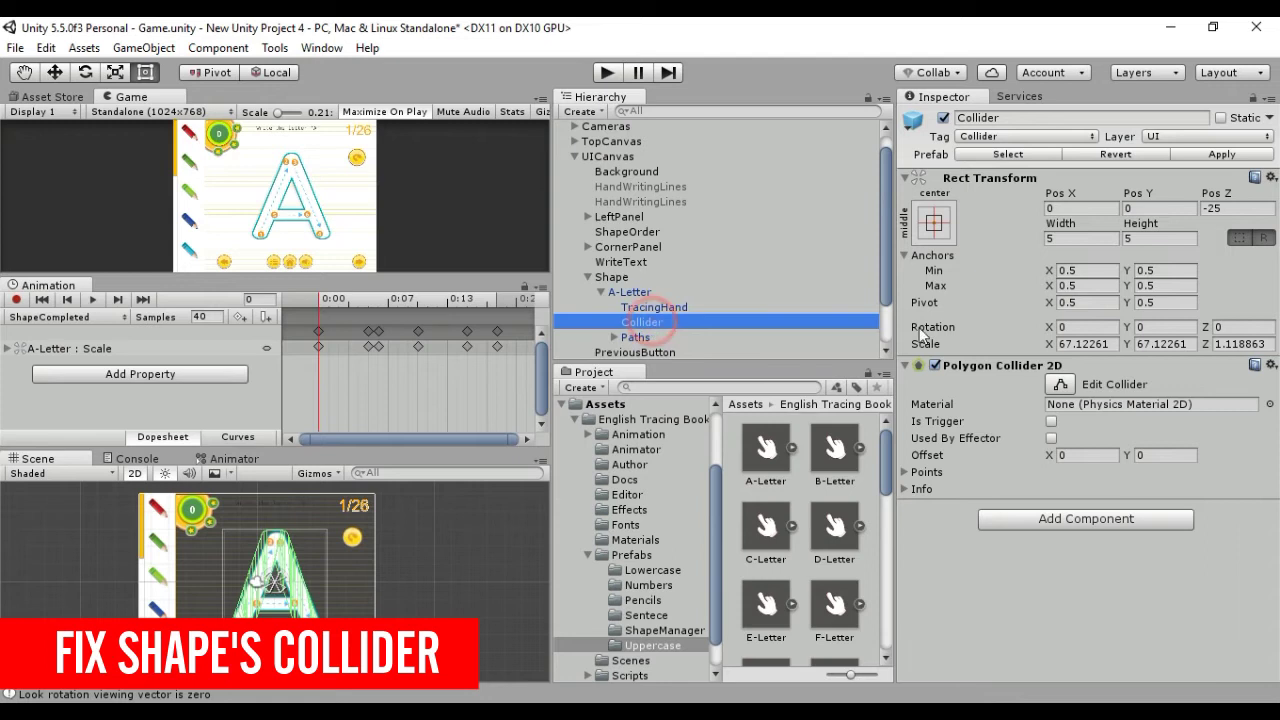
right_click(943, 366)
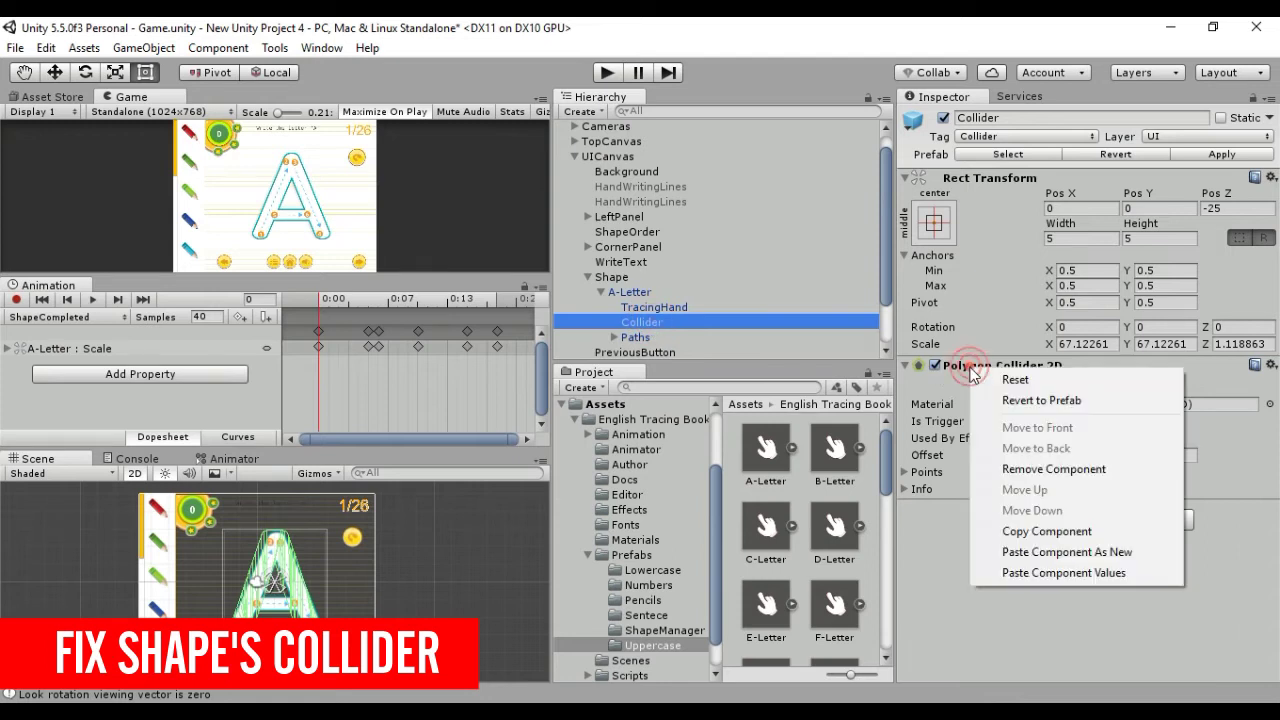
left_click(1104, 574)
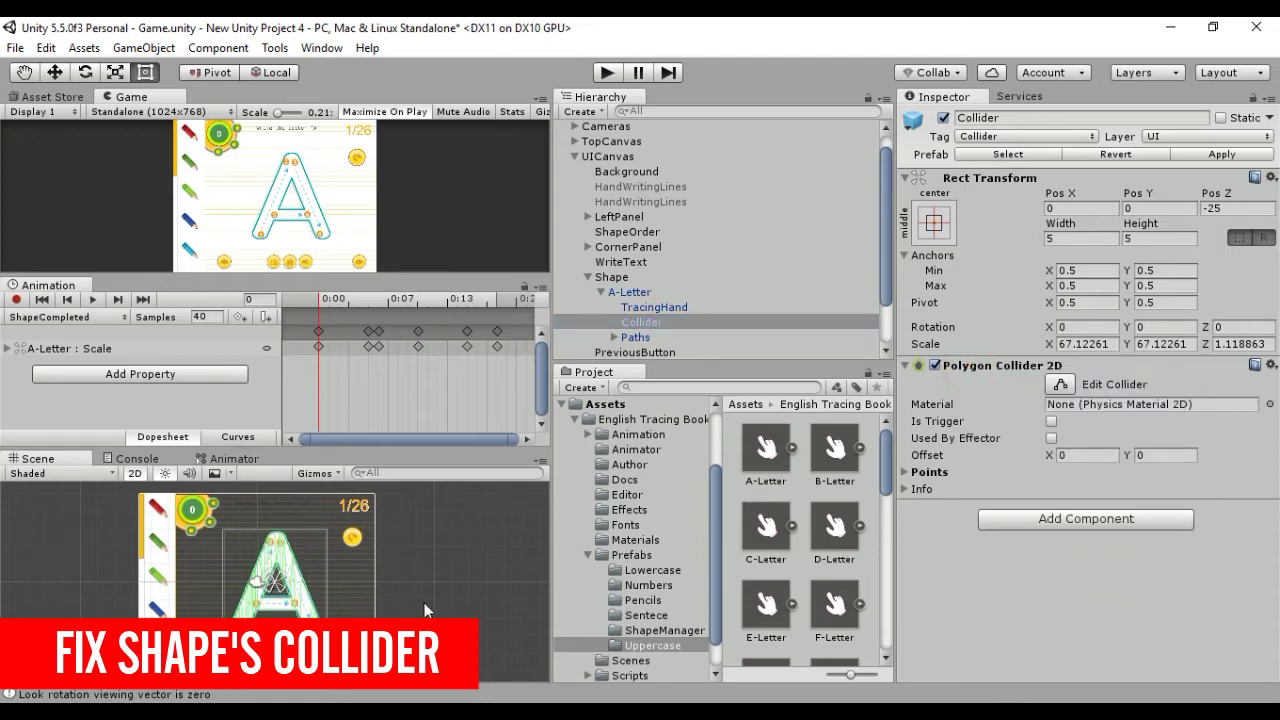
Scale the Collider up uniformly to about 70.98 in X and Y to fit the letter A.
scroll(415, 602, "up", 5)
key("r")
left_click_drag(276, 588, 286, 585)
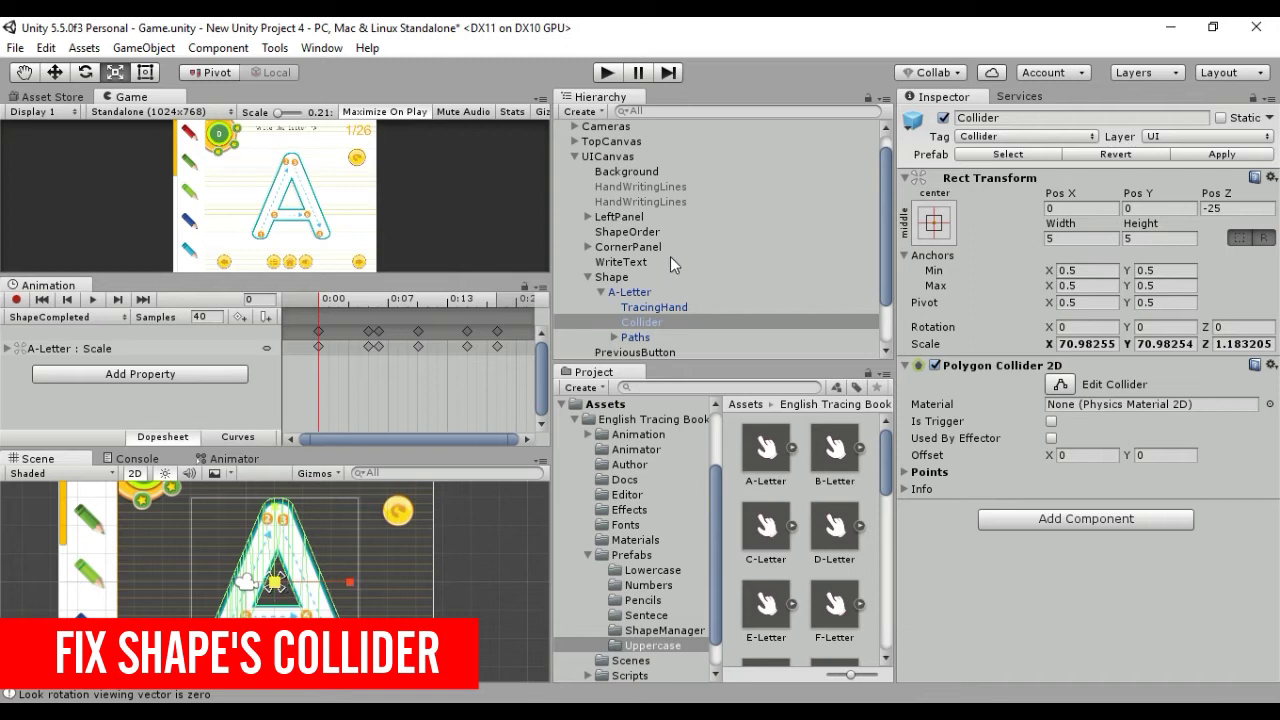
Set the Fill Amount of Path-1-2's Fill-1-2 image to 1 and its color to green 00FF95FF.
left_click(614, 337)
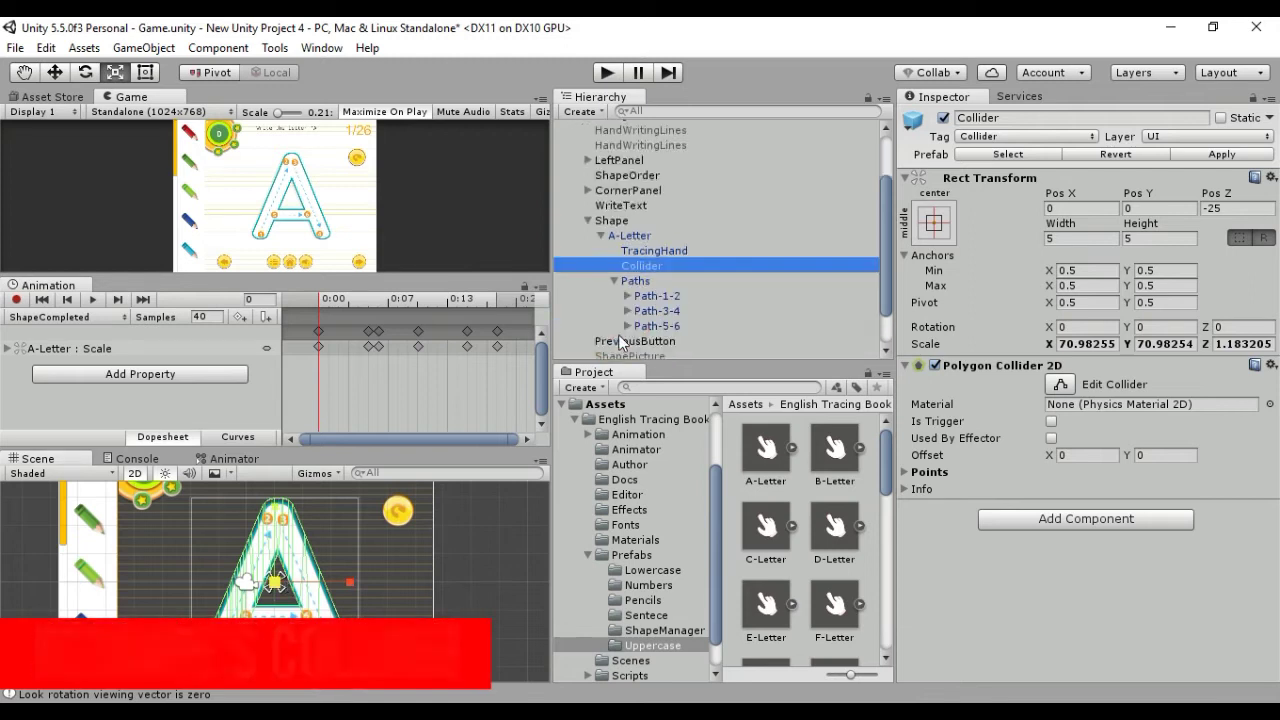
left_click(627, 296)
left_click(663, 312)
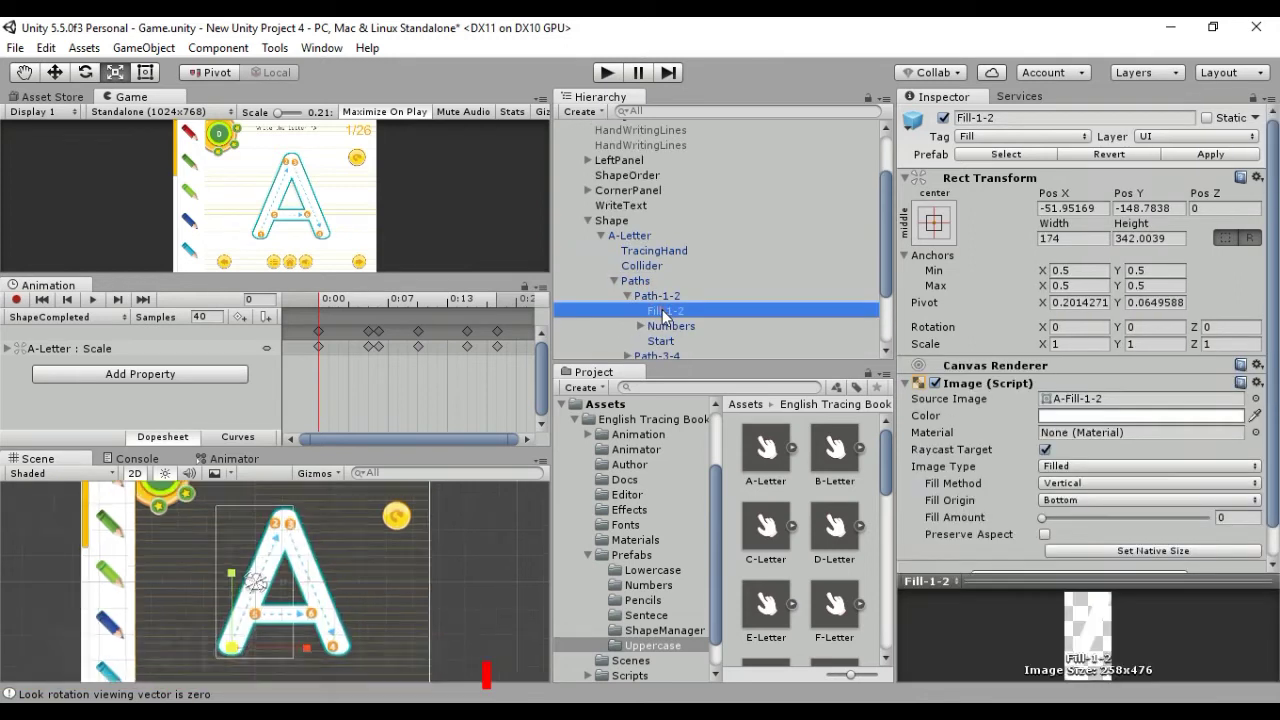
scroll(365, 556, "up", 6)
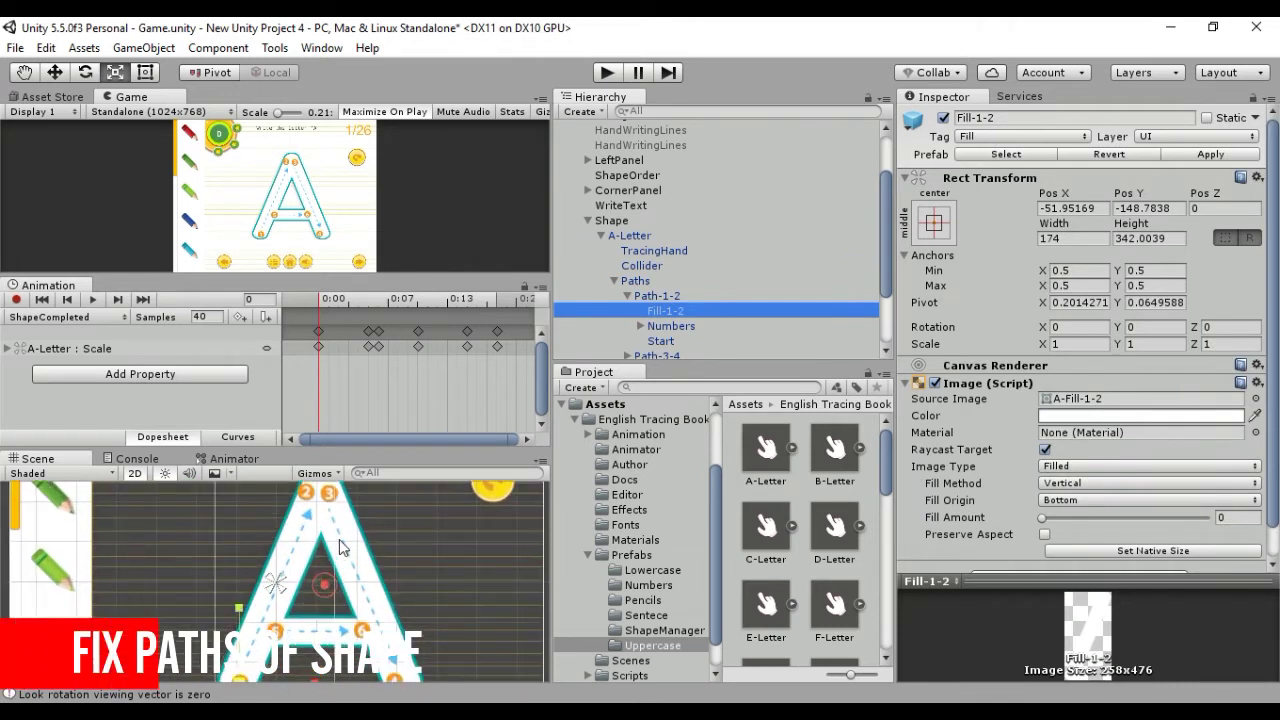
scroll(340, 546, "up", 2)
left_click_drag(1057, 520, 1221, 518)
left_click(1121, 418)
left_click_drag(1080, 363, 1070, 268)
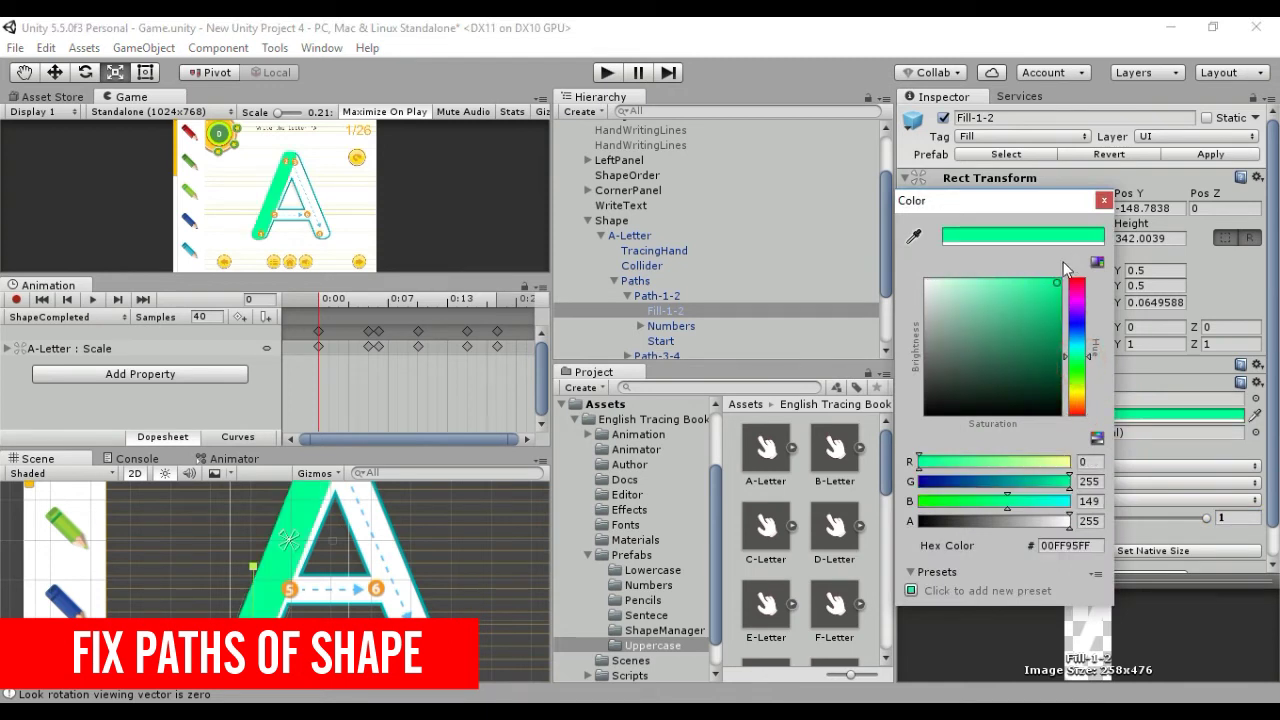
left_click(335, 525)
Lower the upper edge of the Fill-1-2 rectangle to a height of about 330.9.
scroll(340, 530, "up", 3)
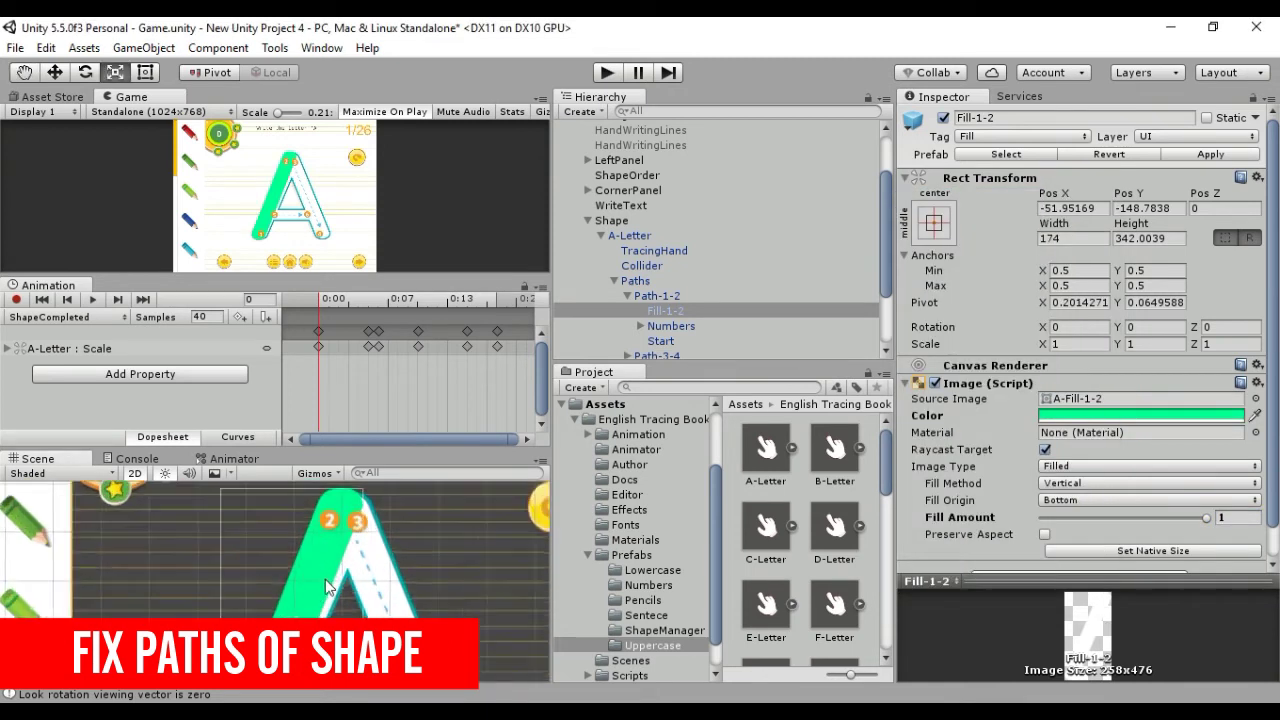
middle_click_drag(385, 537, 340, 520)
scroll(335, 522, "up", 3)
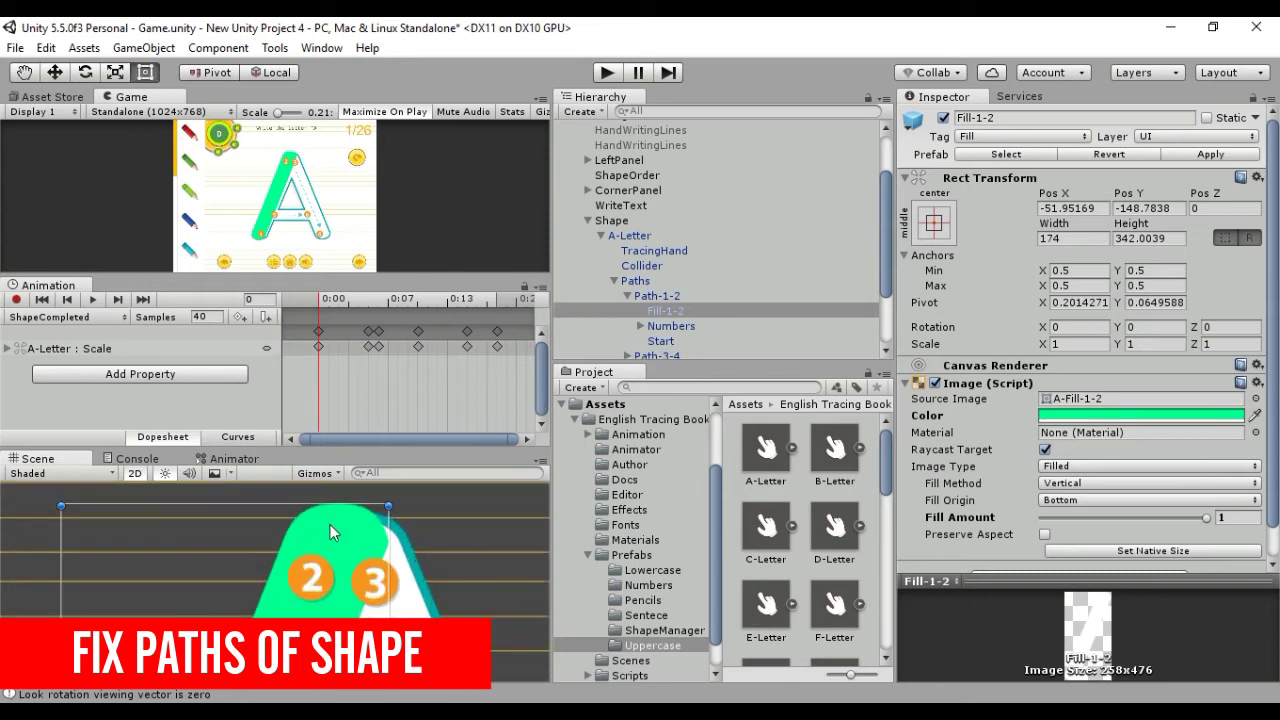
left_click_drag(342, 505, 356, 527)
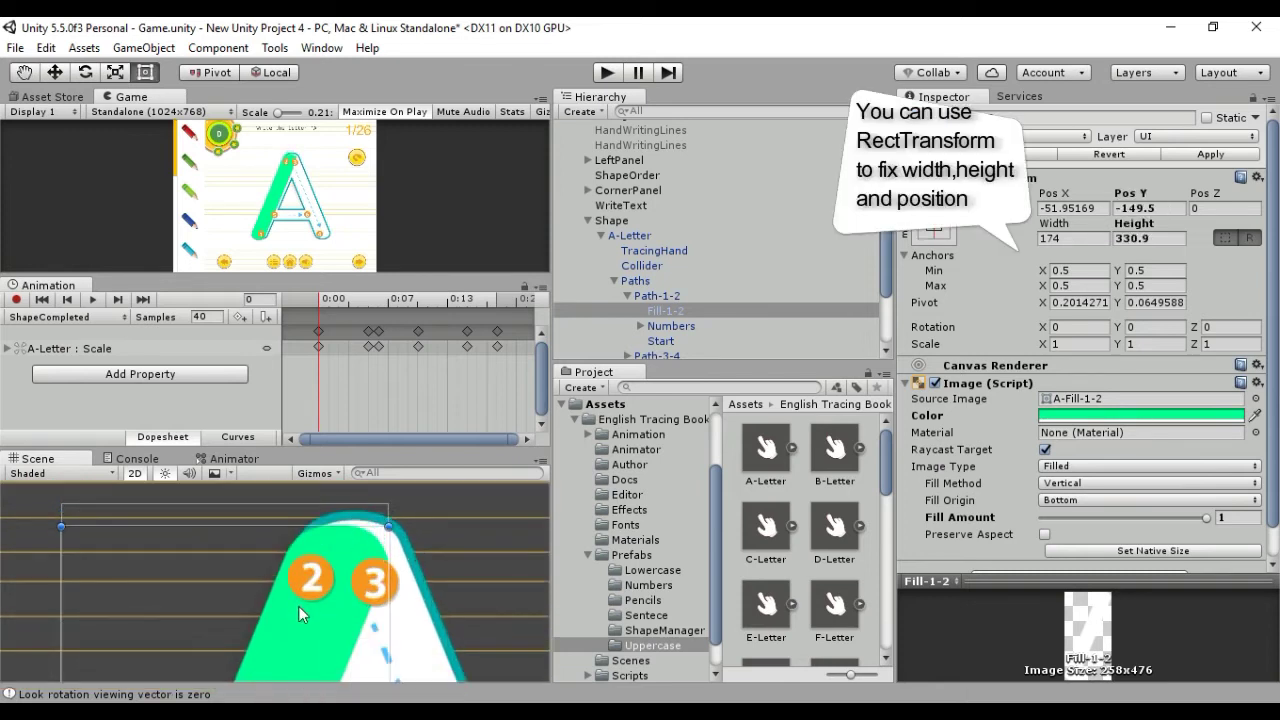
Widen the Fill-1-2 rectangle to about 184.1 and raise its upper edge to a height of about 334.9.
left_click_drag(384, 620, 397, 616)
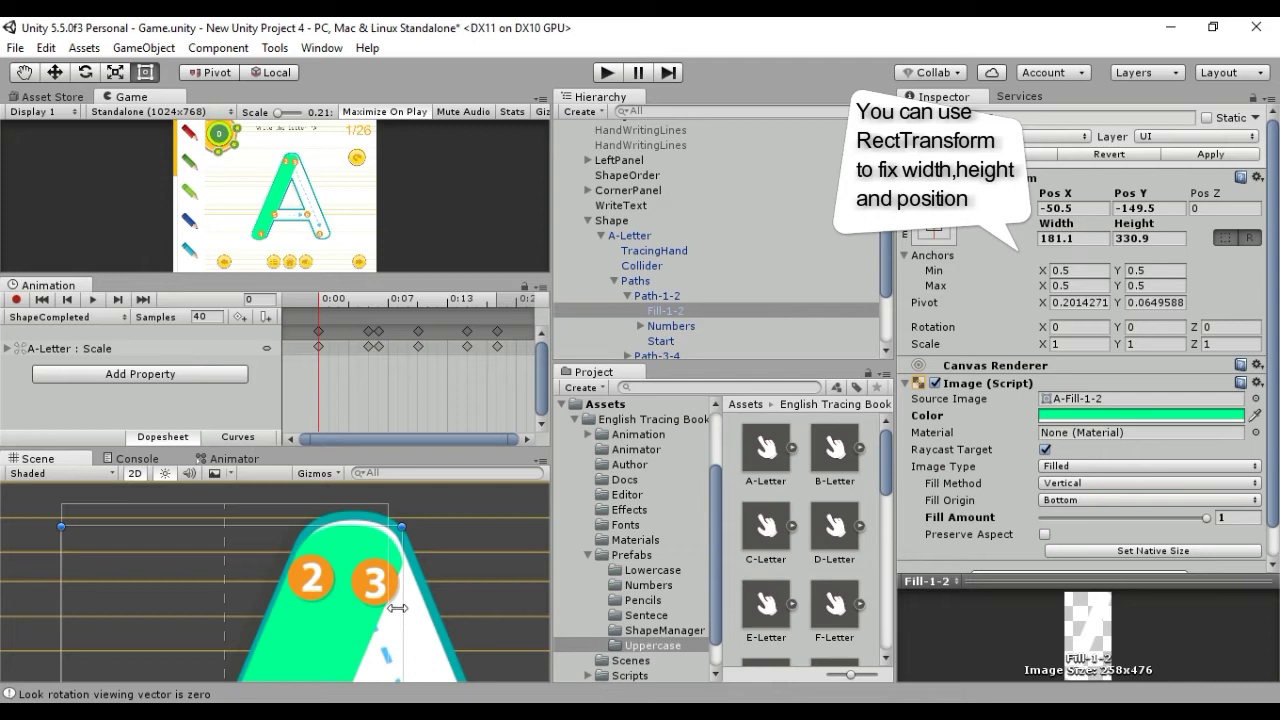
left_click_drag(374, 527, 380, 518)
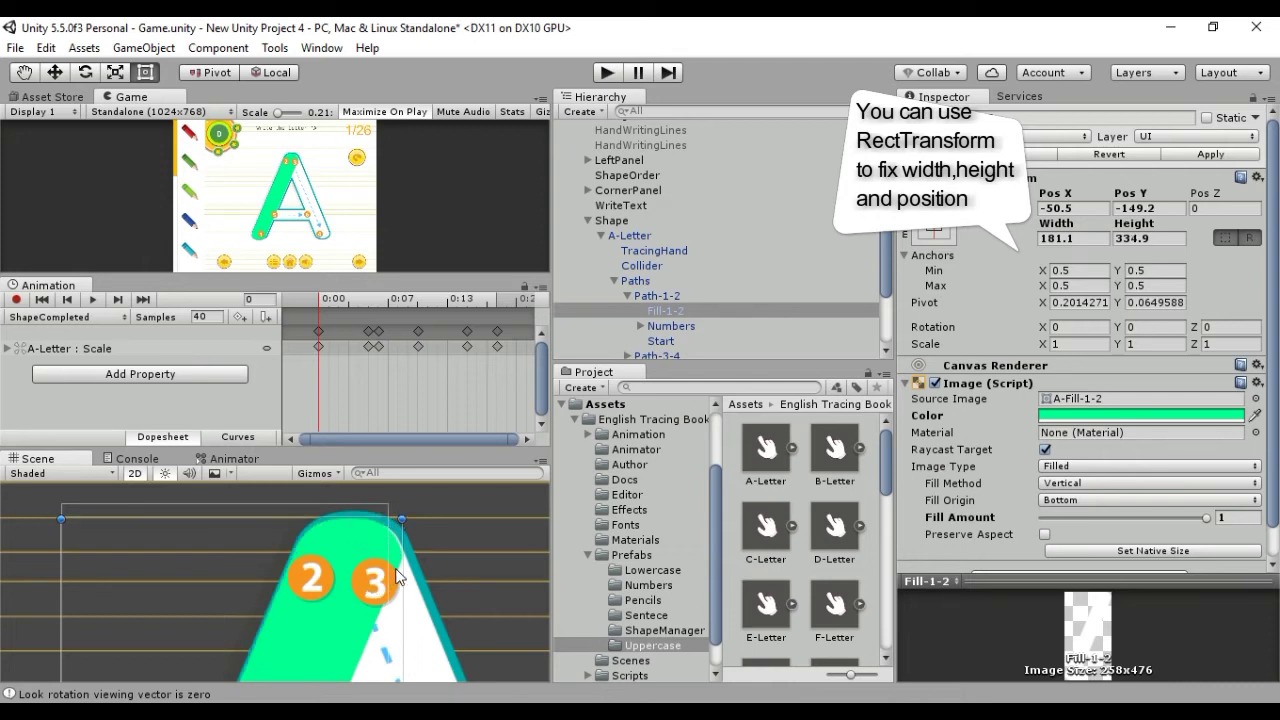
left_click_drag(401, 566, 406, 565)
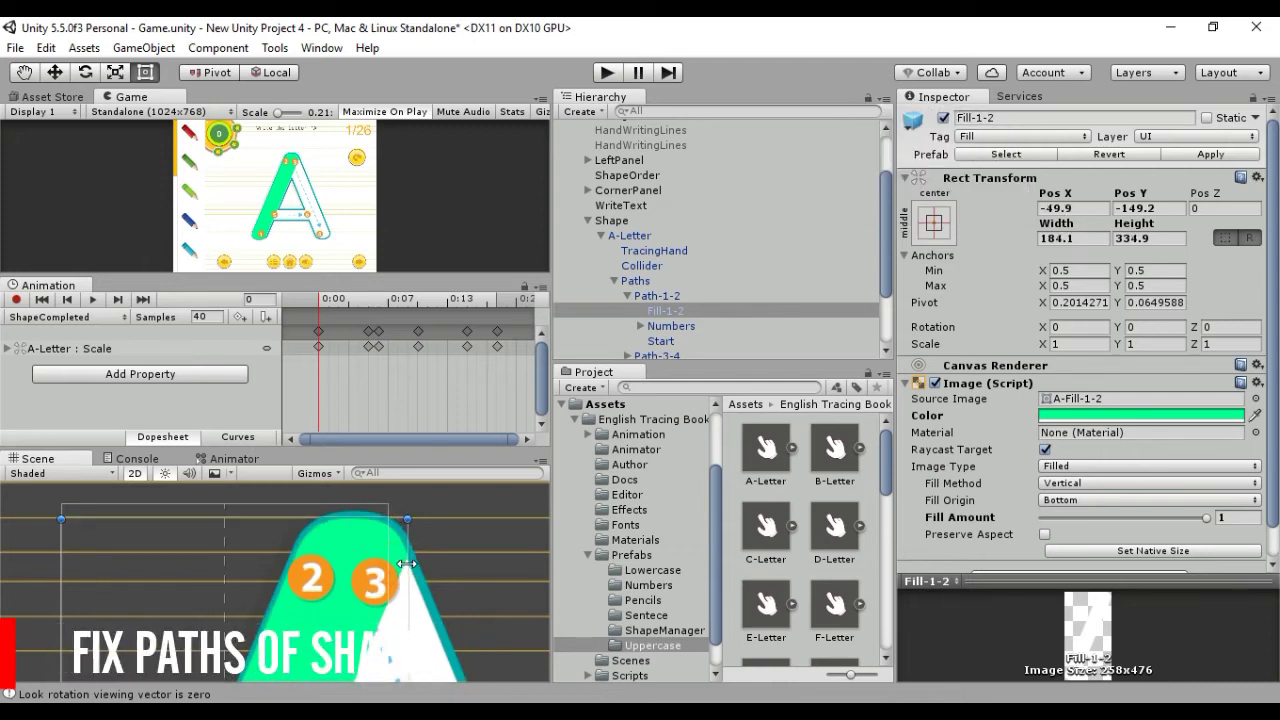
Refit Fill-1-2 over the letter's first leg at about 177.52 wide and 327.2 high, and reset its Fill Amount to 0.
scroll(333, 587, "up", 3)
mouse_move(333, 587)
middle_mouse_down()
mouse_move(362, 512)
mouse_move(286, 587)
mouse_move(265, 570)
middle_mouse_up()
left_click_drag(263, 572, 280, 555)
middle_click_drag(372, 526, 351, 628)
scroll(342, 561, "up", 5)
scroll(342, 561, "down", 5)
middle_click_drag(341, 552, 362, 547)
left_click_drag(1070, 517, 1035, 517)
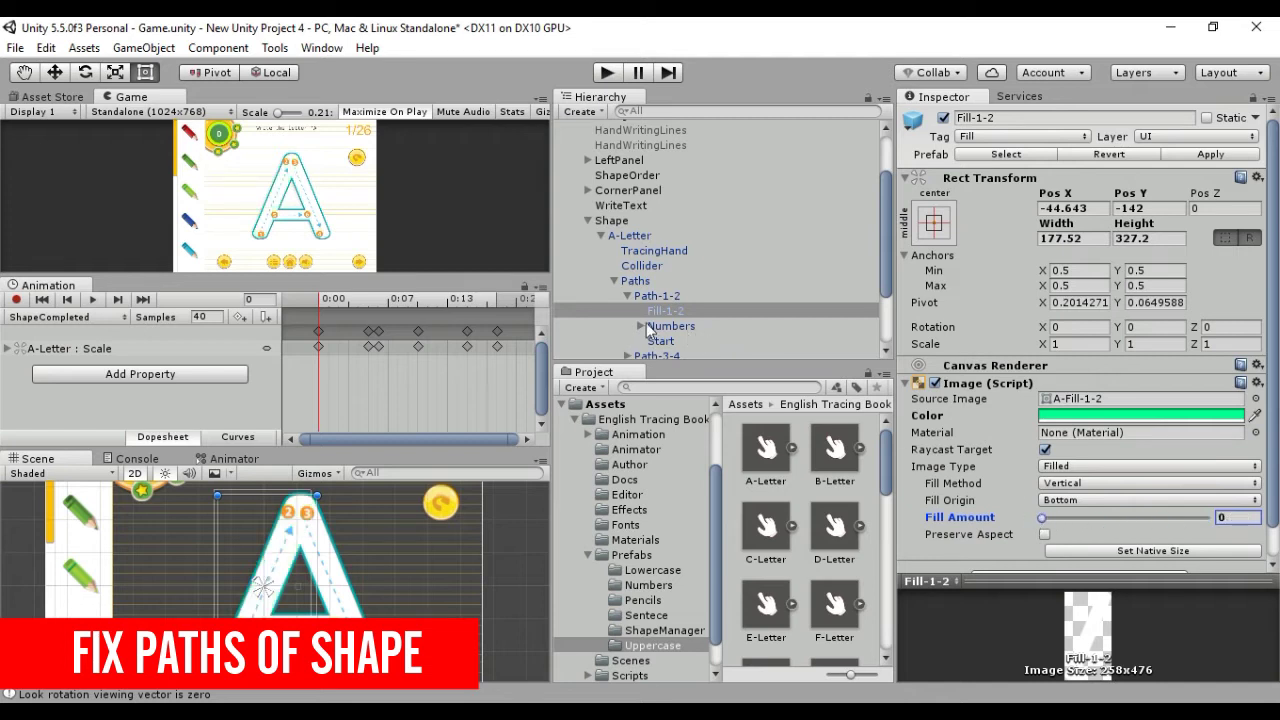
Move Path-1-2's Number1 marker to about X -117.5, Y -137.9 inside the foot of the letter's first leg.
left_click(638, 331)
left_click(662, 341)
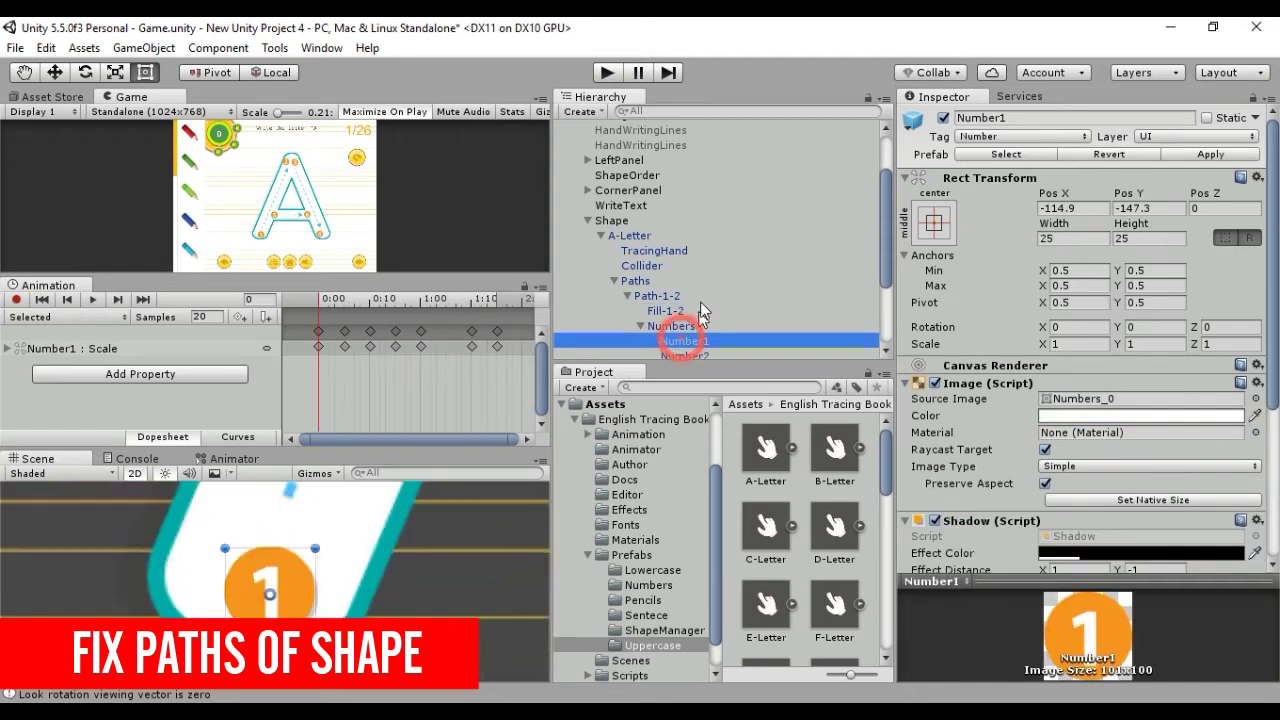
scroll(702, 300, "down", 2)
scroll(707, 282, "down", 2)
middle_click_drag(279, 556, 280, 634)
left_click_drag(294, 631, 284, 594)
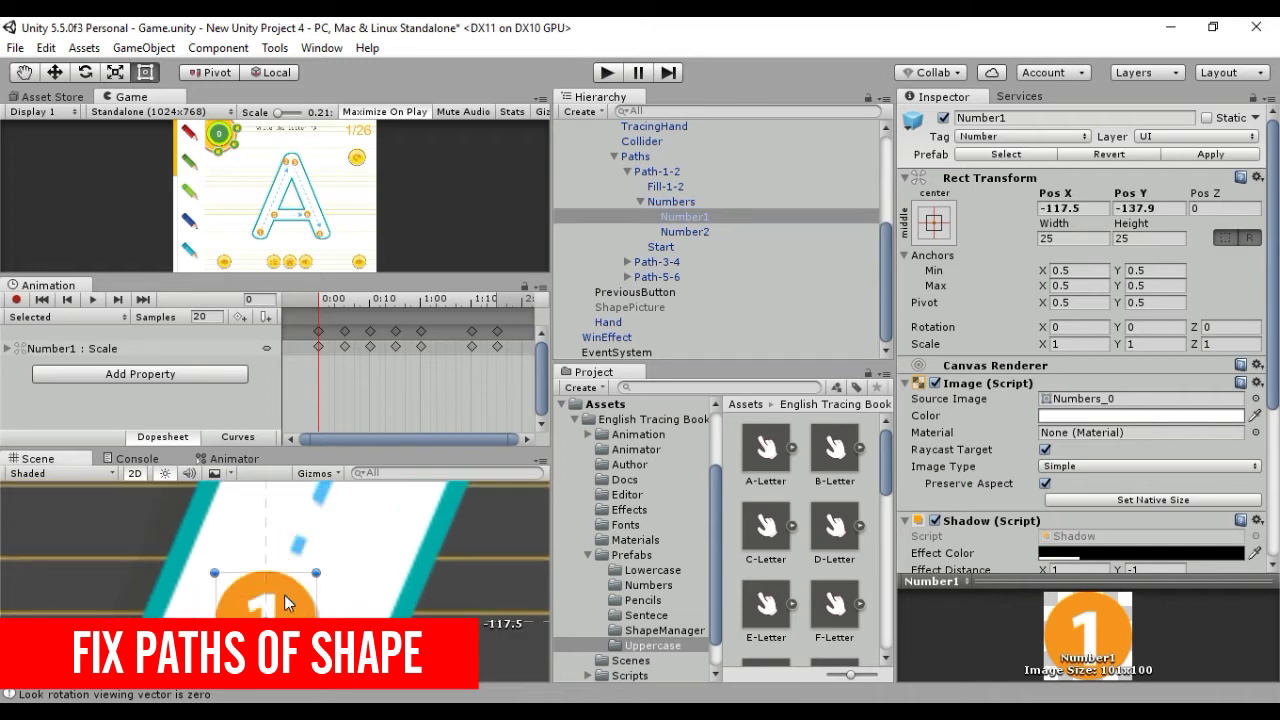
Move Path-1-2's Number2 marker to about X -4.6, Y 124.9 near the letter's apex.
double_click(704, 228)
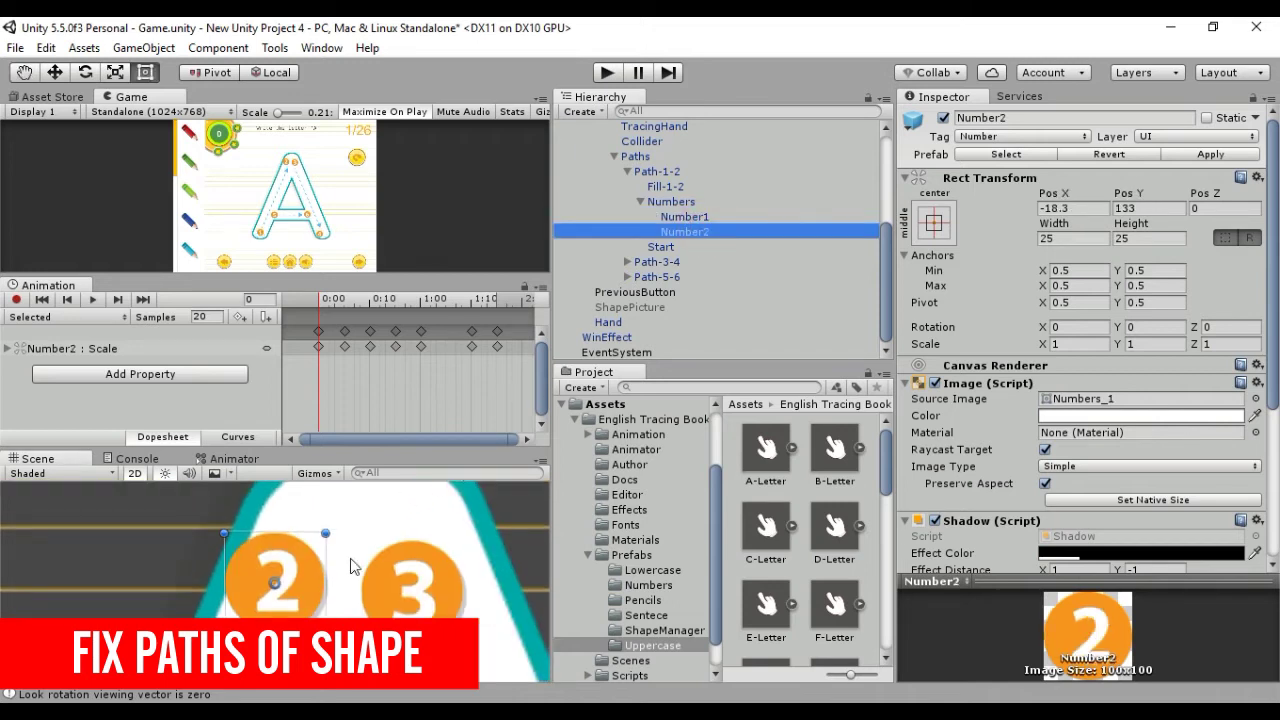
middle_click_drag(350, 556, 340, 521)
left_click_drag(303, 532, 357, 570)
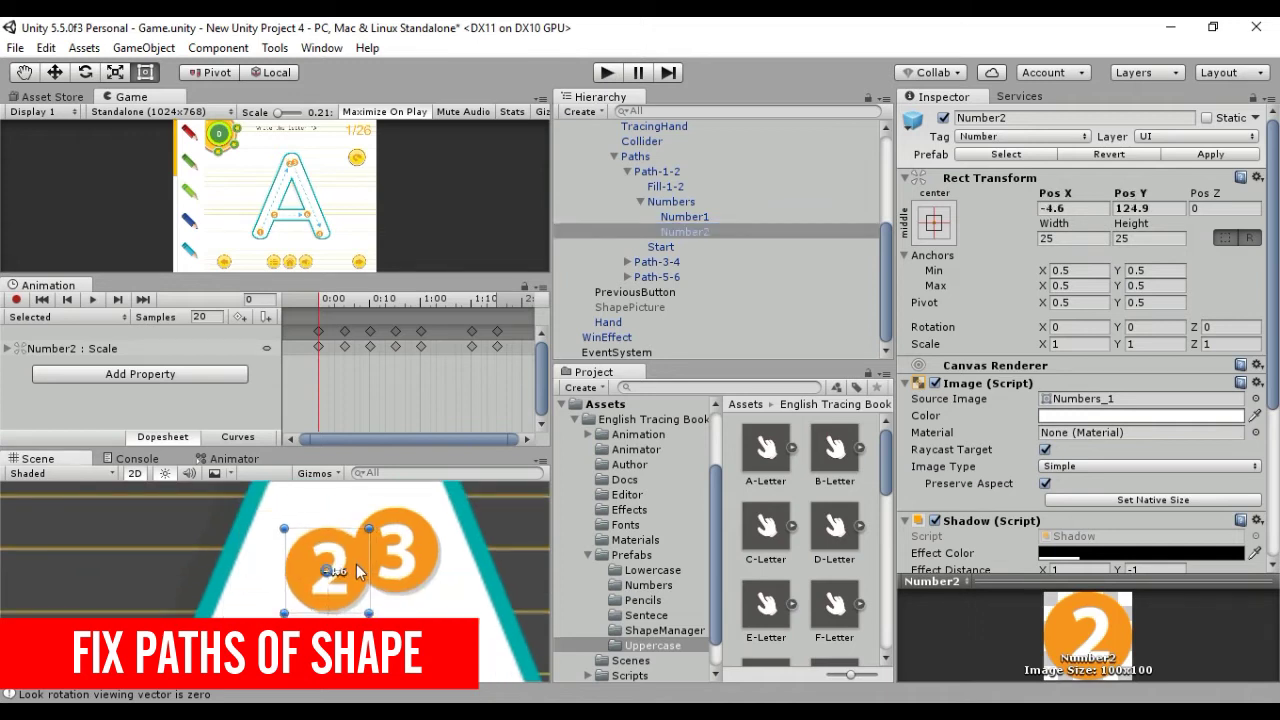
left_click(640, 201)
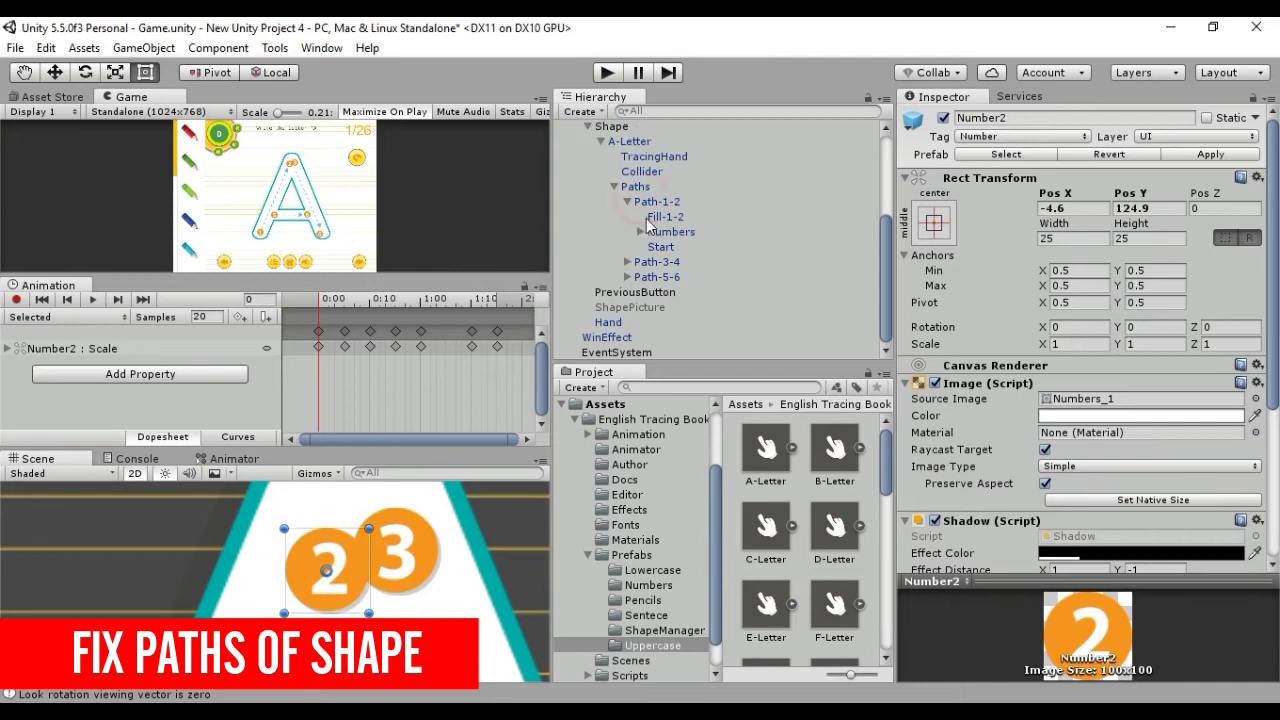
Open the Box Collider 2D of Path-1-2's Start object for editing and inspect its fit.
double_click(660, 246)
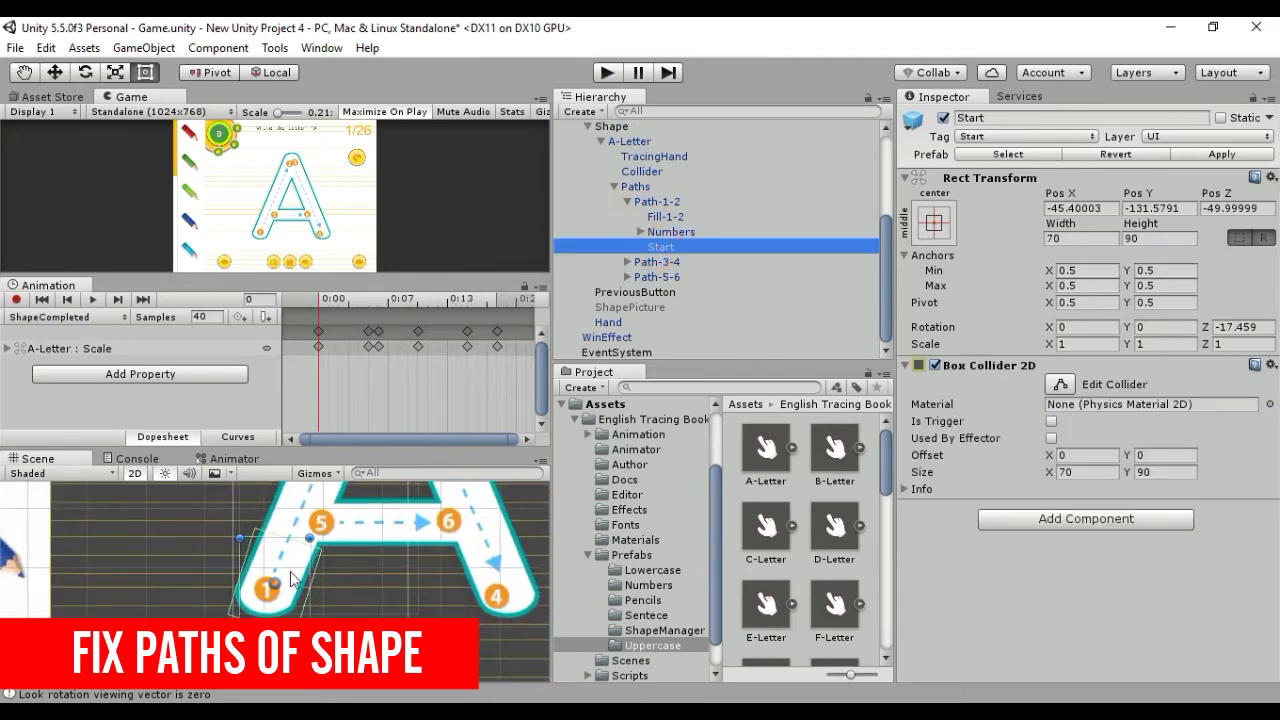
left_click(1059, 384)
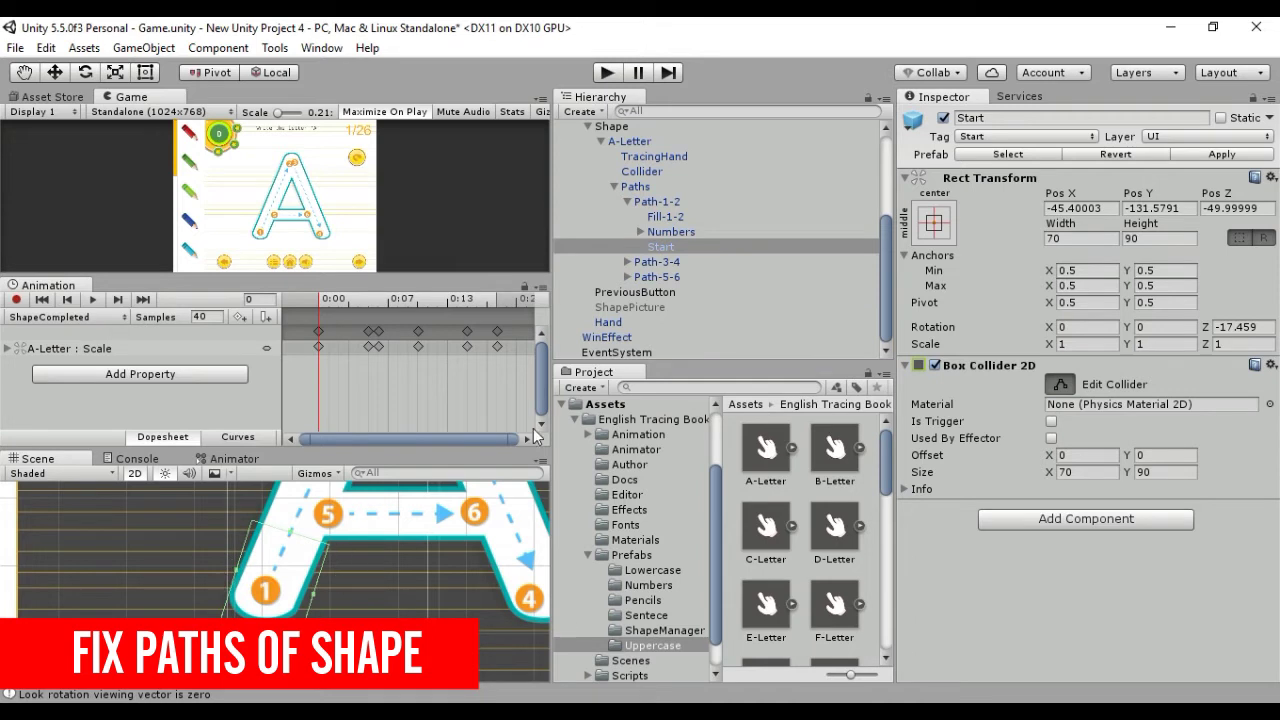
left_click(627, 200)
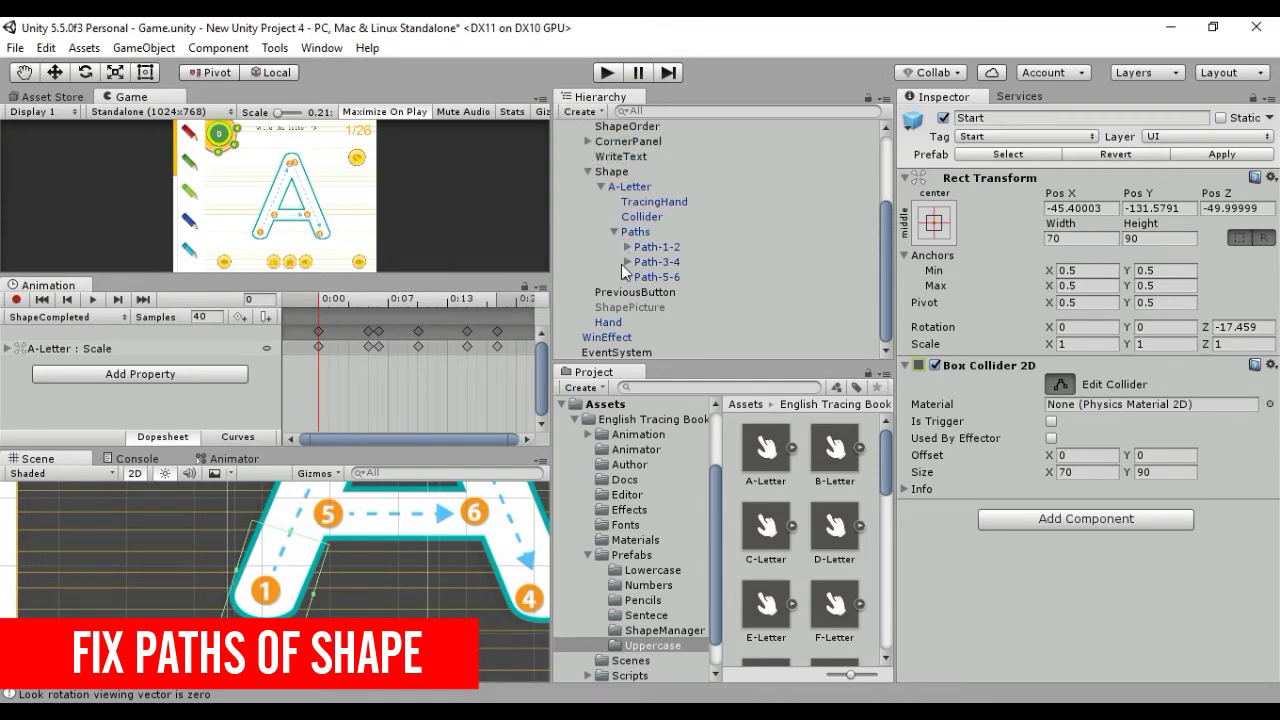
Set the Fill Amount of Path-3-4's Fill-3-4 image to 1 and its color to green 00F854FF.
left_click(626, 261)
left_click(660, 278)
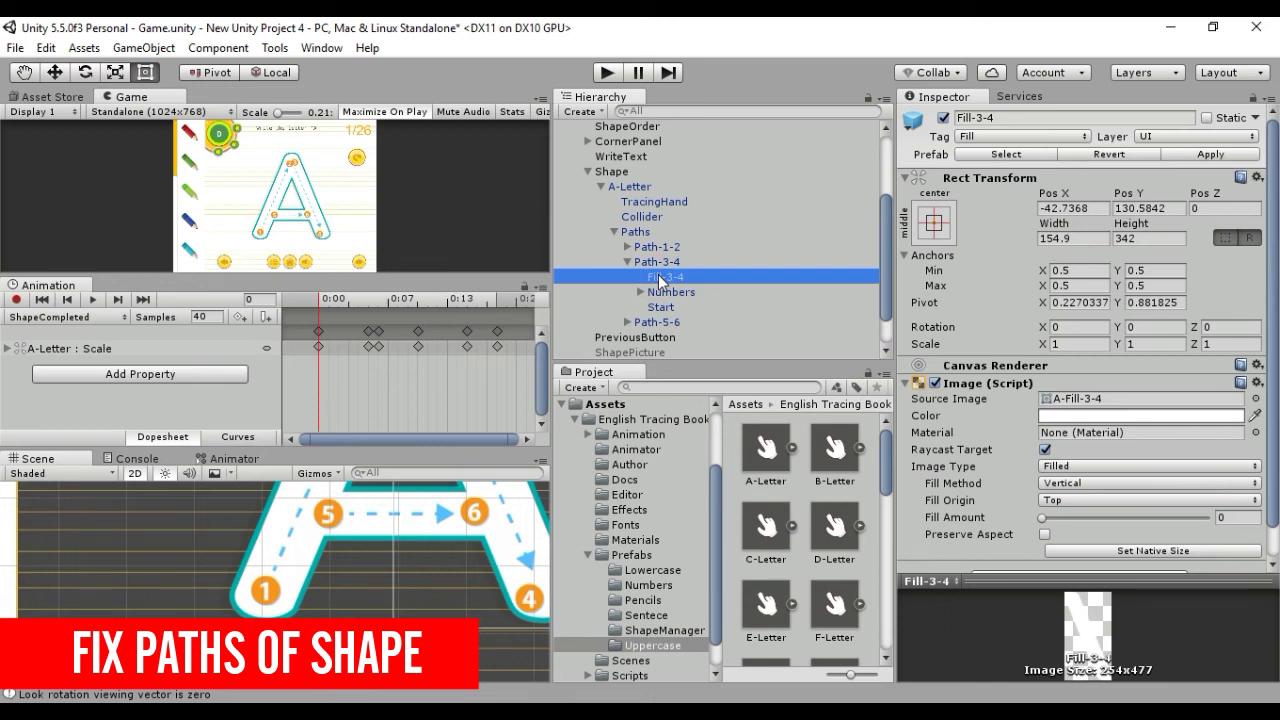
double_click(658, 278)
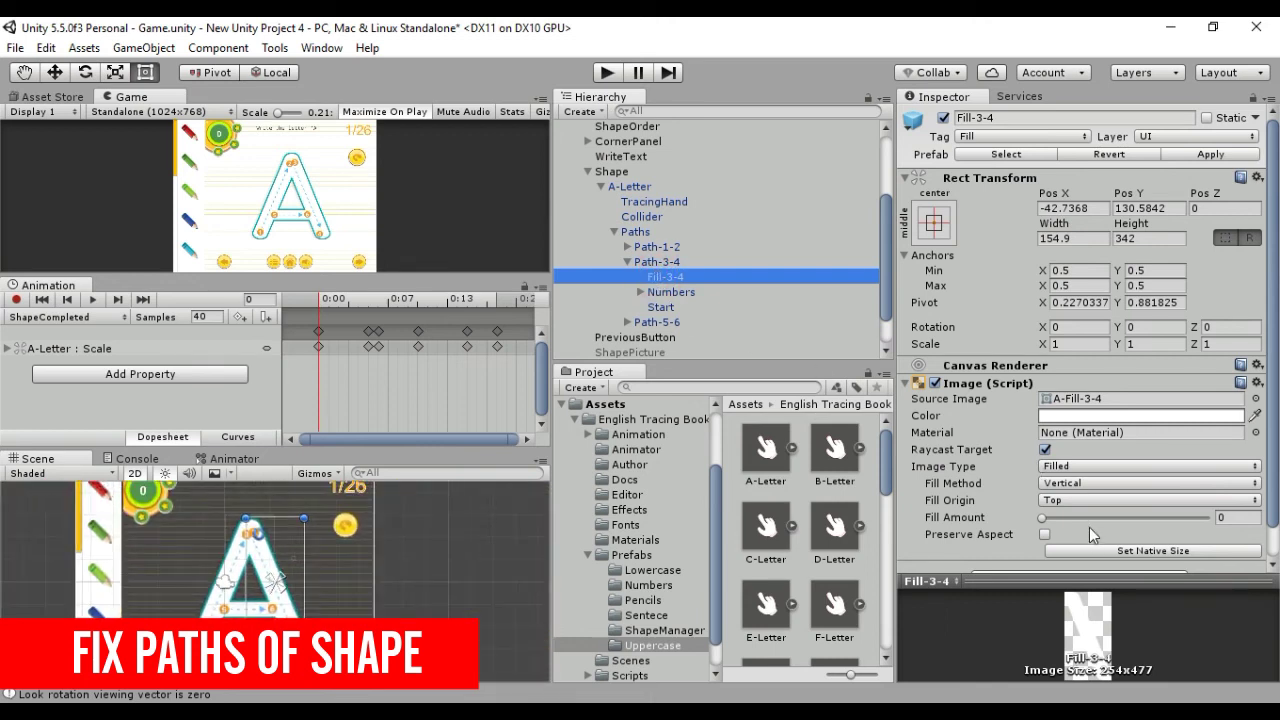
left_click_drag(1086, 518, 1225, 517)
left_click(1120, 416)
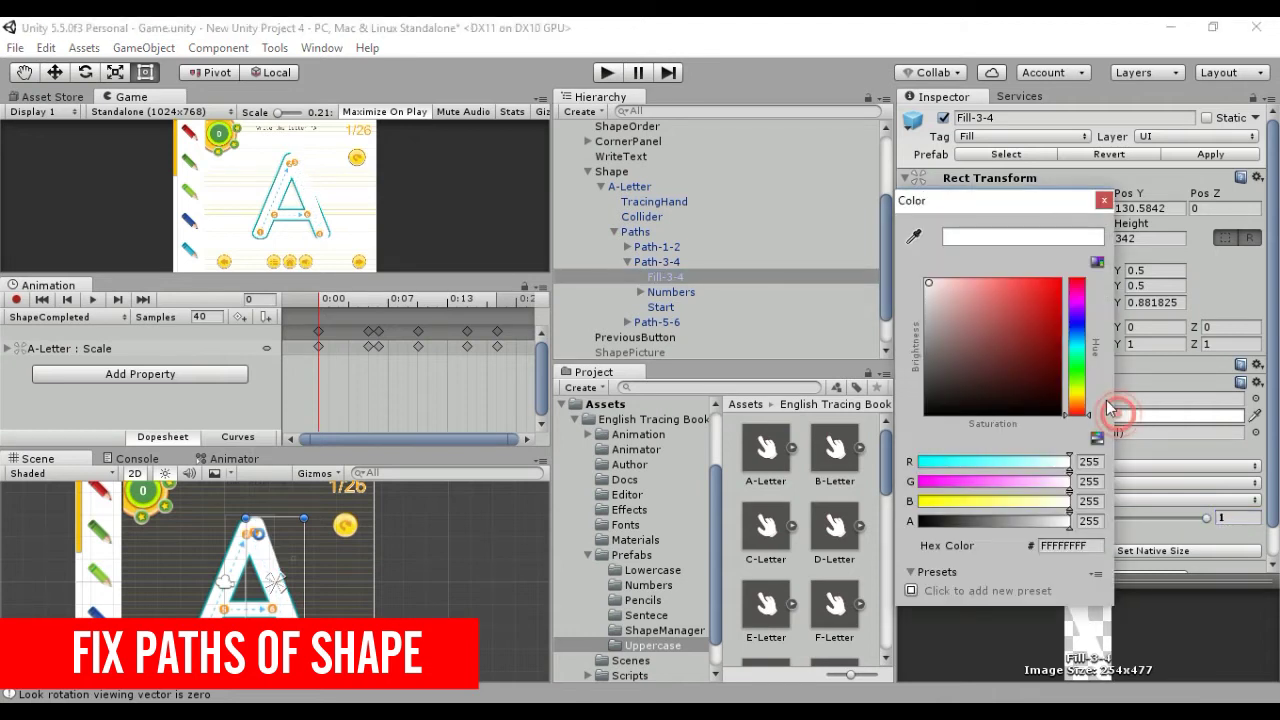
left_click(1077, 350)
left_click(1022, 305)
left_click(1056, 288)
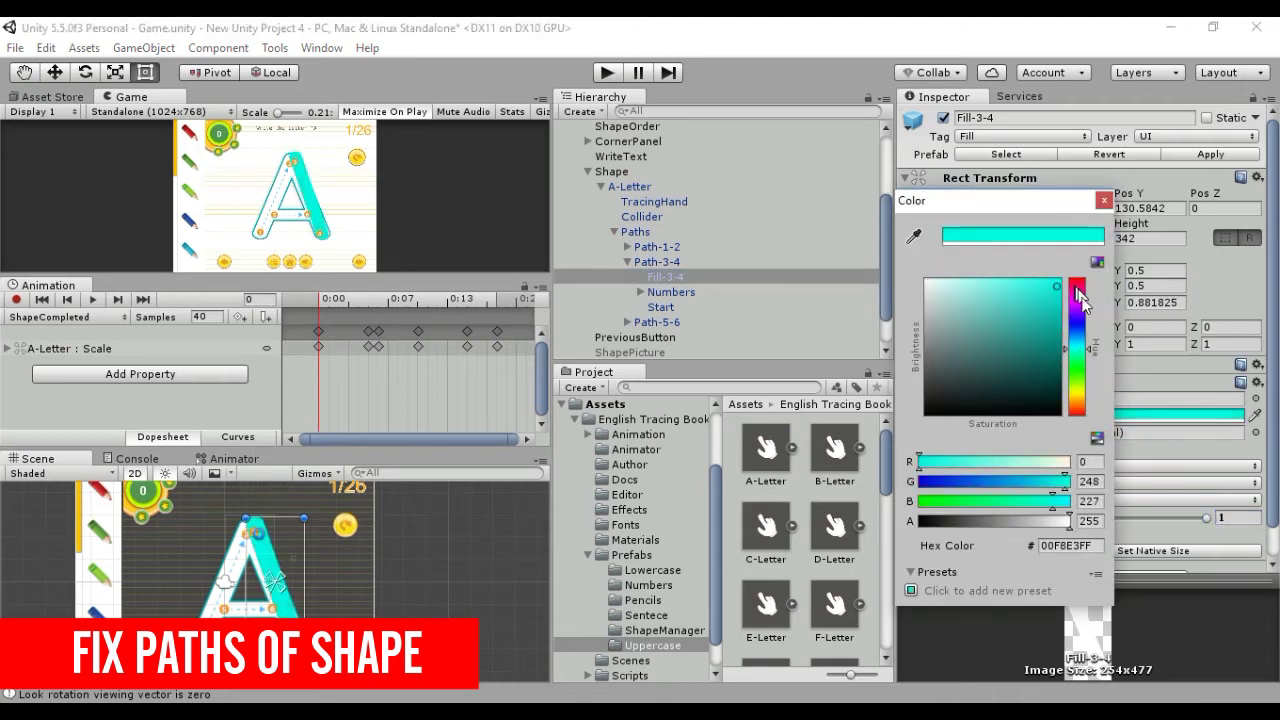
left_click(1077, 362)
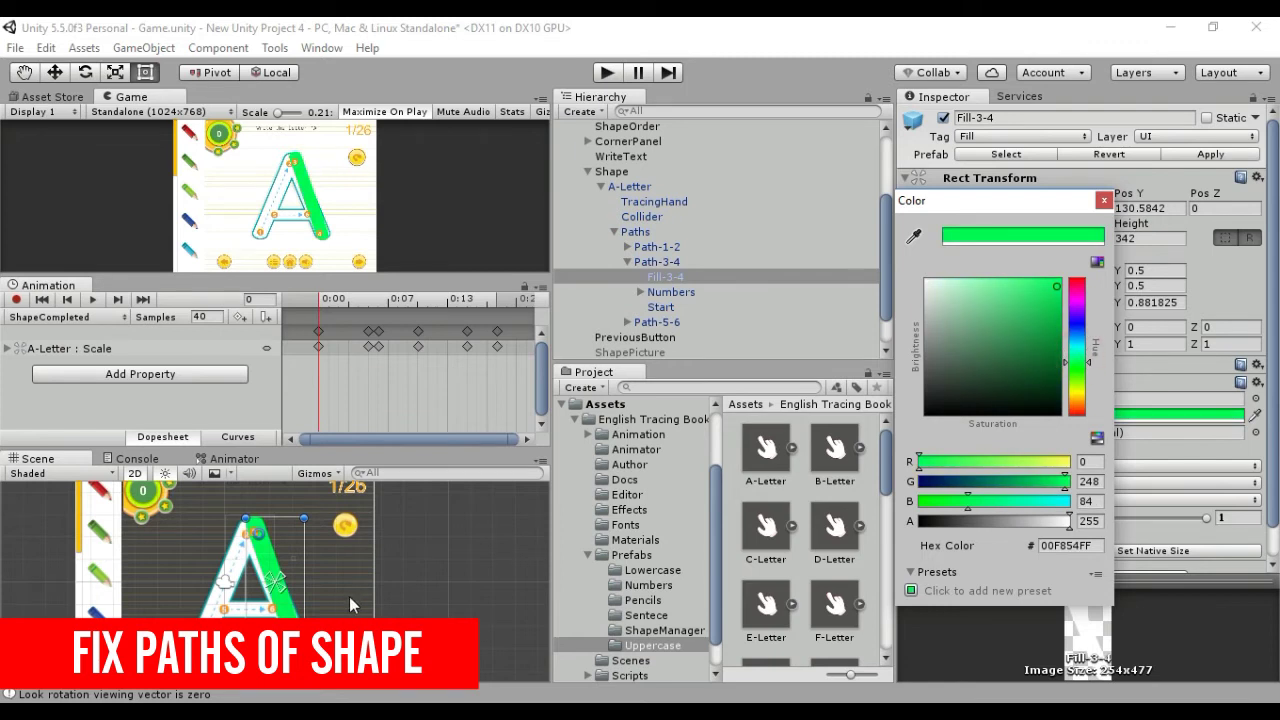
left_click(359, 597)
Resize the Fill-3-4 rectangle from its upper corner and outer edge to about 154.1 wide and 336.5 high.
scroll(330, 570, "up", 6)
scroll(263, 517, "up", 2)
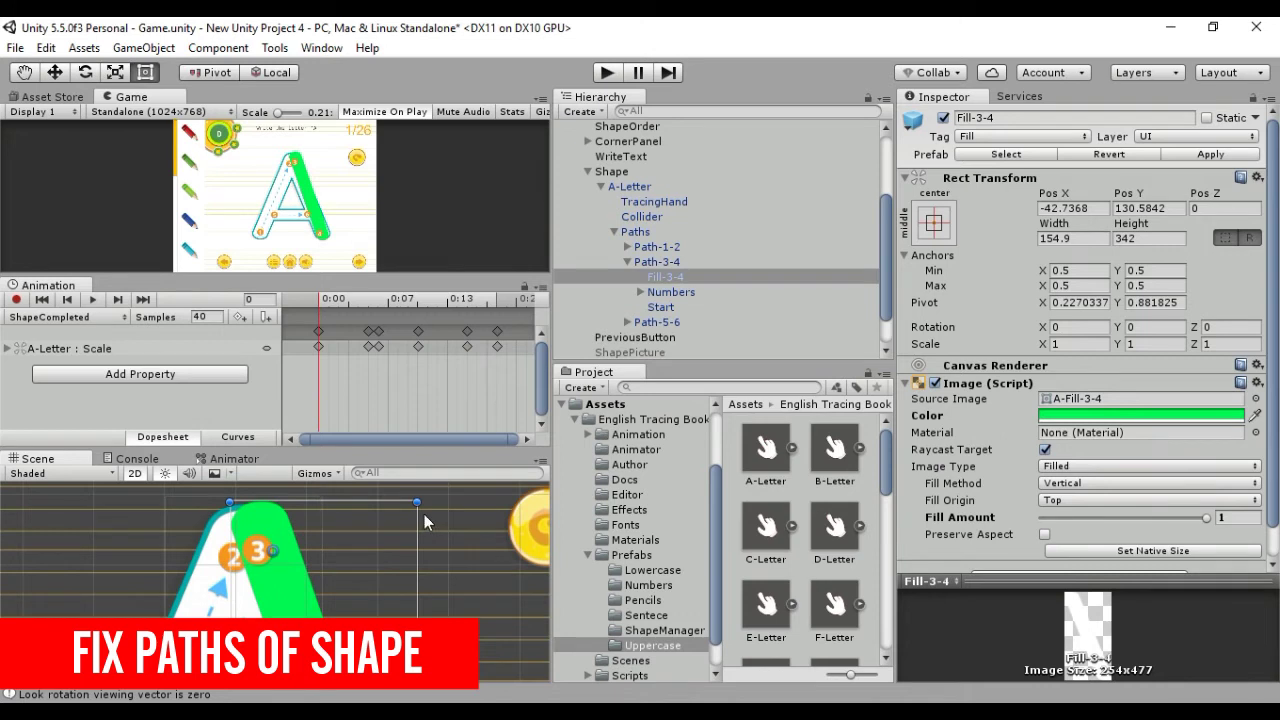
left_click_drag(229, 501, 212, 506)
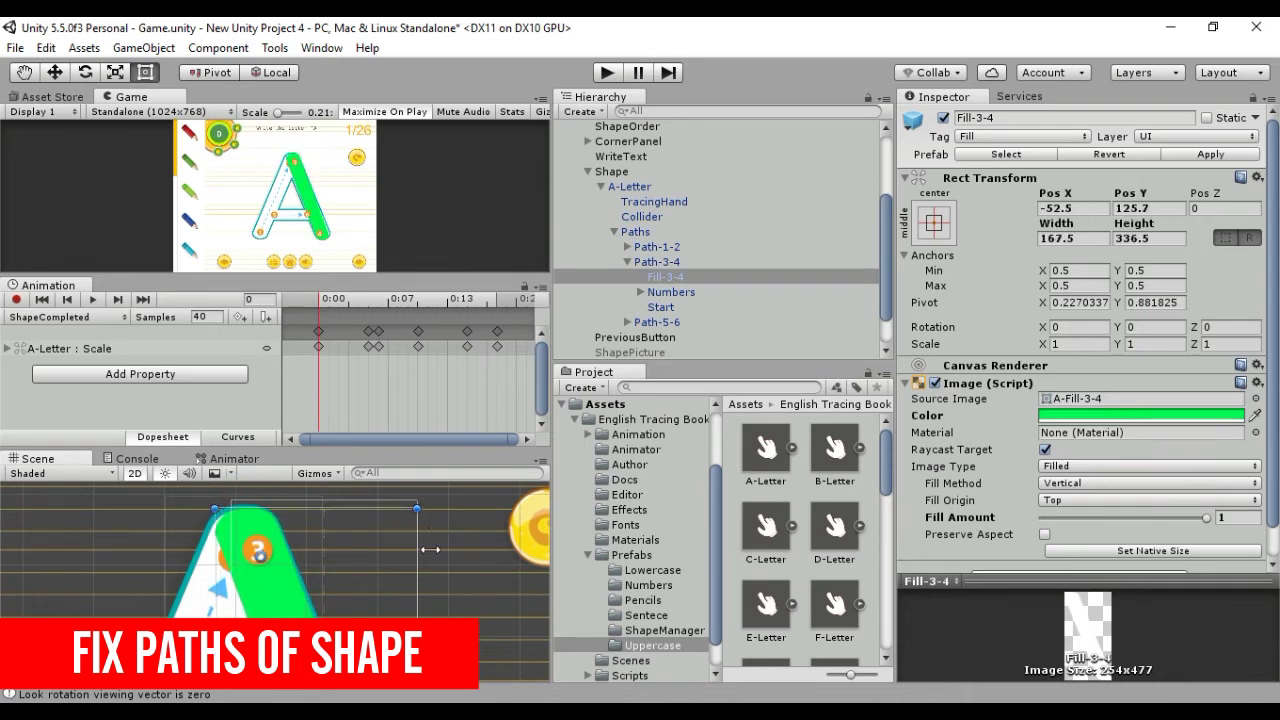
left_click_drag(413, 550, 397, 553)
Fit the lower end of Fill-3-4 to the letter's second leg at about 167.54 wide and 327.8 high.
mouse_move(365, 593)
middle_mouse_down()
mouse_move(395, 551)
mouse_move(390, 500)
mouse_move(368, 603)
middle_mouse_up()
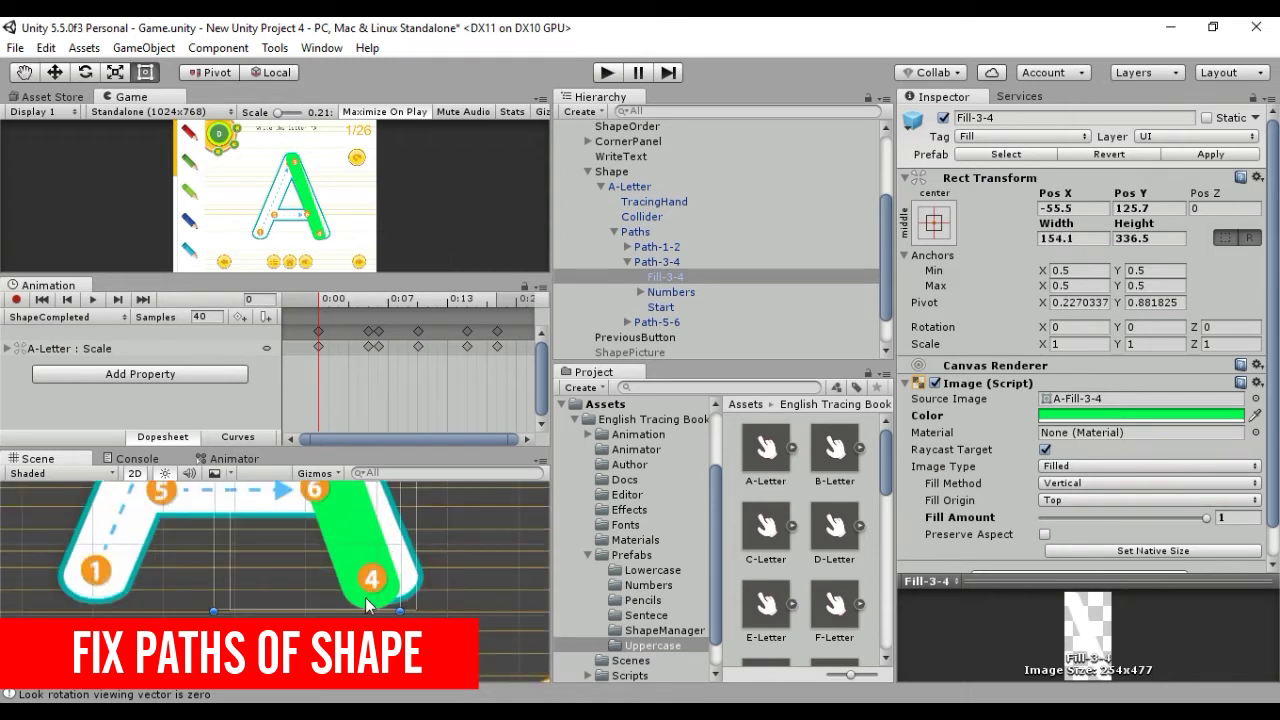
left_click_drag(357, 607, 420, 602)
scroll(435, 565, "up", 5)
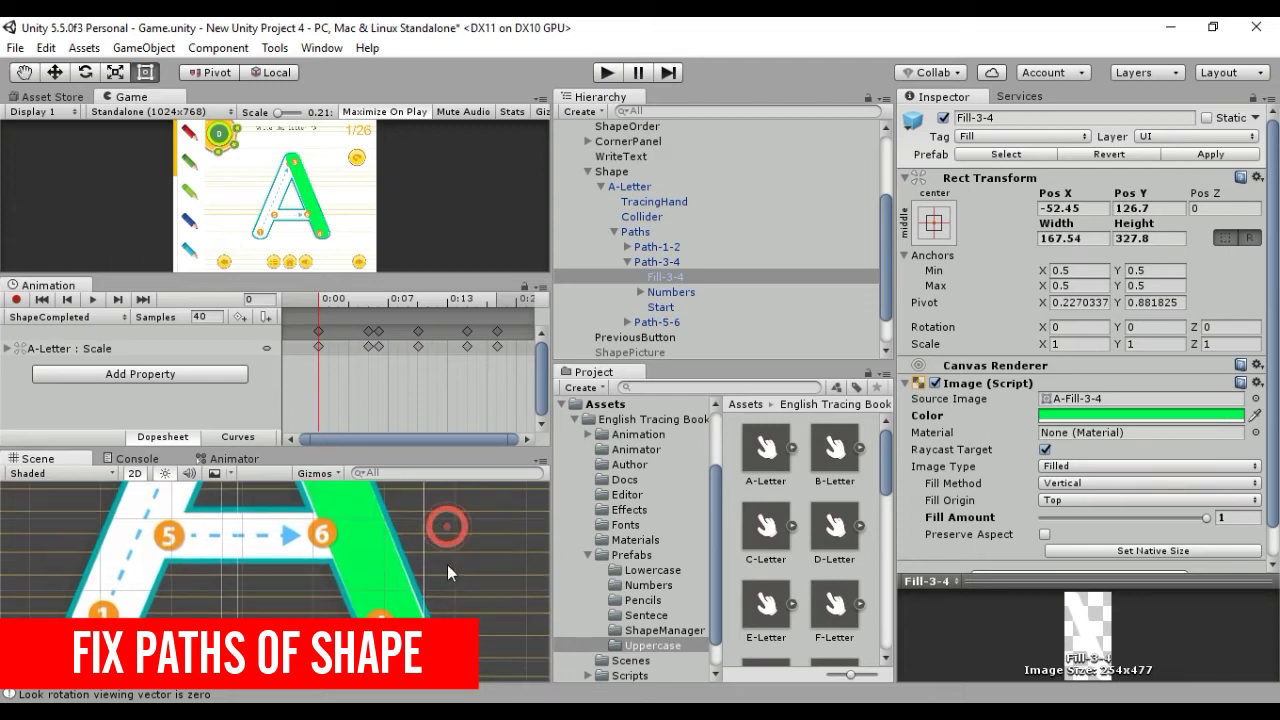
Refine Fill-3-4 to about 173.3 wide and 327.1 high, and reset its Fill Amount to 0.
middle_click_drag(433, 568, 253, 565)
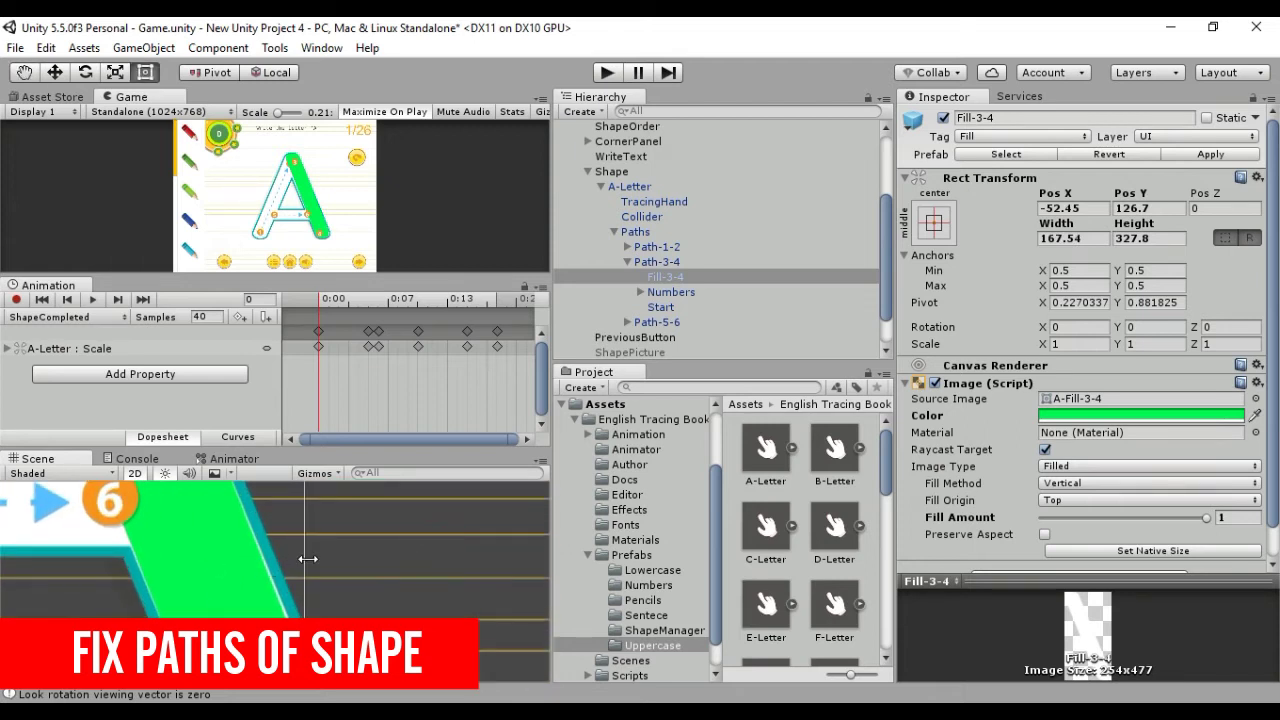
left_click_drag(308, 557, 312, 555)
middle_click_drag(184, 520, 252, 568)
left_click_drag(256, 518, 252, 522)
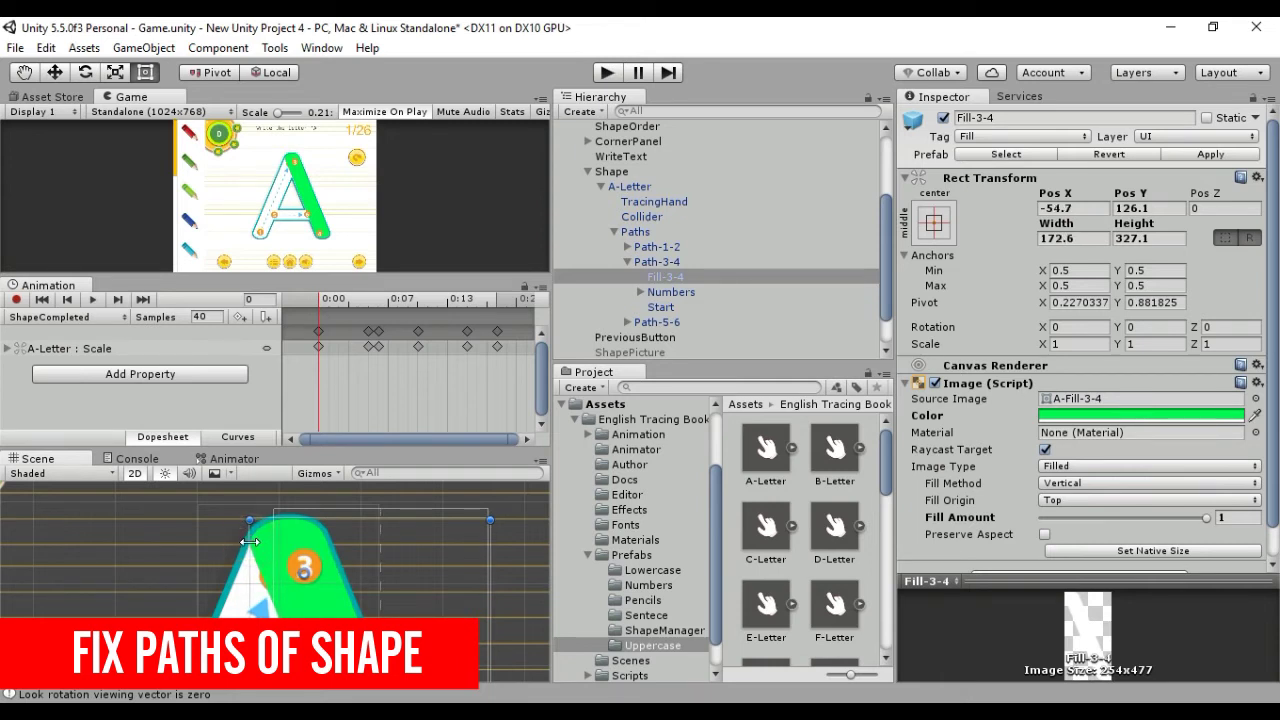
middle_click_drag(250, 541, 357, 552)
scroll(380, 552, "down", 3)
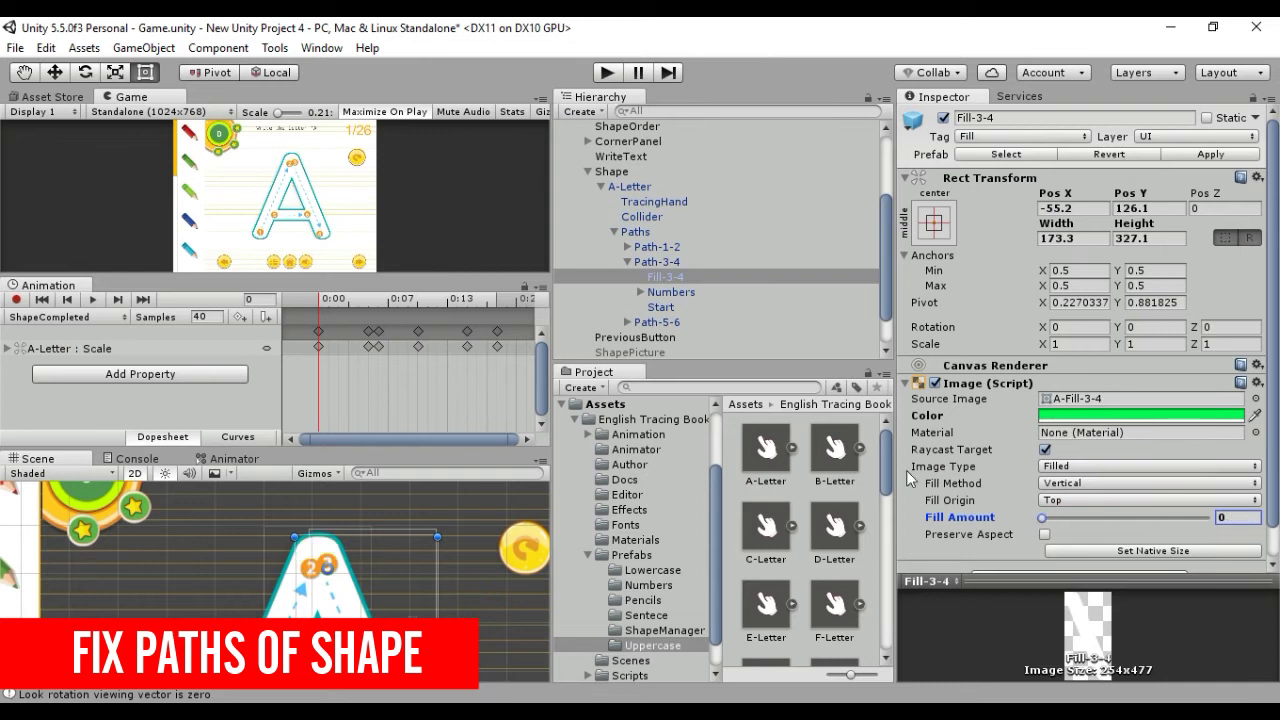
Move Path-3-4's Number3 marker to about X -101.5, Y 49, just below the Number2 marker.
left_click(640, 292)
double_click(684, 307)
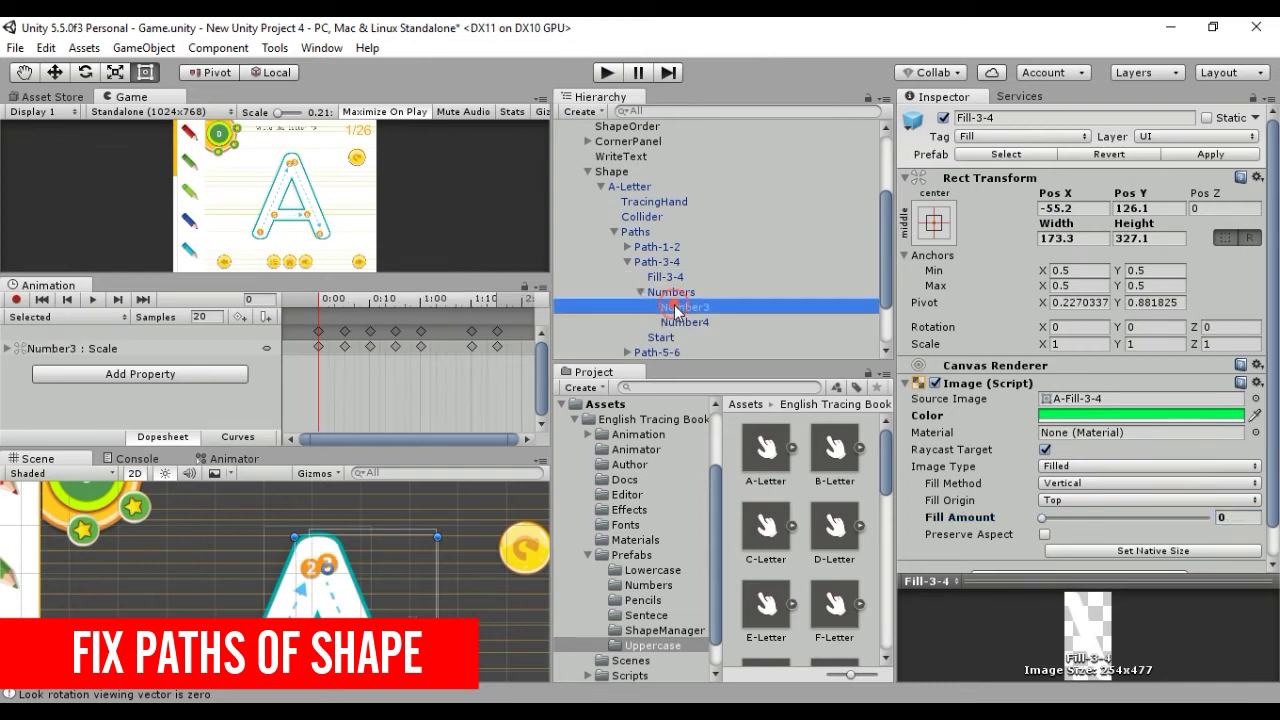
middle_click_drag(322, 550, 352, 510)
left_click_drag(331, 531, 336, 601)
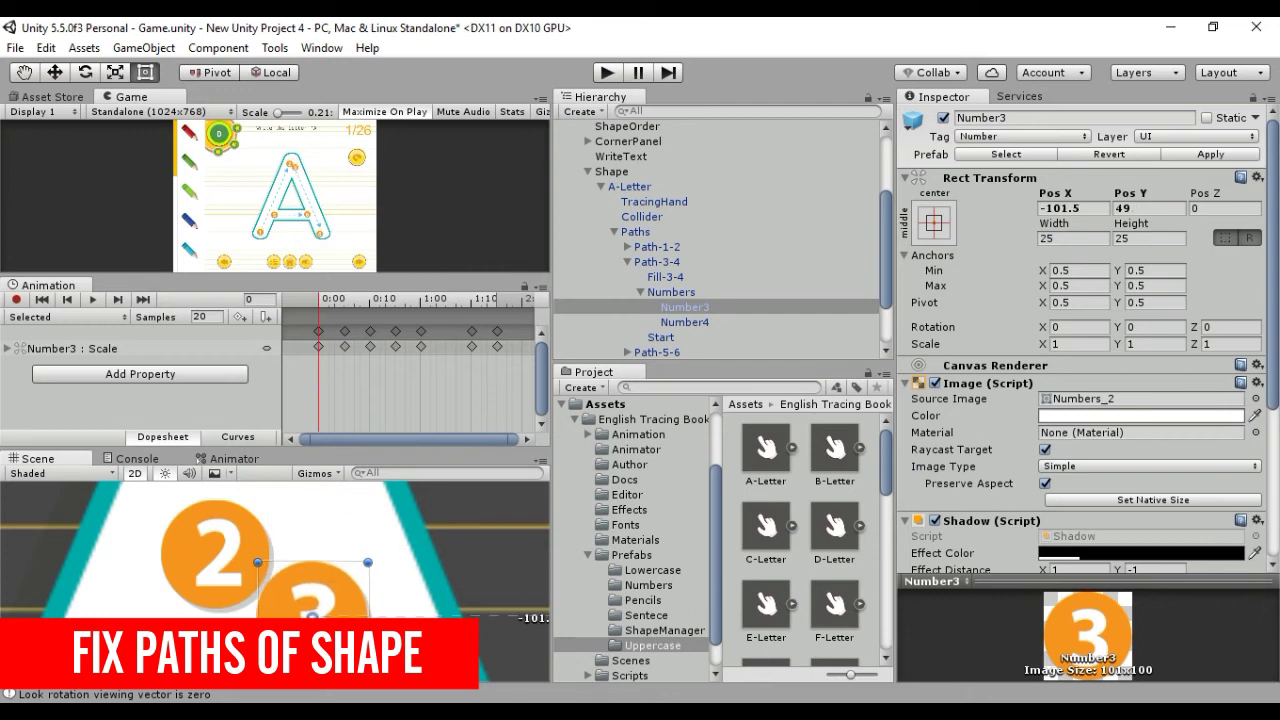
left_click(683, 313)
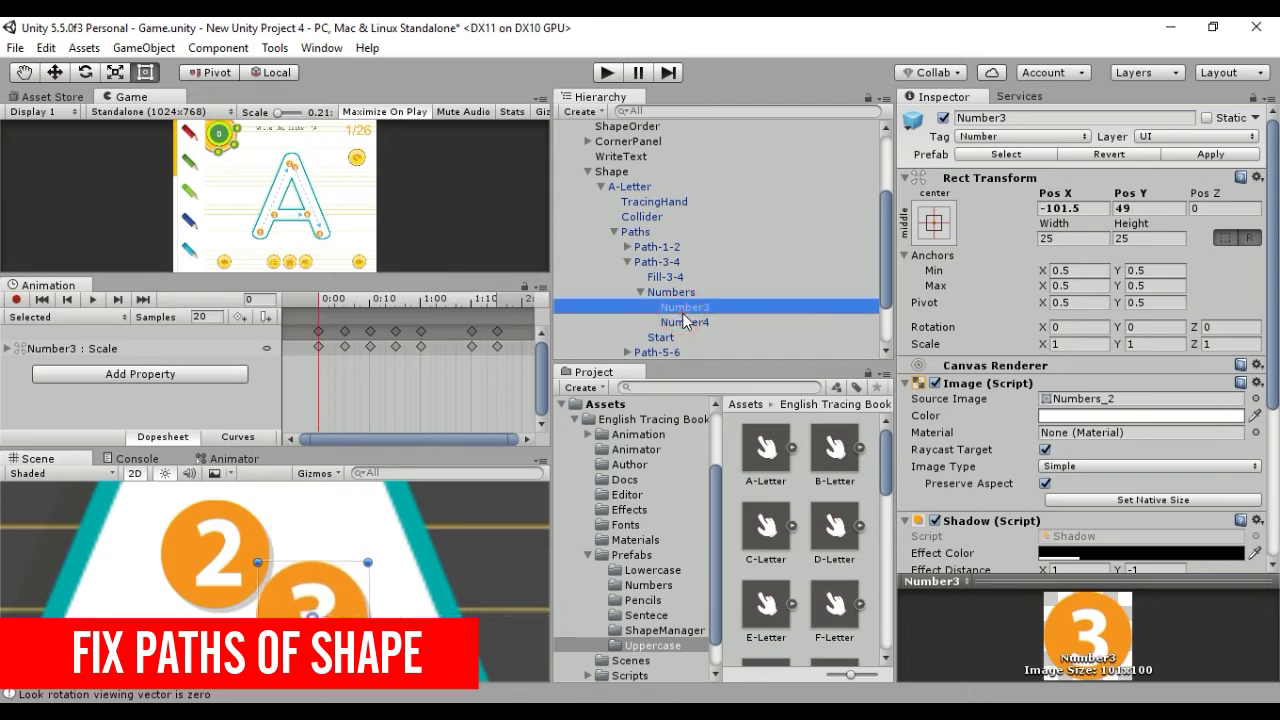
Move Path-3-4's Number4 marker to about X 2.4, Y -199.3 in the foot of the letter's second leg.
double_click(685, 321)
left_click_drag(313, 568, 351, 537)
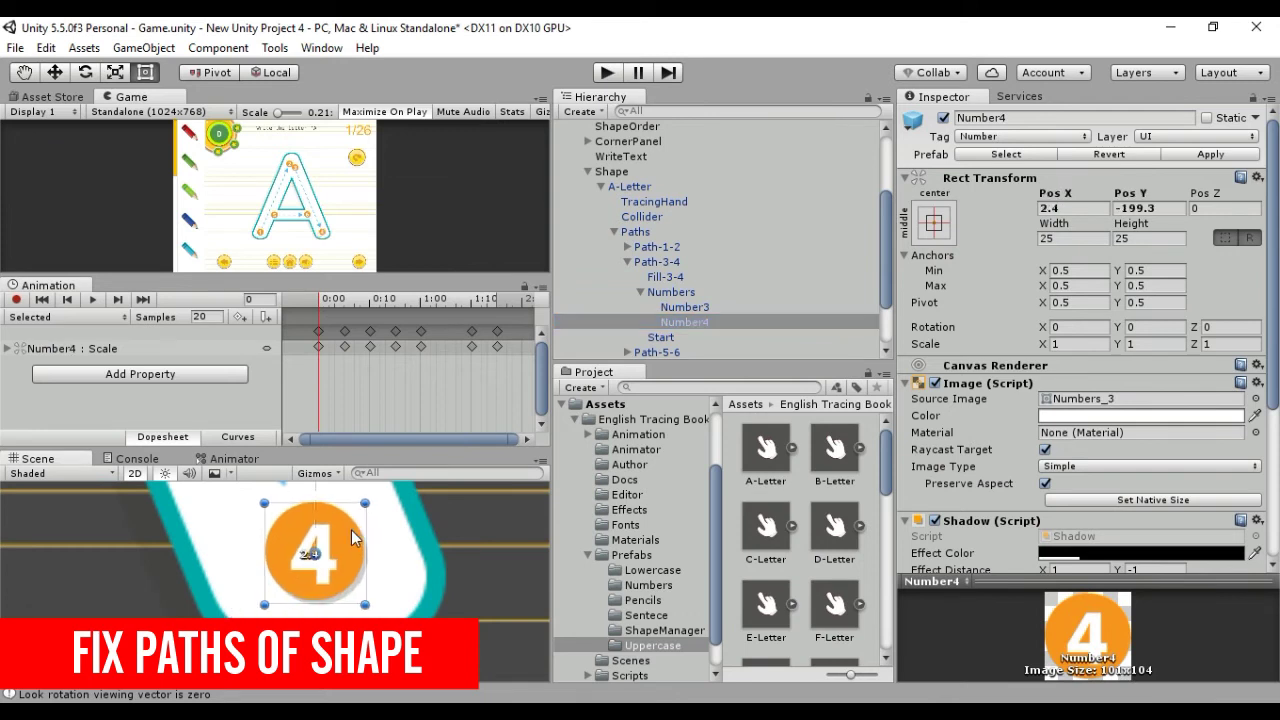
left_click(641, 292)
Open the Box Collider 2D of Path-3-4's Start object for editing and inspect its fit.
double_click(660, 307)
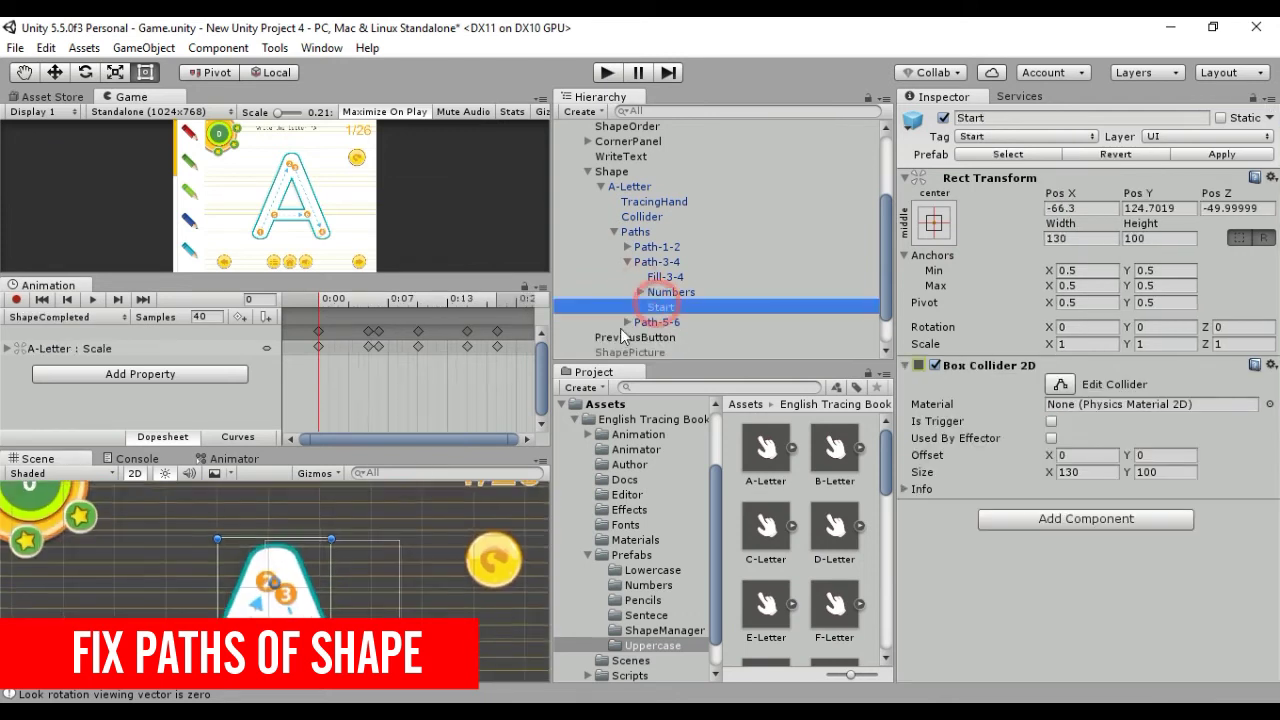
left_click(1060, 384)
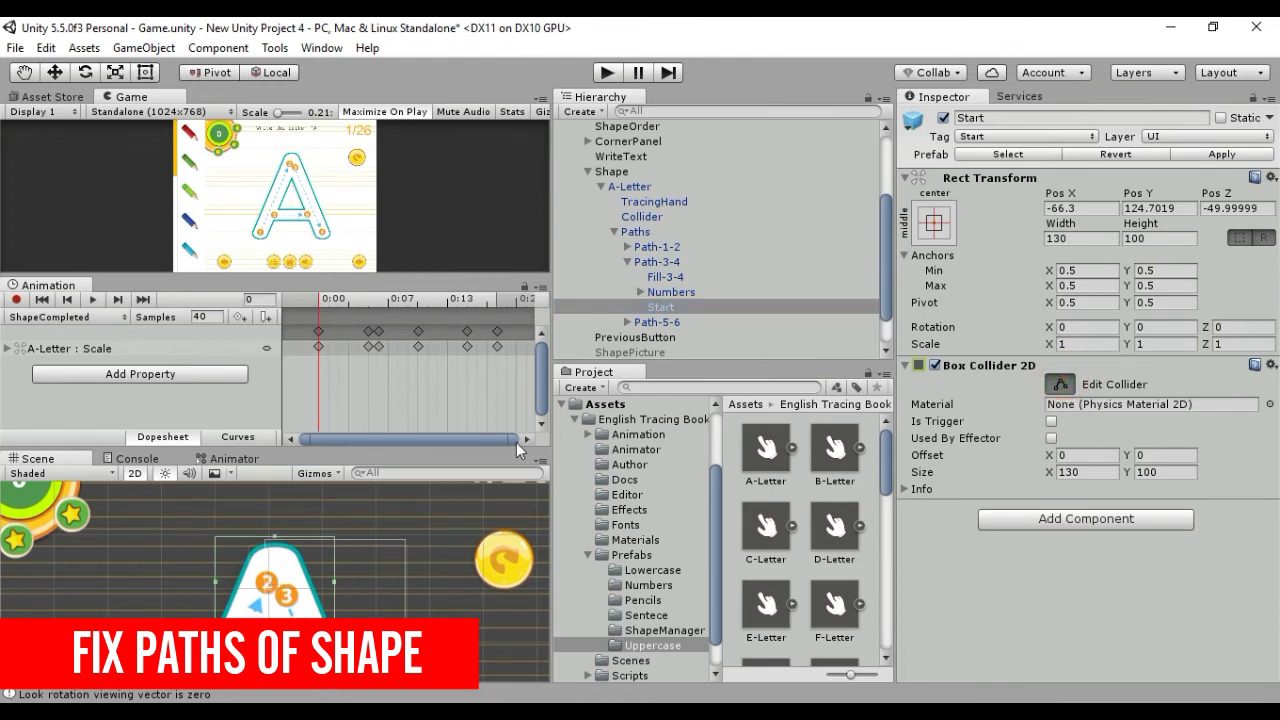
left_click(627, 262)
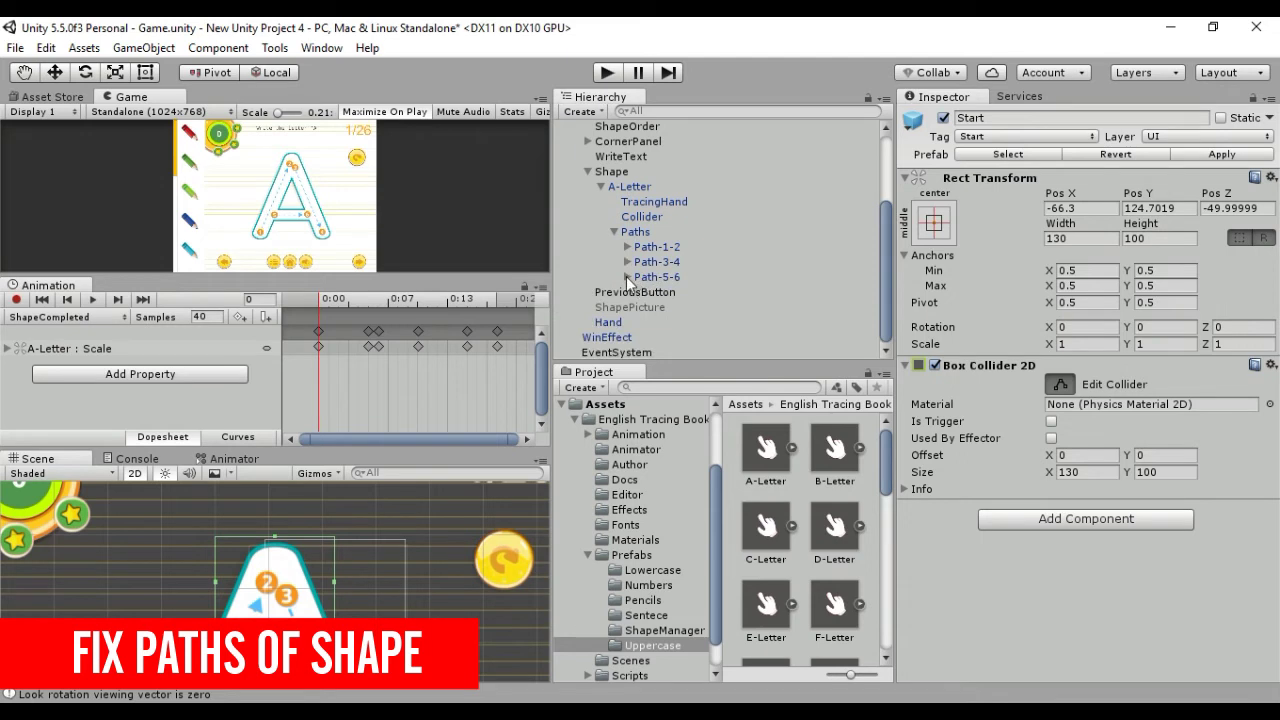
Set the Fill Amount of Path-5-6's Fill-4-5 image to about 0.943 and color it green.
left_click(626, 276)
left_click(657, 292)
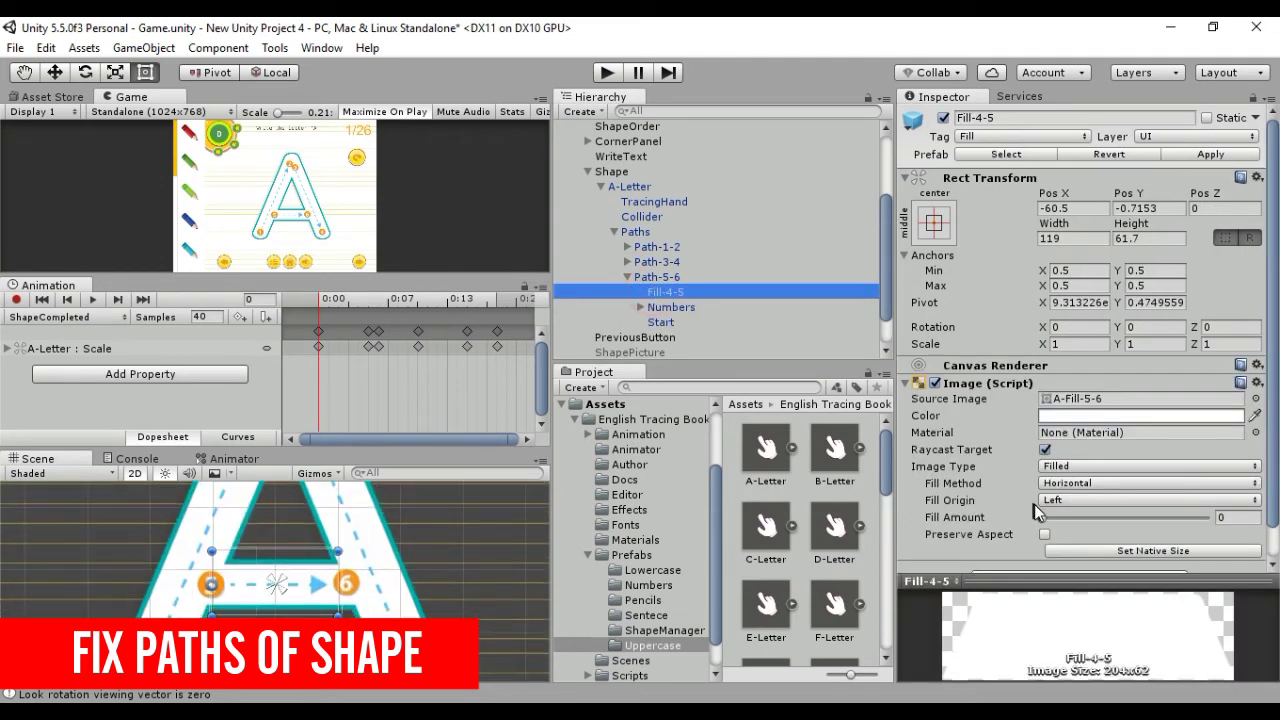
left_click_drag(1054, 515, 1196, 527)
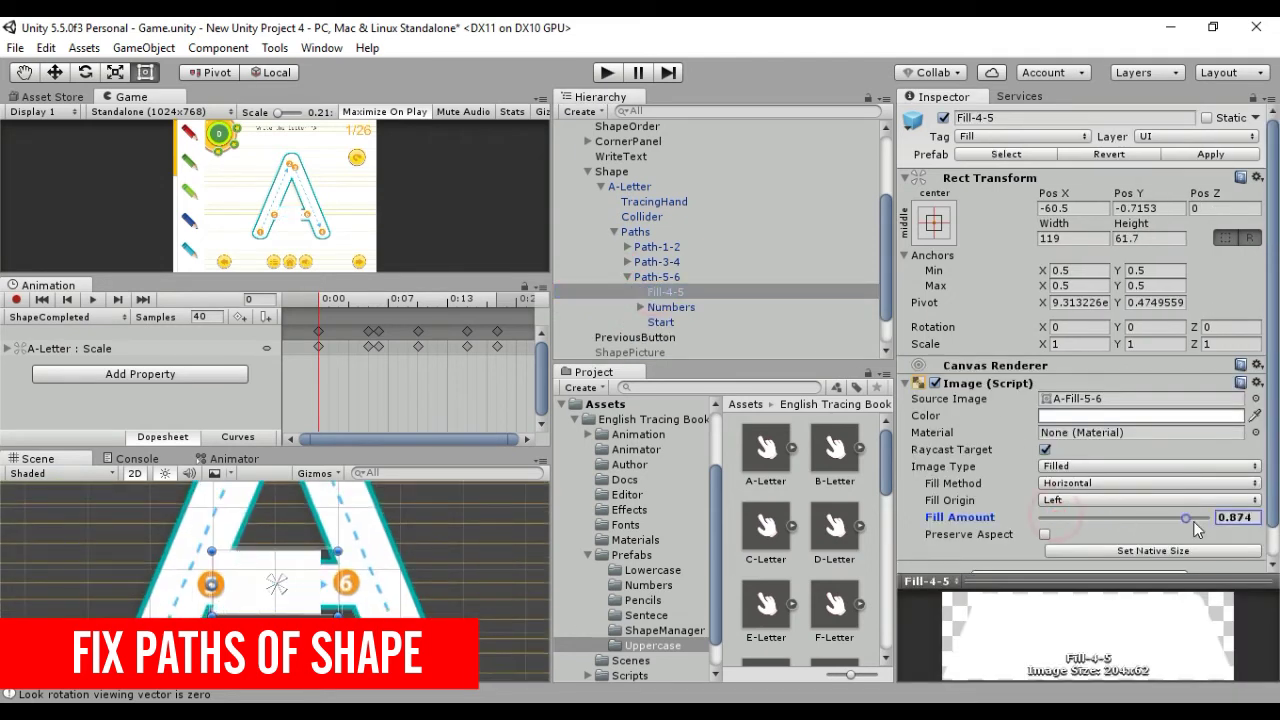
left_click(1135, 416)
left_click(1078, 363)
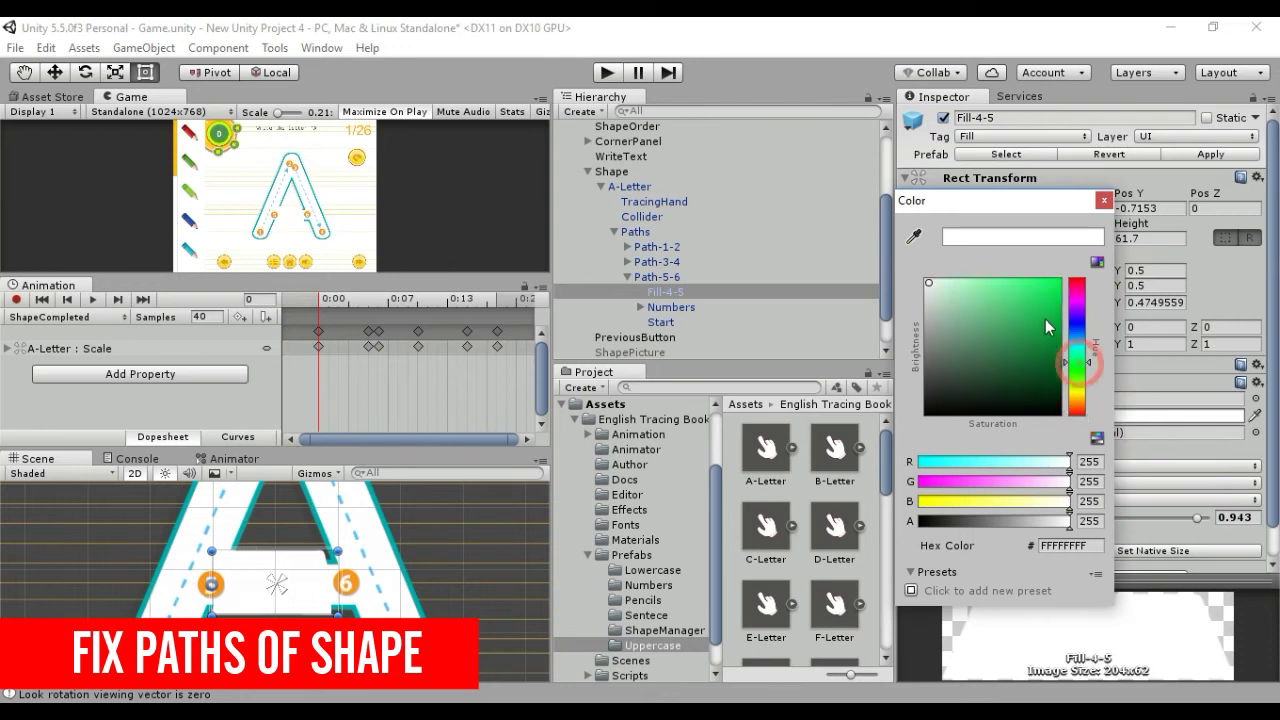
left_click(1058, 284)
left_click(790, 44)
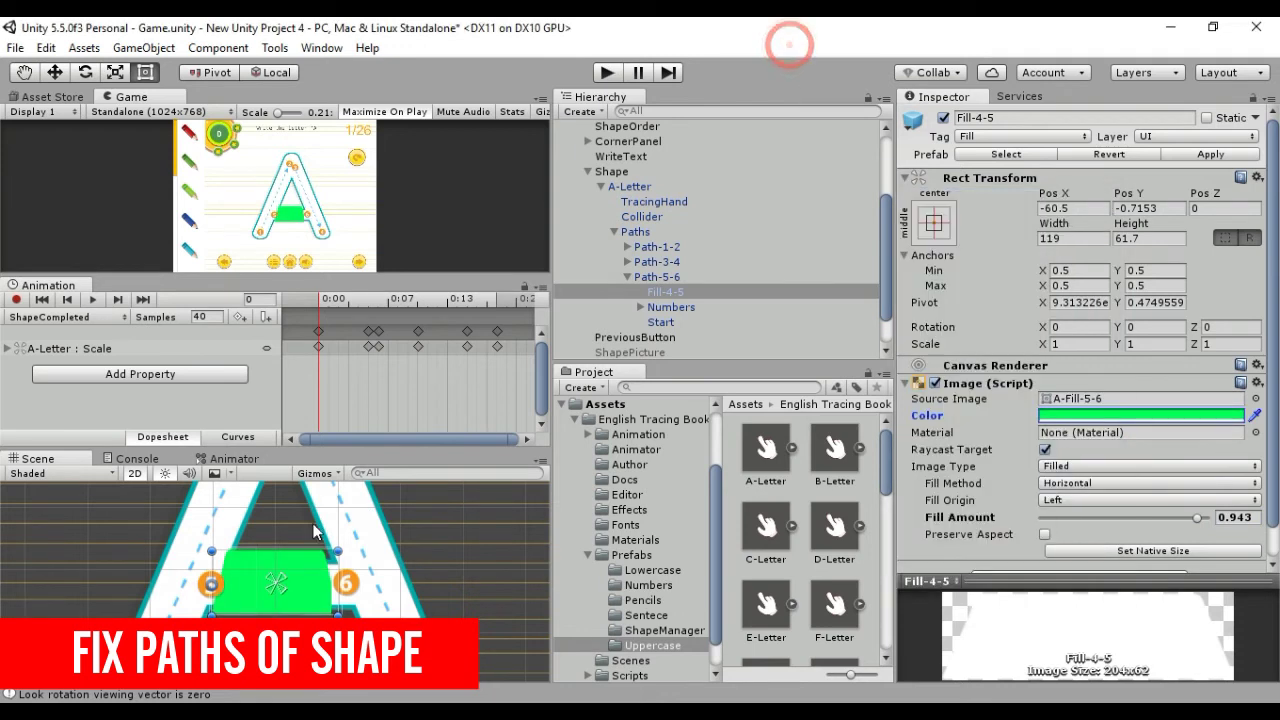
Resize Path-5-6's Fill-4-5 image over the crossbar to about 142.9 wide by 40.9 high, at about X -67.2, Y -3.1.
scroll(280, 570, "up", 5)
middle_click_drag(276, 576, 303, 553)
scroll(303, 553, "up", 2)
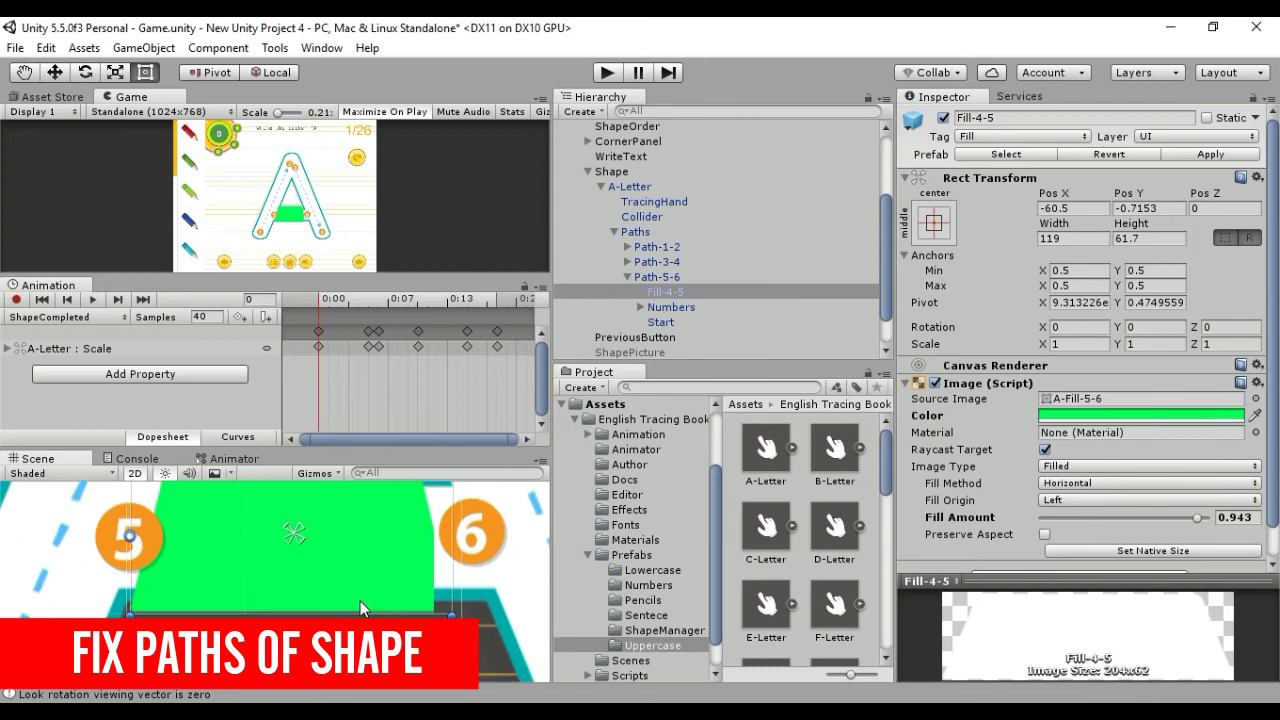
left_click_drag(400, 610, 428, 592)
middle_click_drag(468, 548, 366, 571)
left_click_drag(330, 518, 416, 570)
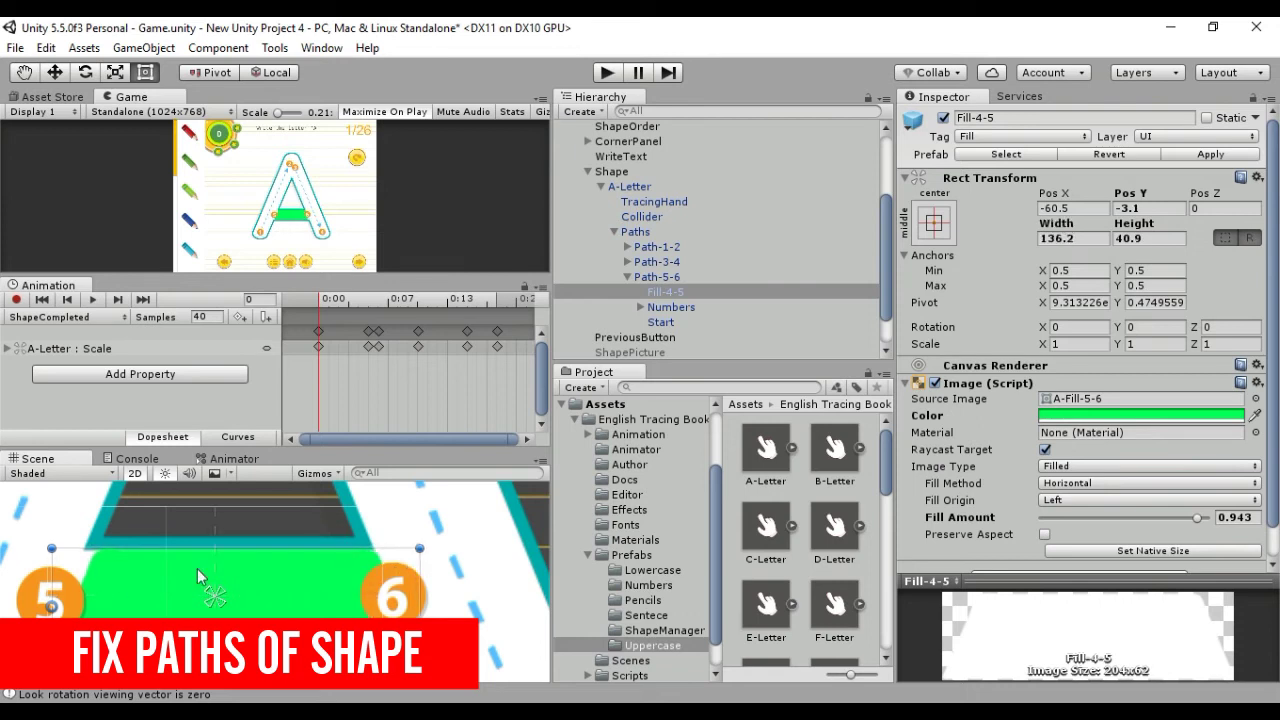
left_click_drag(55, 567, 37, 567)
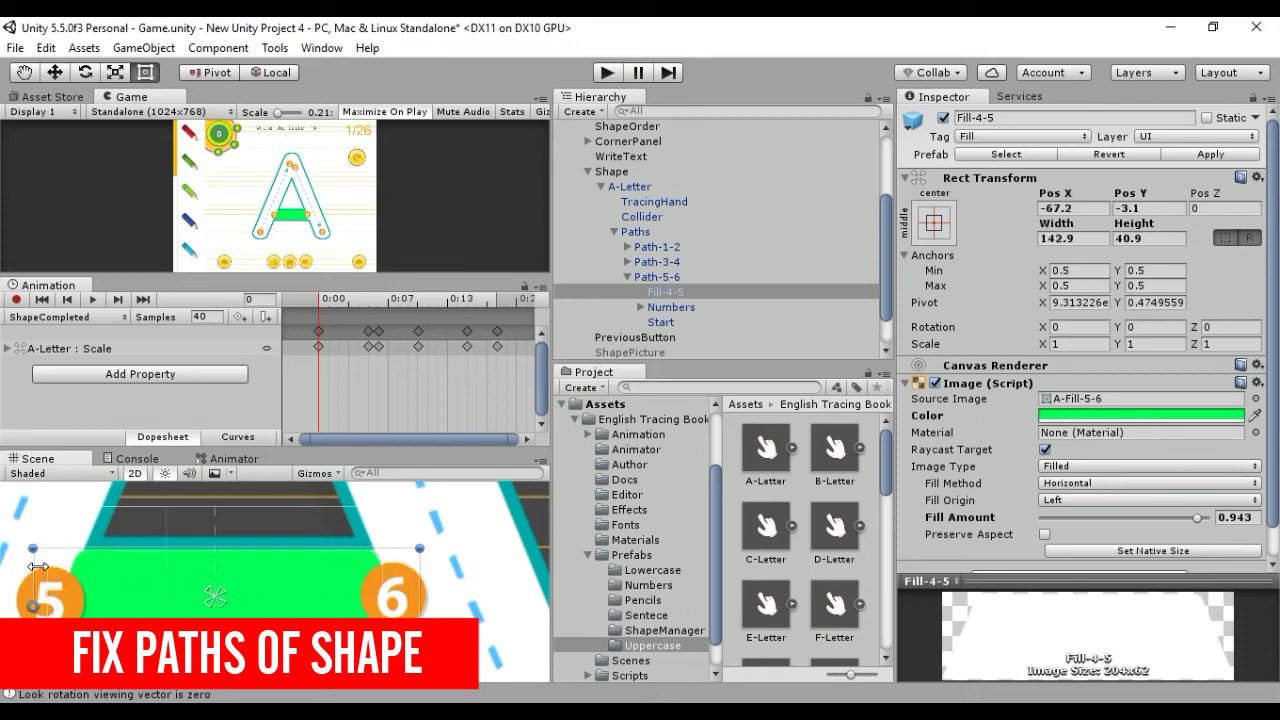
Refine Fill-4-5's rectangle to about 150.3 wide by 38.7 high at Pos Y -1.9 and check its fit against the crossbar edges.
left_click(430, 570)
left_click(428, 570)
left_click_drag(426, 560, 433, 558)
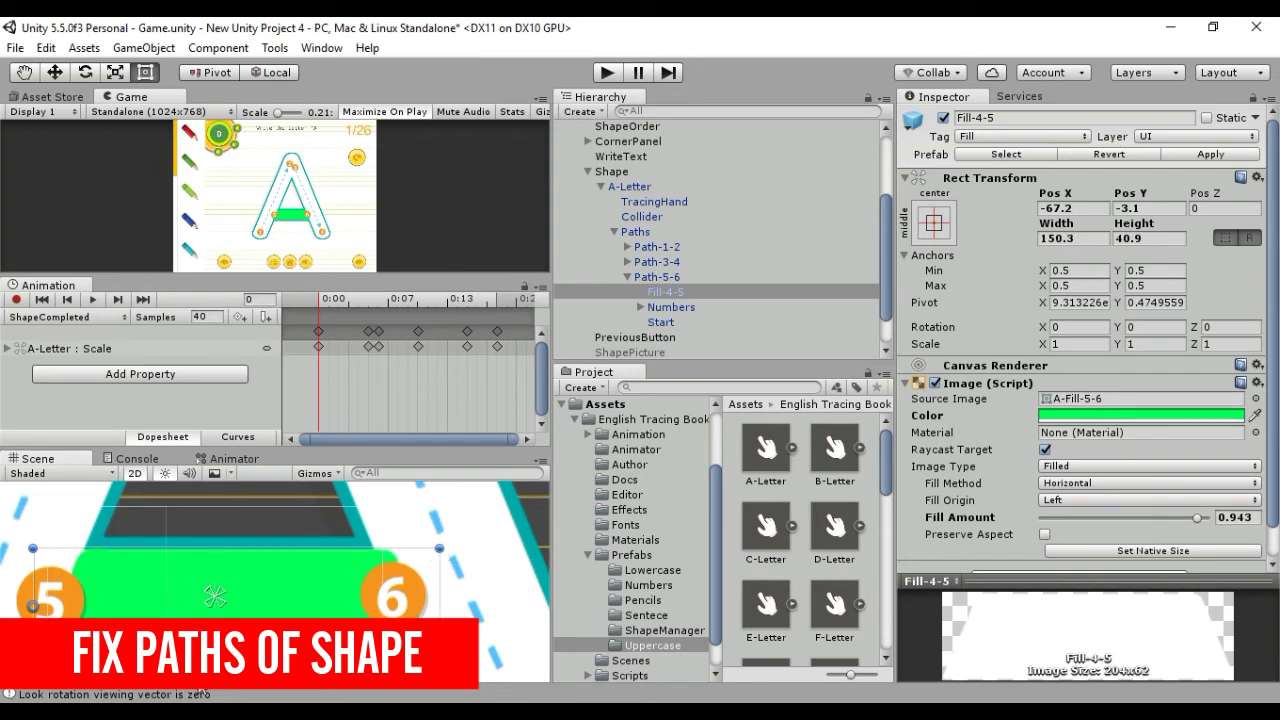
scroll(275, 580, "up", 1)
left_click_drag(230, 660, 230, 659)
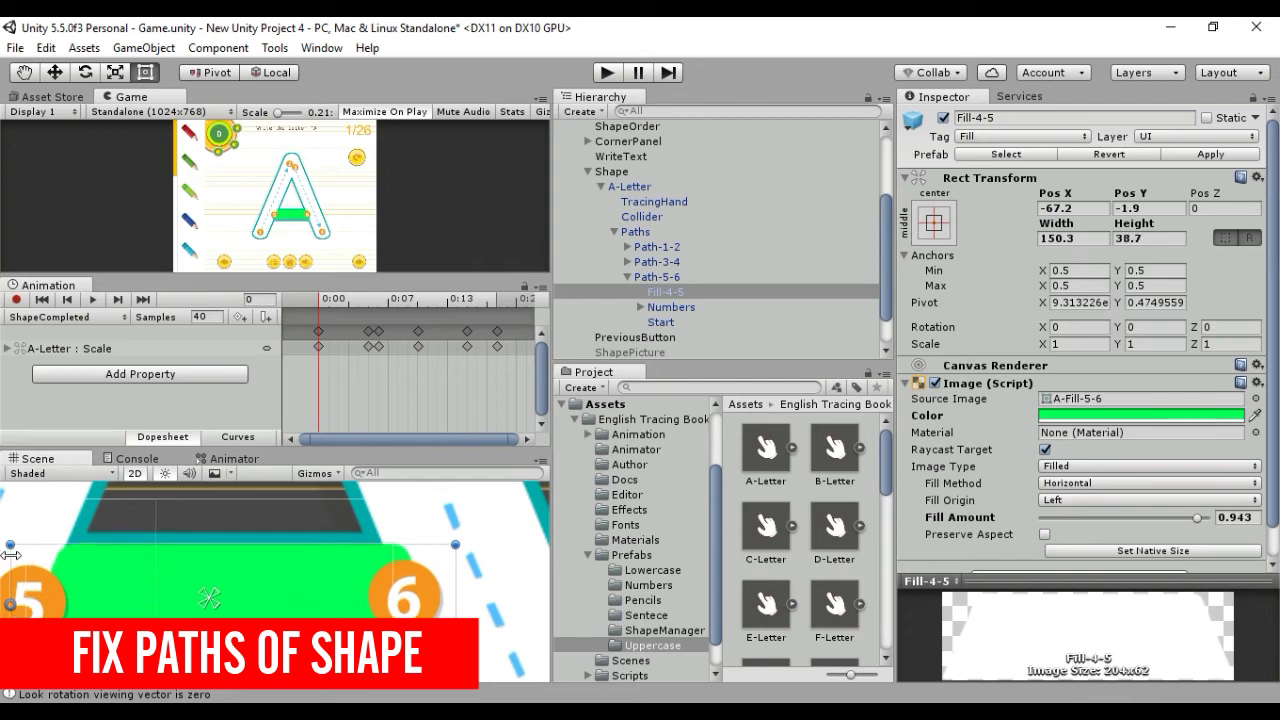
scroll(366, 541, "down", 5)
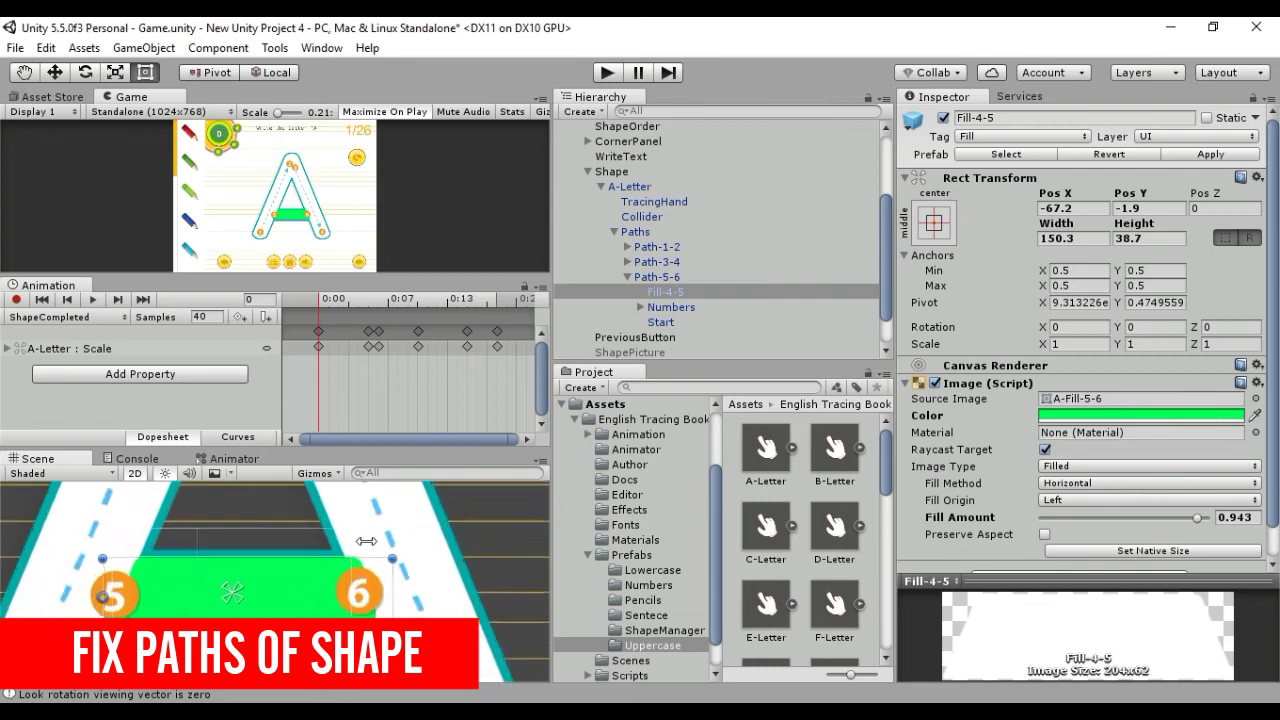
scroll(366, 541, "up", 6)
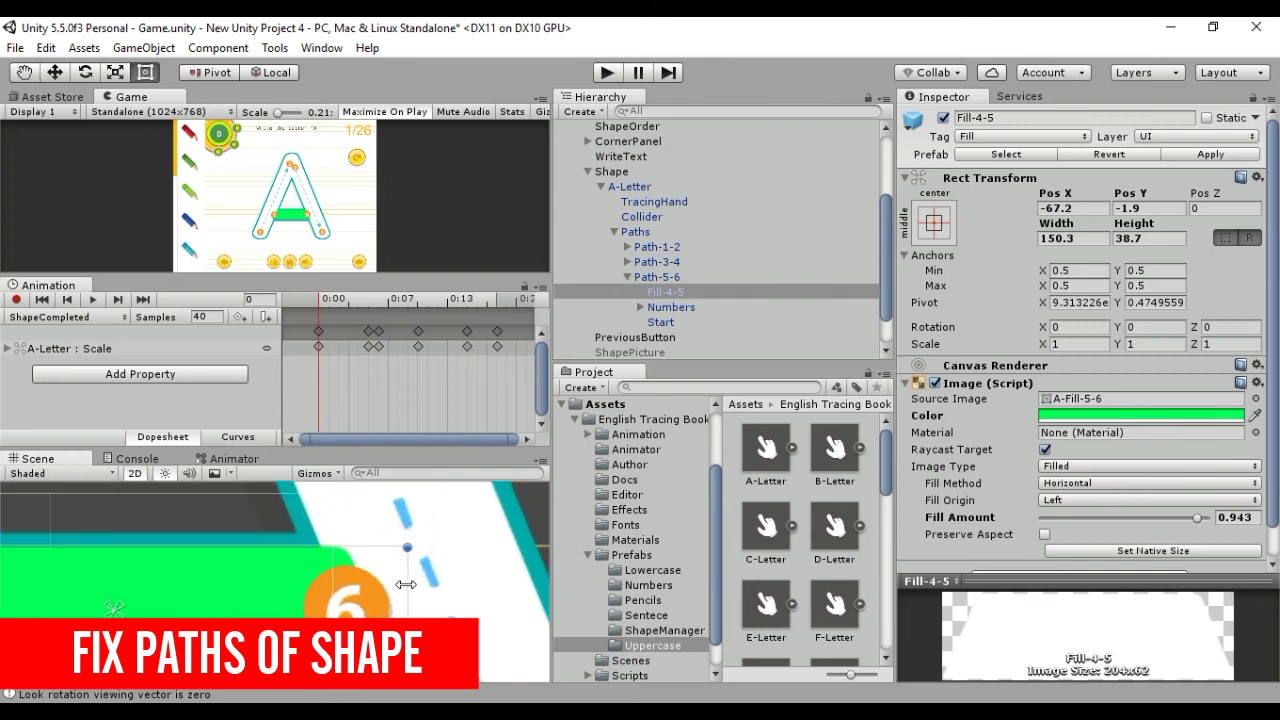
scroll(405, 584, "down", 3)
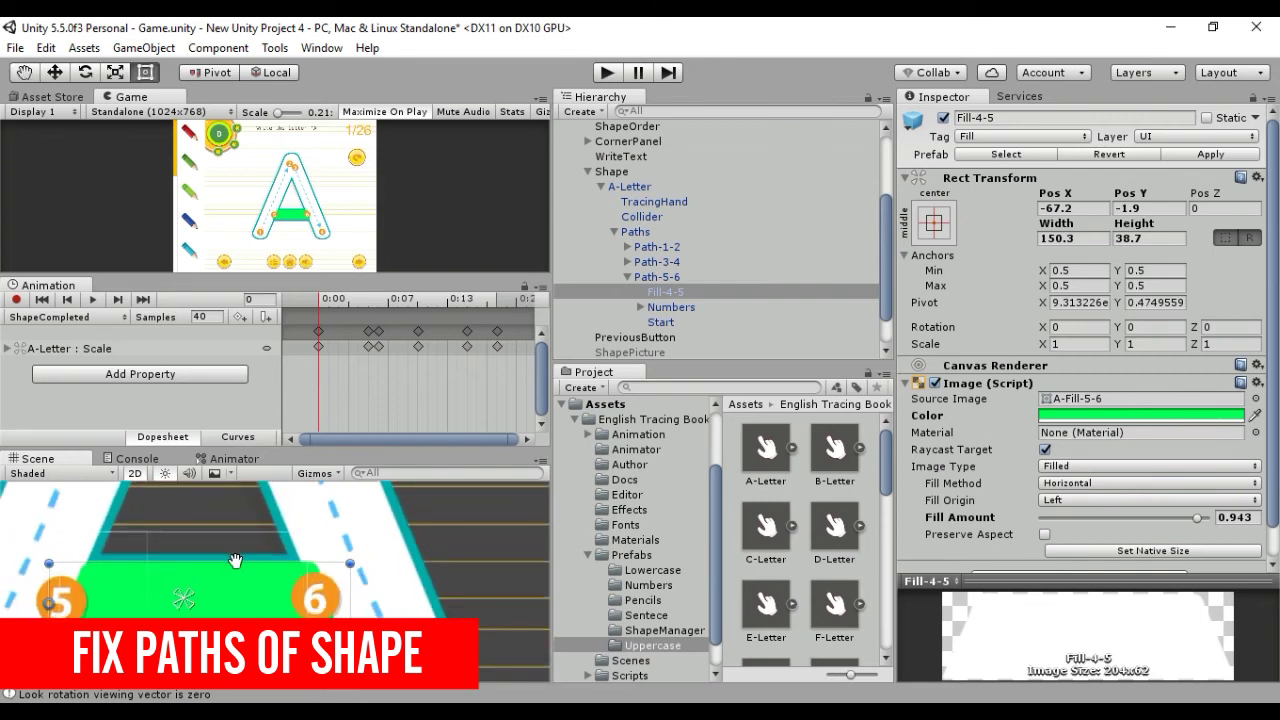
scroll(235, 560, "up", 3)
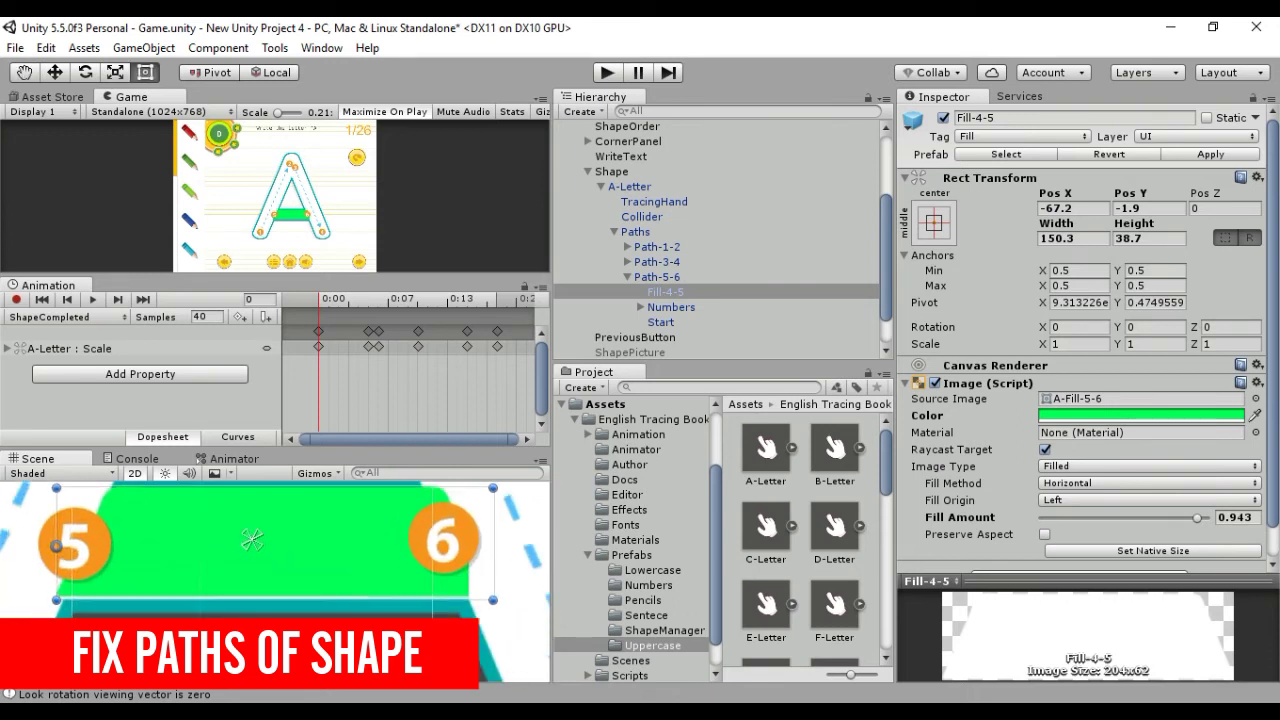
key("f")
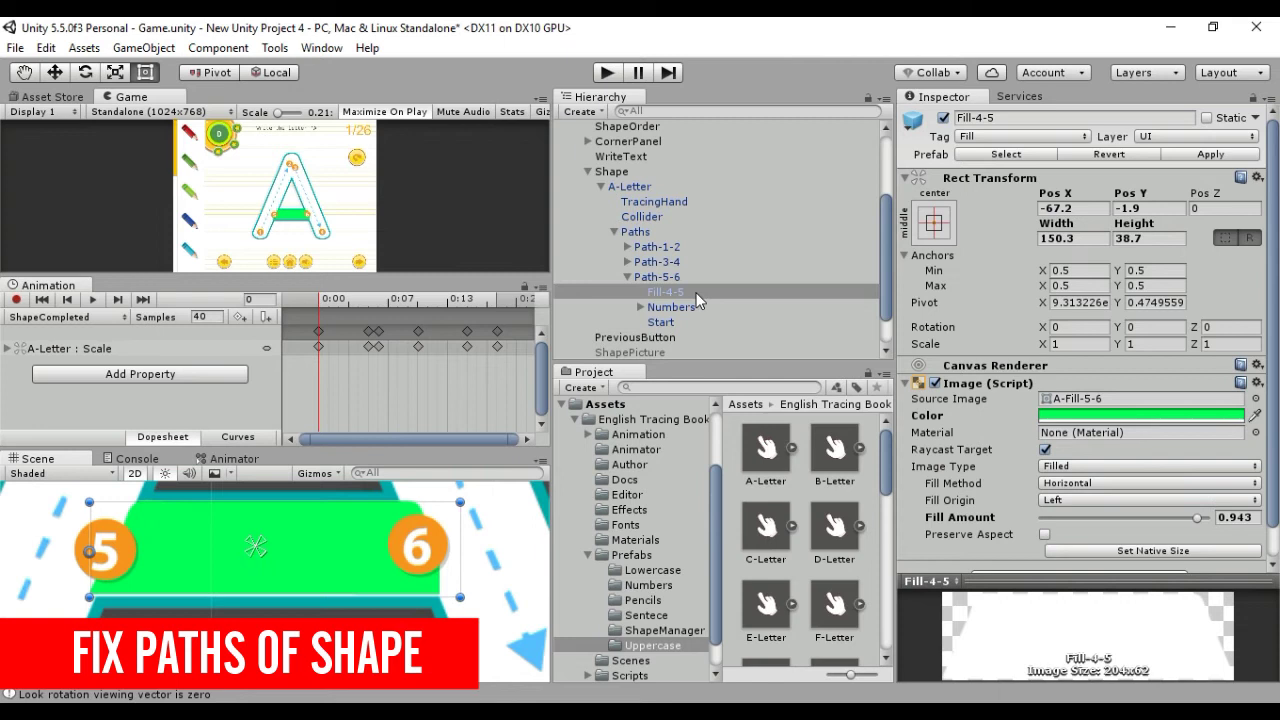
Set Fill-4-5's Fill Amount to 0 and apply its changes to the prefab.
left_click(1212, 154)
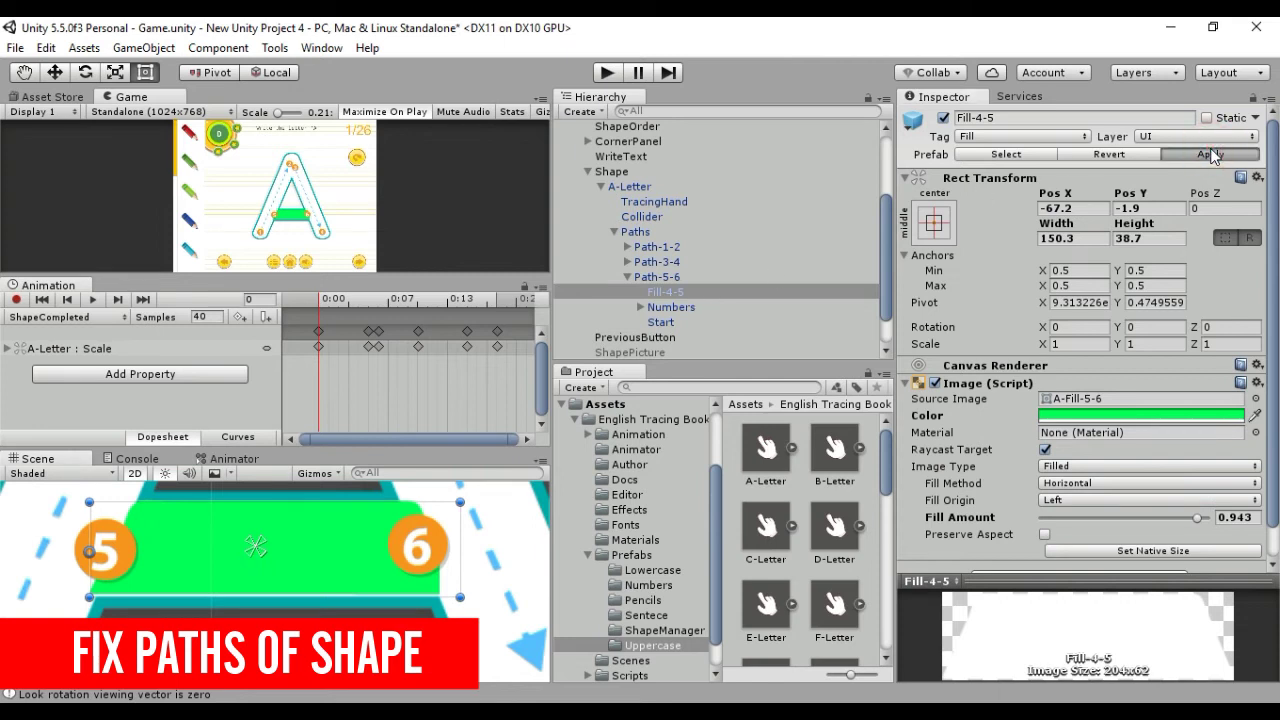
scroll(276, 561, "down", 4)
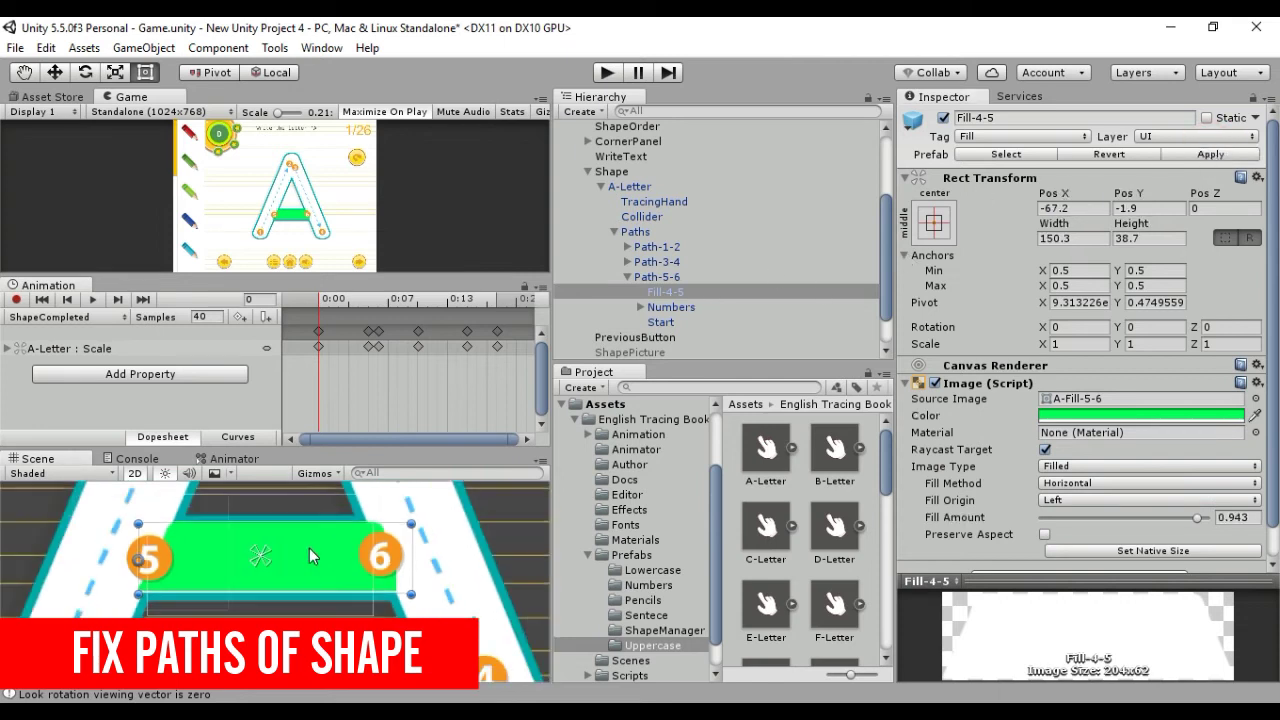
left_click_drag(1060, 518, 1030, 519)
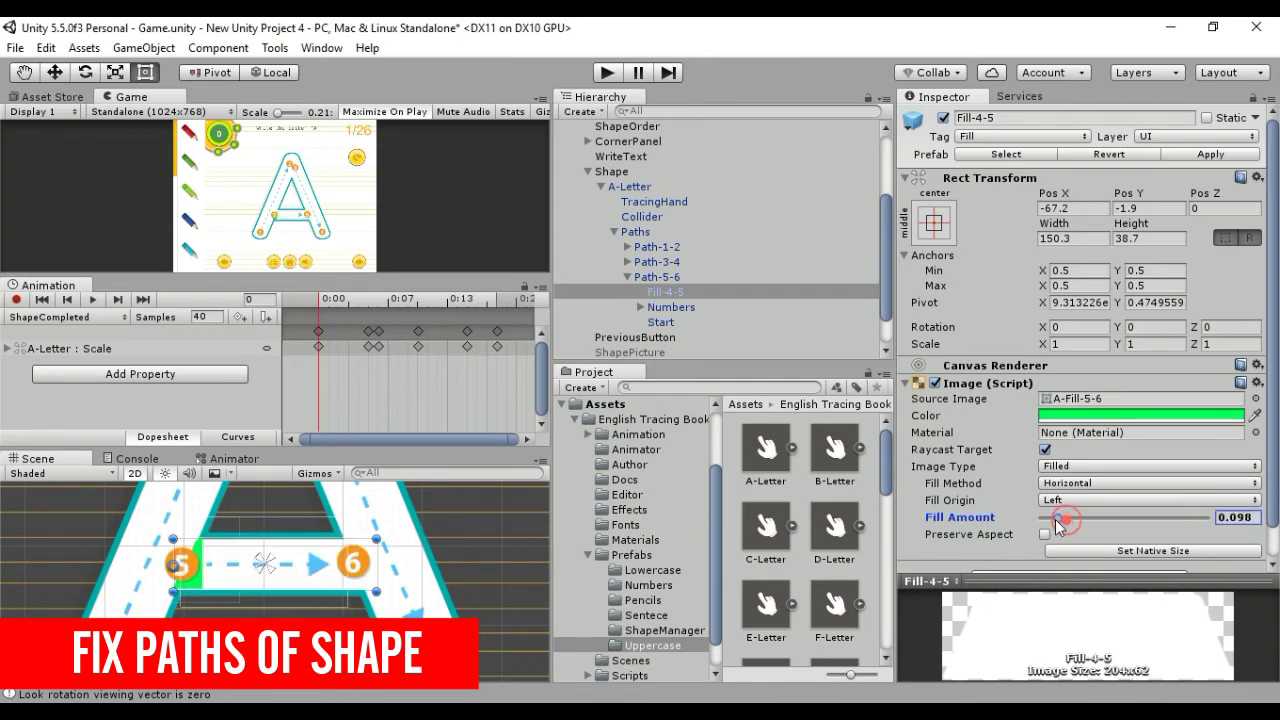
left_click(1207, 157)
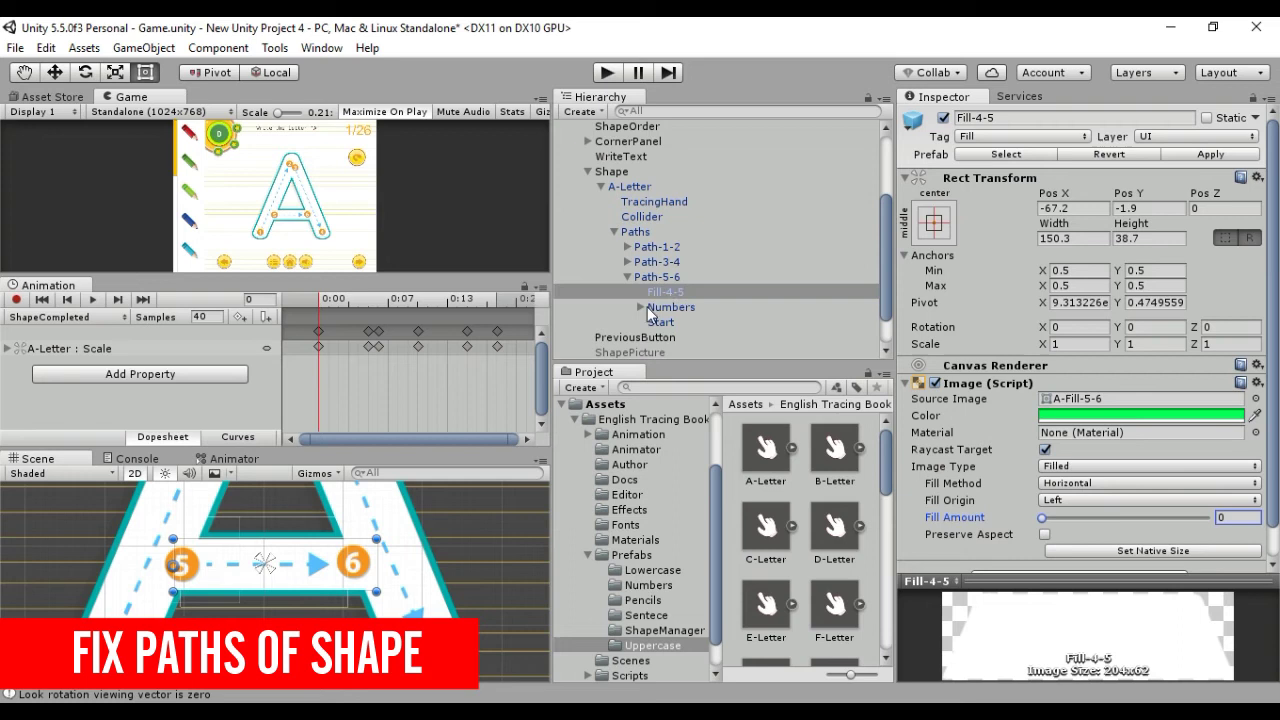
Inspect the placement of Path-5-6's Number5 and Number6 markers and open its Start object's Box Collider 2D for editing.
left_click(640, 307)
double_click(684, 322)
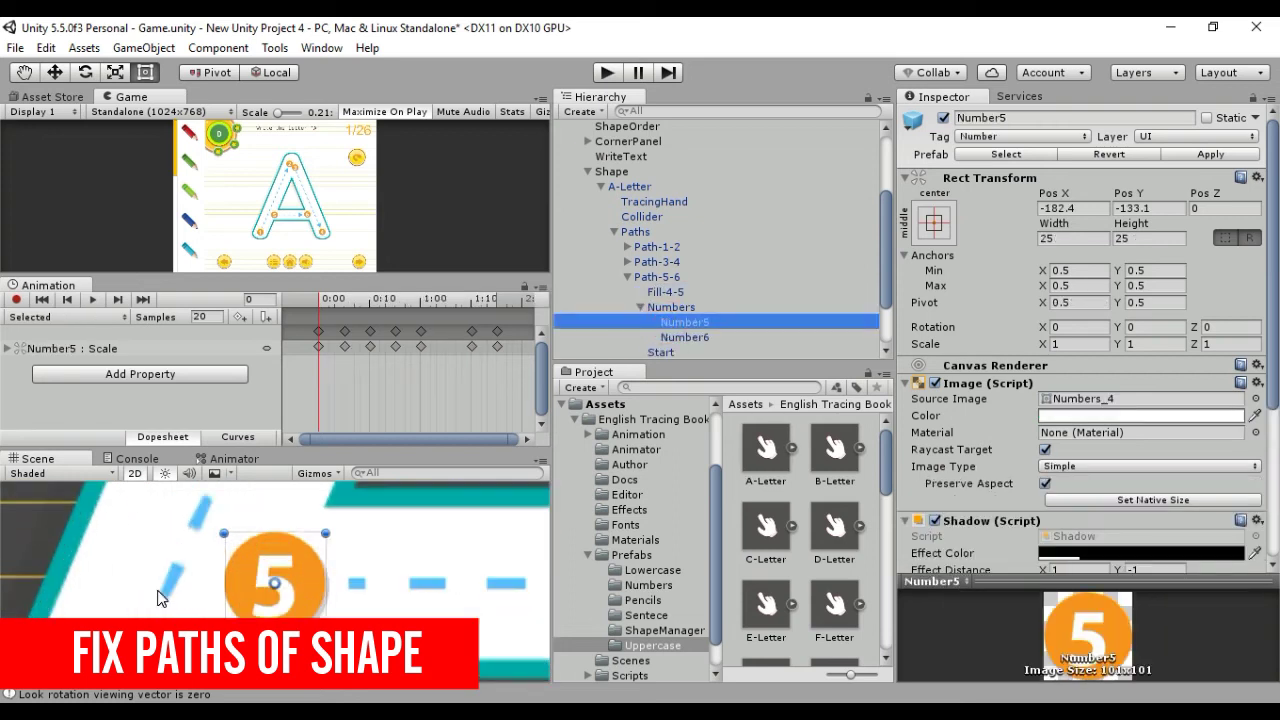
double_click(720, 336)
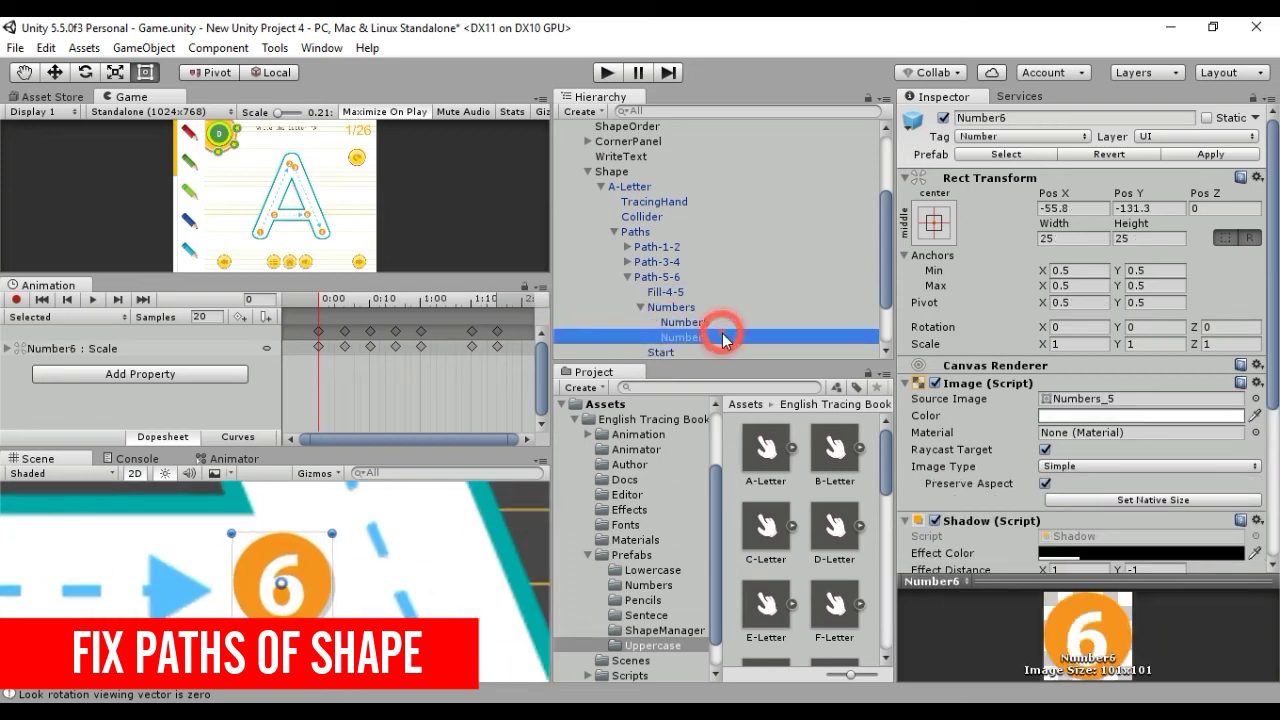
double_click(660, 353)
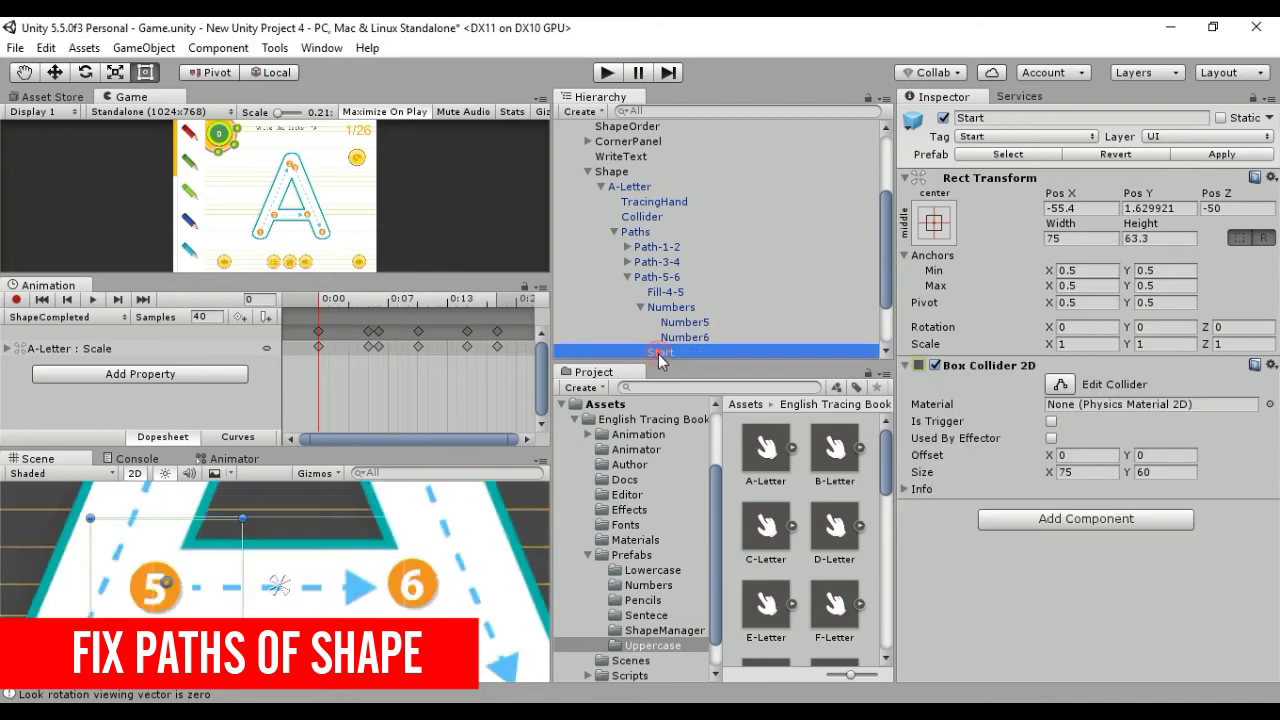
left_click(1062, 383)
scroll(340, 564, "up", 3)
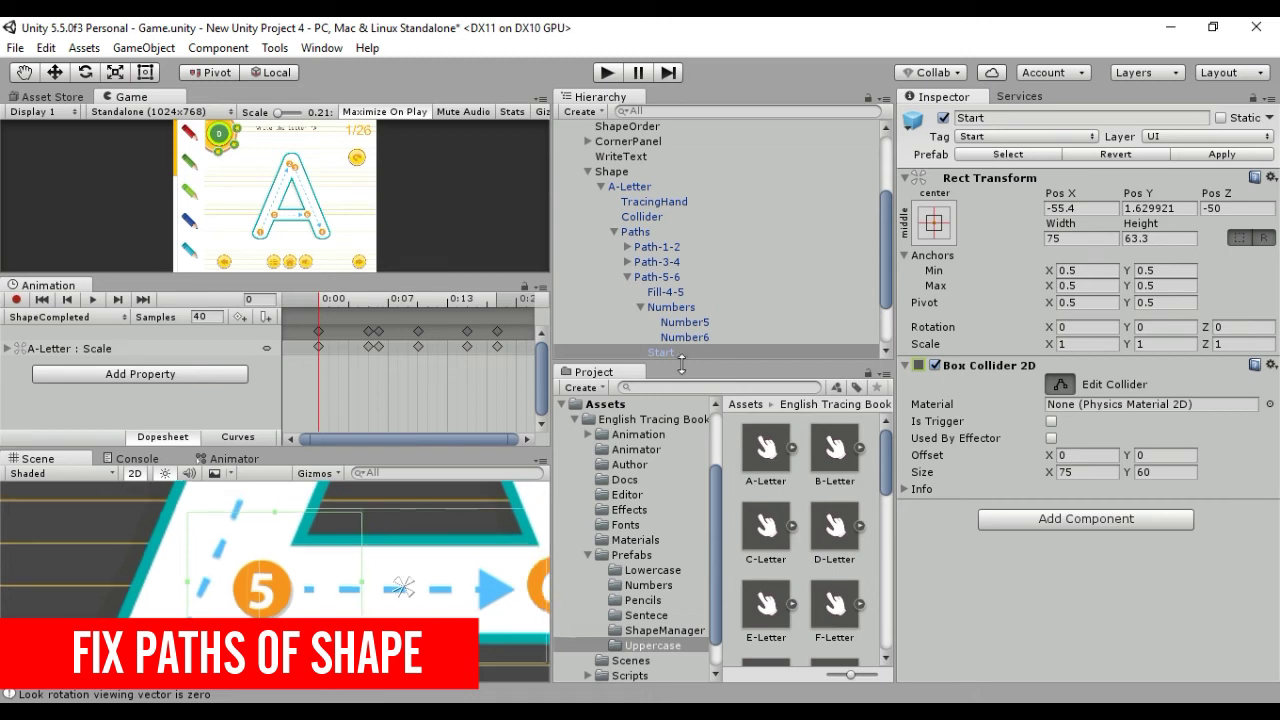
Collapse the Path-5-6 hierarchy and apply all of the A-Letter object's changes to its prefab.
left_click(640, 307)
left_click(627, 277)
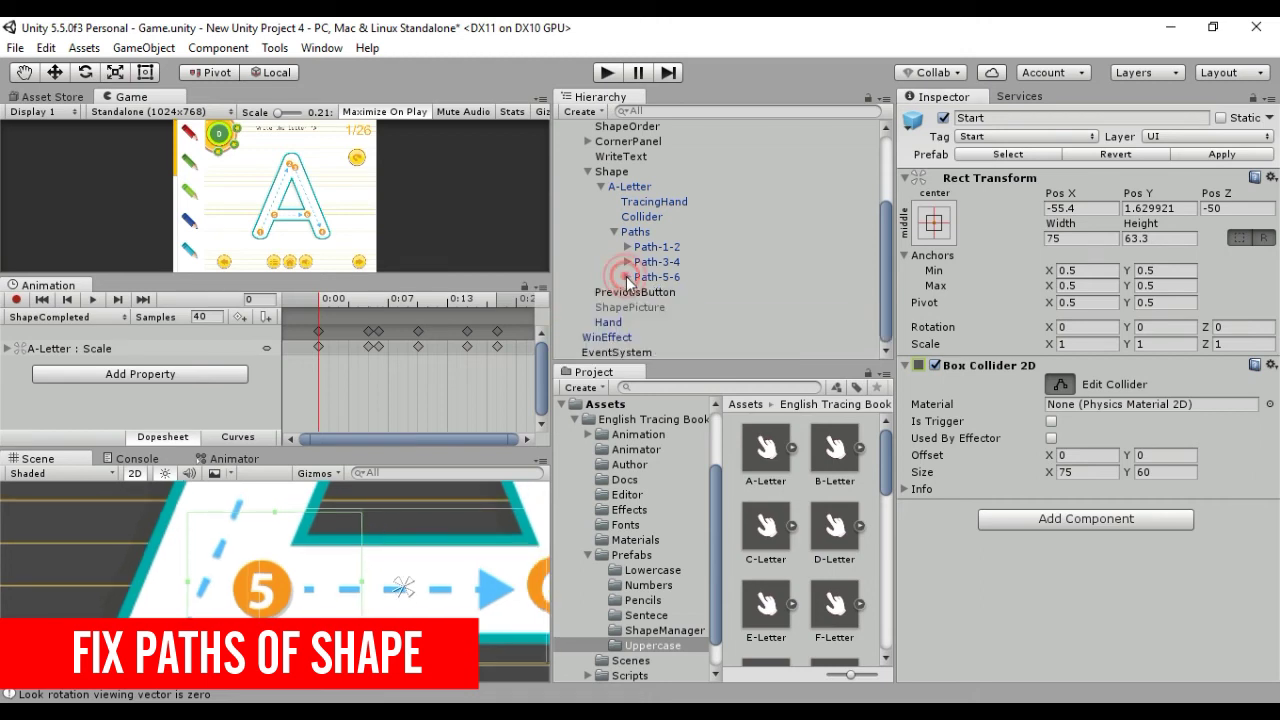
left_click(630, 186)
left_click(1205, 157)
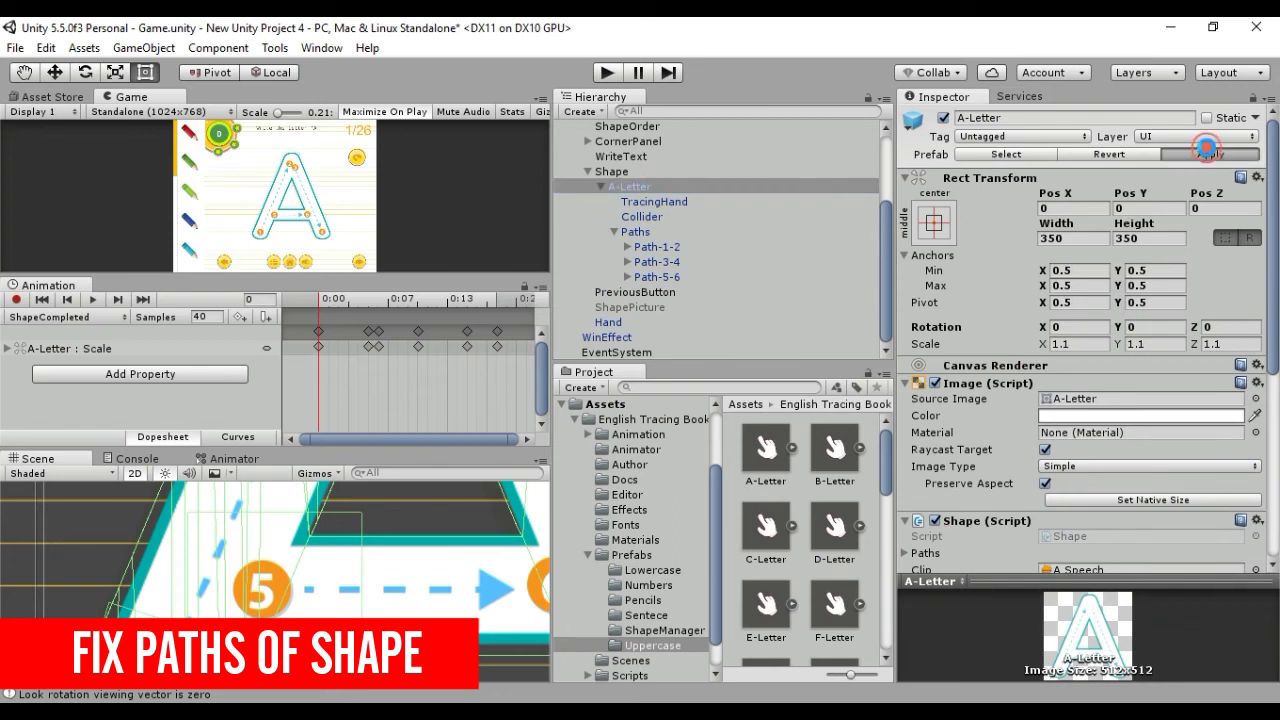
In A-Letter's A-Path-1-2 animation clip, move TracingHand at frame 0 to about X -120, Y -132 over the number 1 marker.
scroll(402, 576, "down", 6)
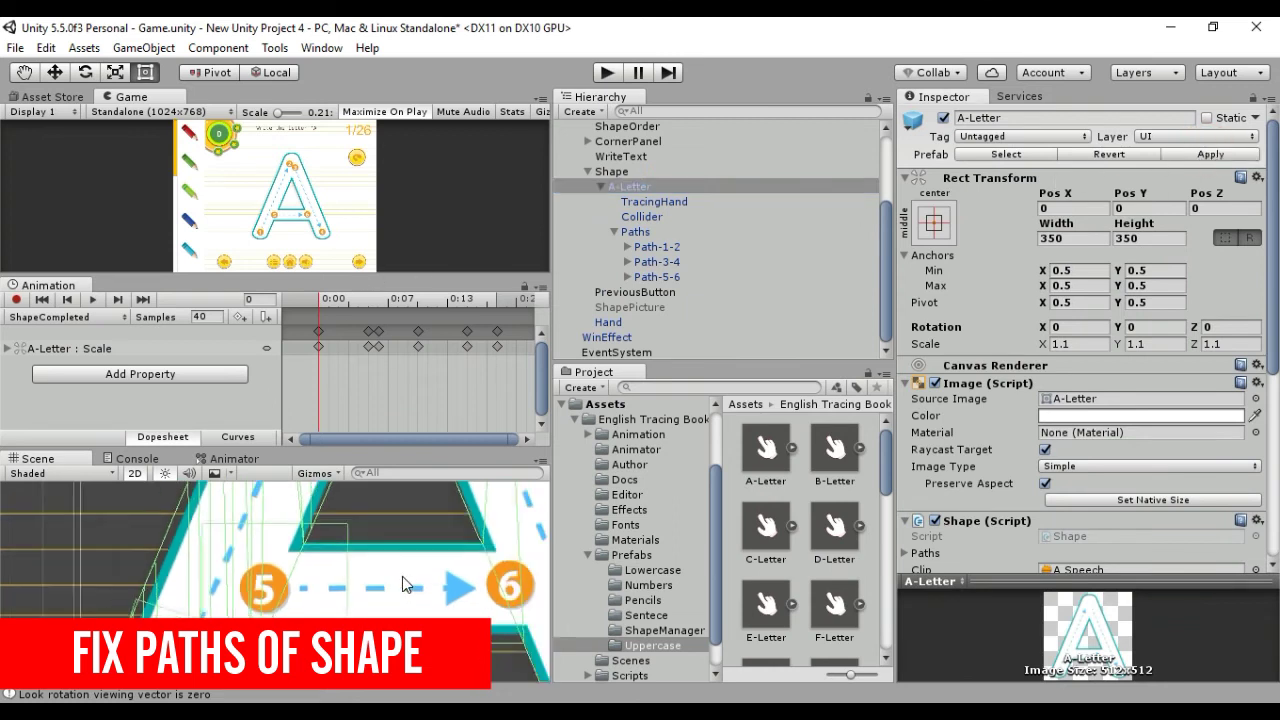
scroll(343, 549, "down", 4)
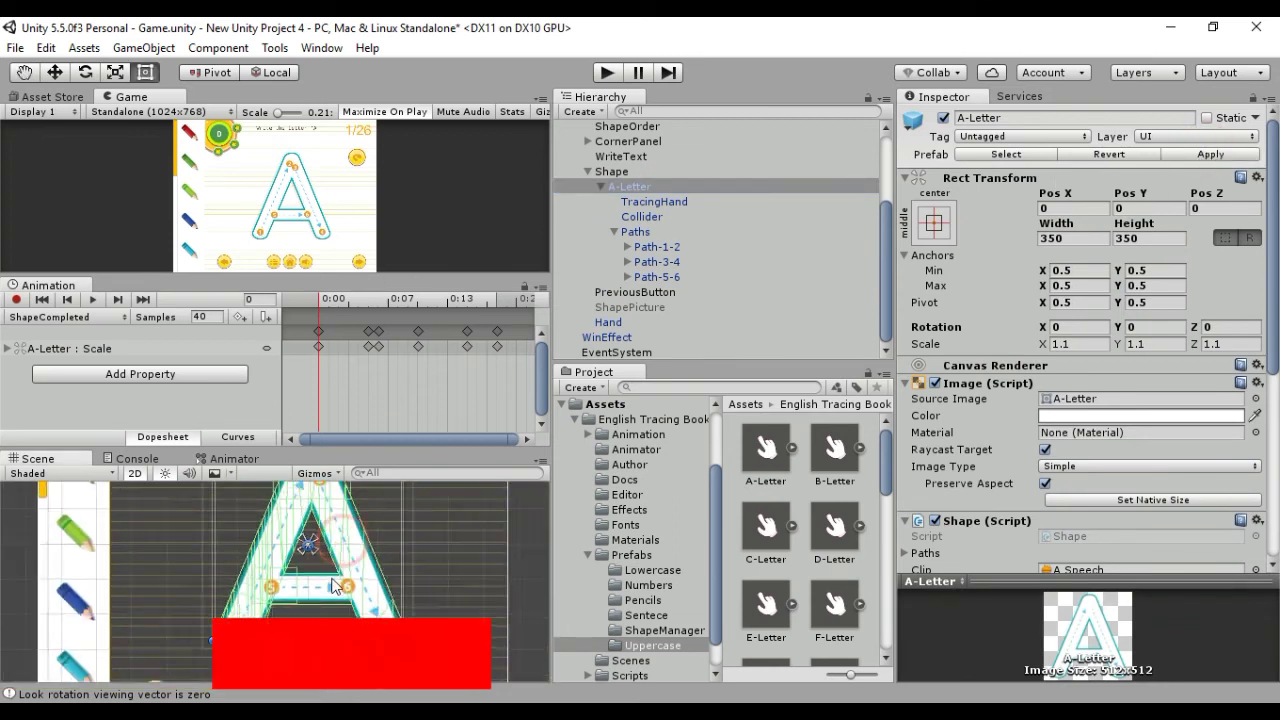
left_click(69, 317)
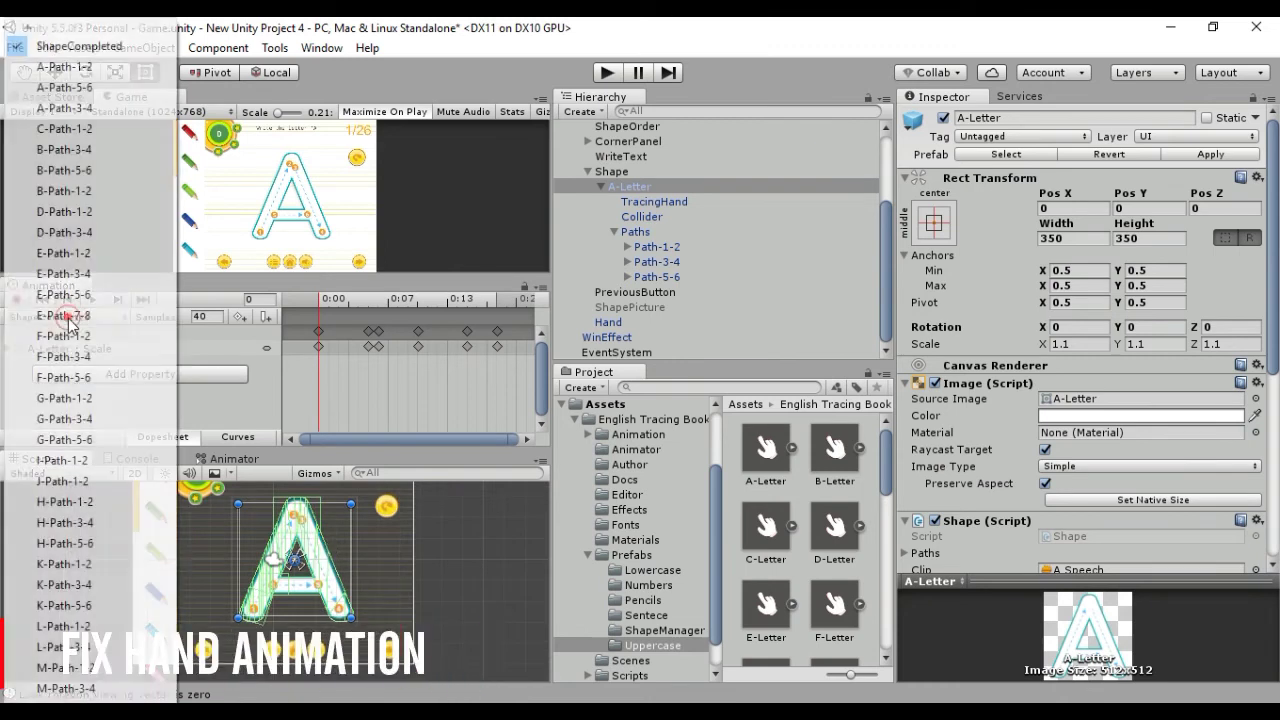
left_click(64, 67)
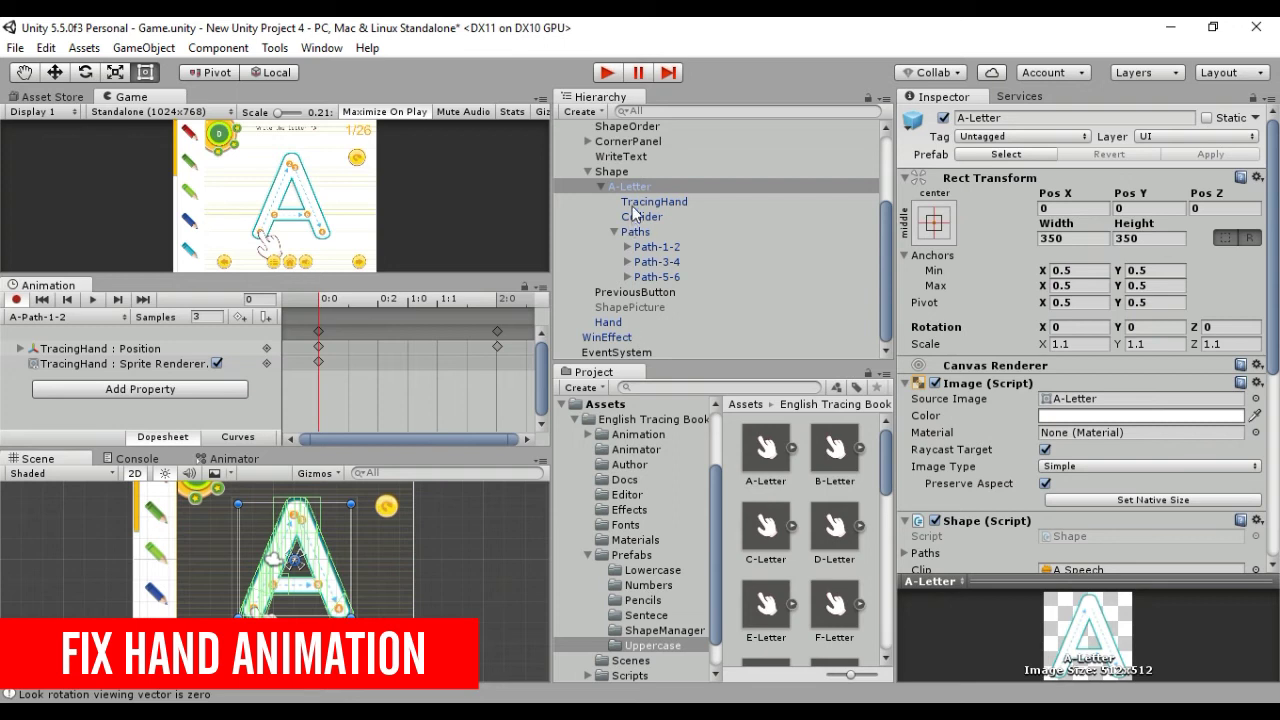
left_click(650, 203)
key("f")
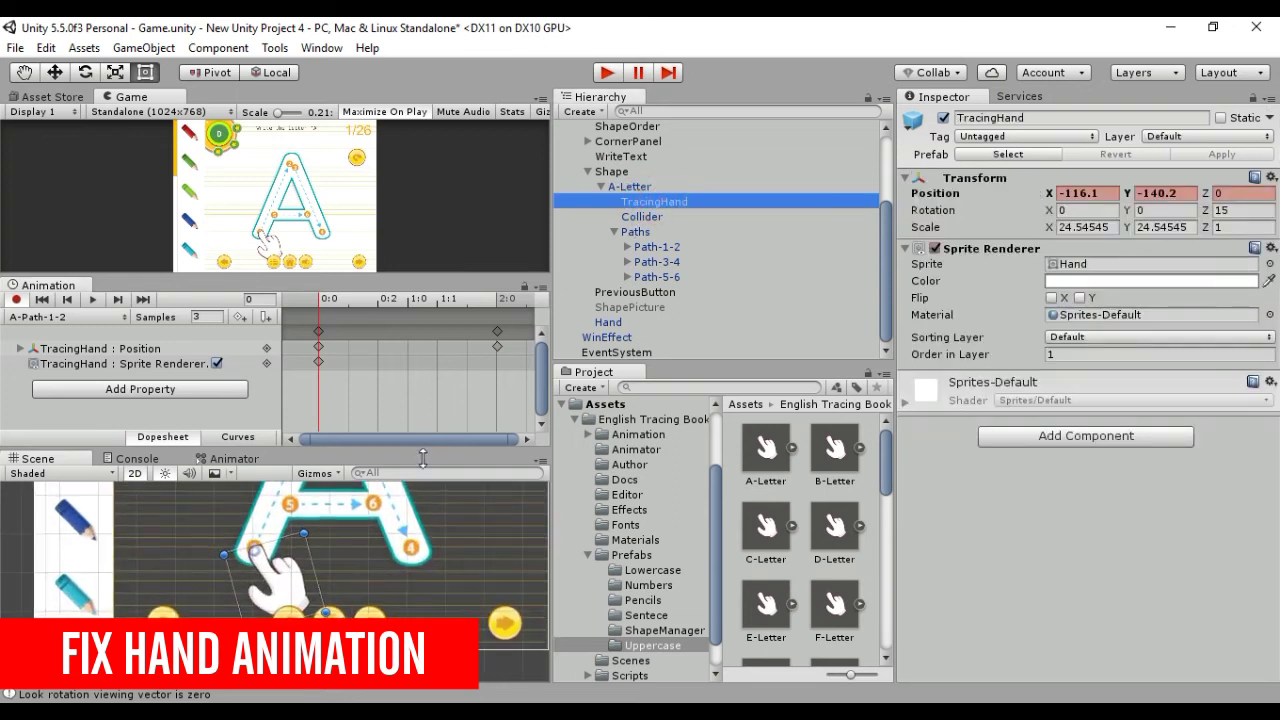
middle_click(330, 562)
scroll(327, 584, "up", 10)
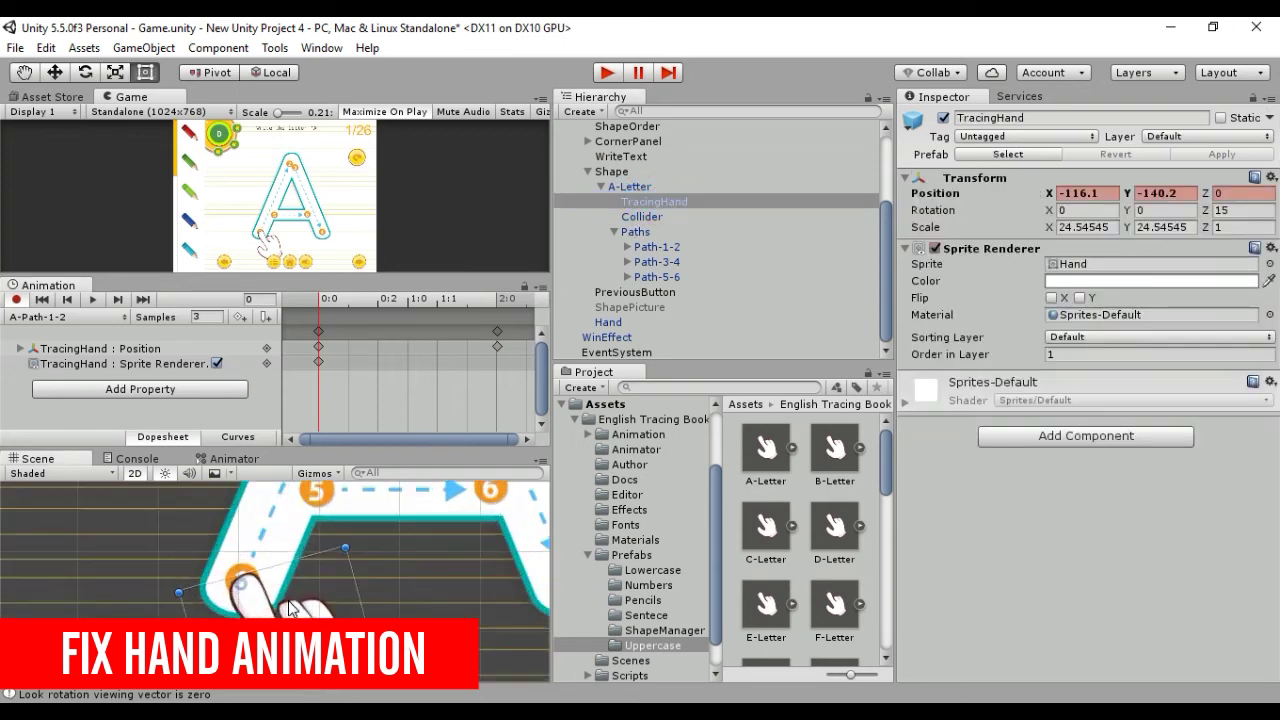
left_click_drag(295, 610, 237, 607)
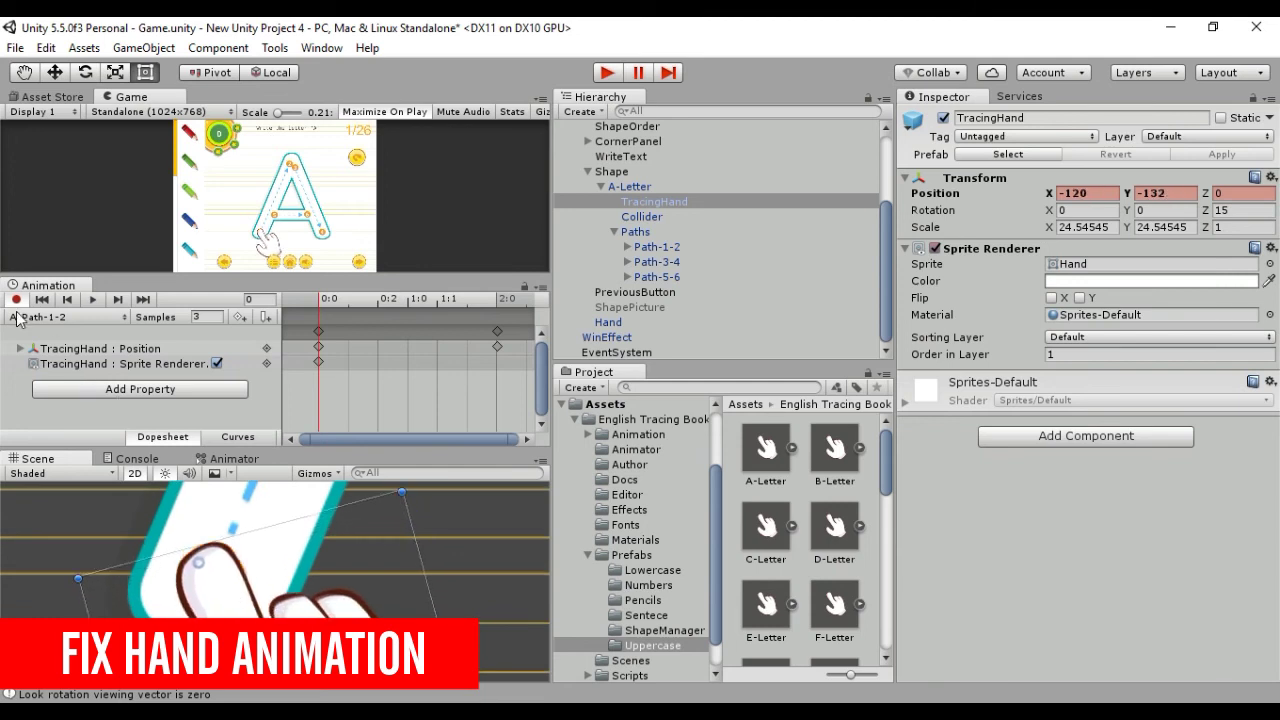
At frame 6 of A-Path-1-2, move TracingHand to about X -7.4, Y 130.9 over the number 2 marker and preview the clip.
left_click_drag(335, 312, 497, 312)
scroll(403, 548, "down", 8)
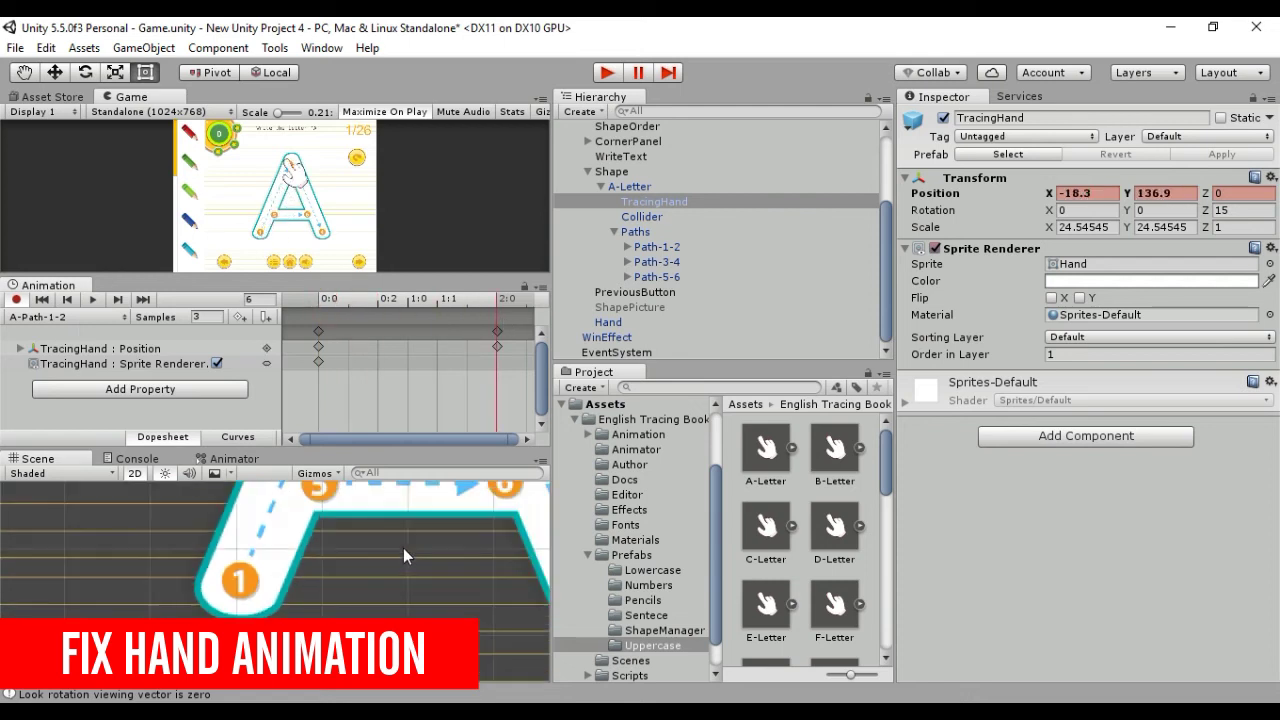
scroll(288, 595, "up", 6)
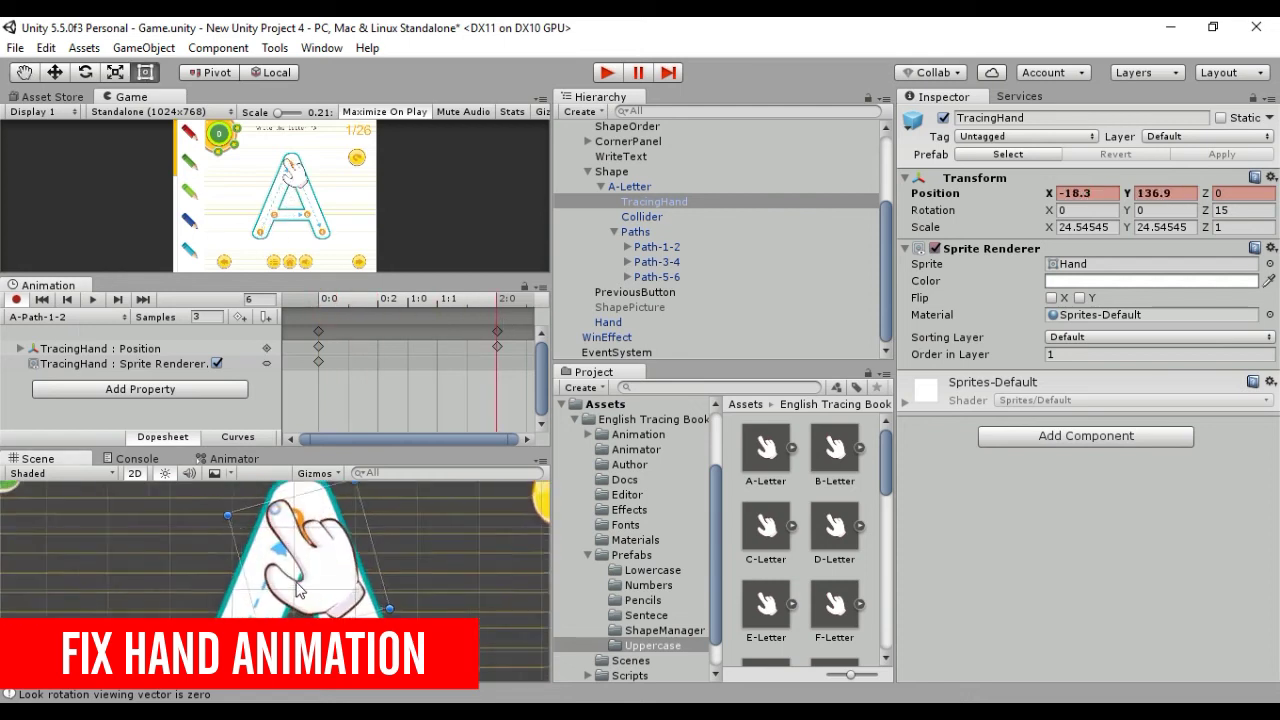
mouse_move(283, 578)
left_mouse_down()
mouse_move(302, 588)
mouse_move(283, 578)
left_mouse_up()
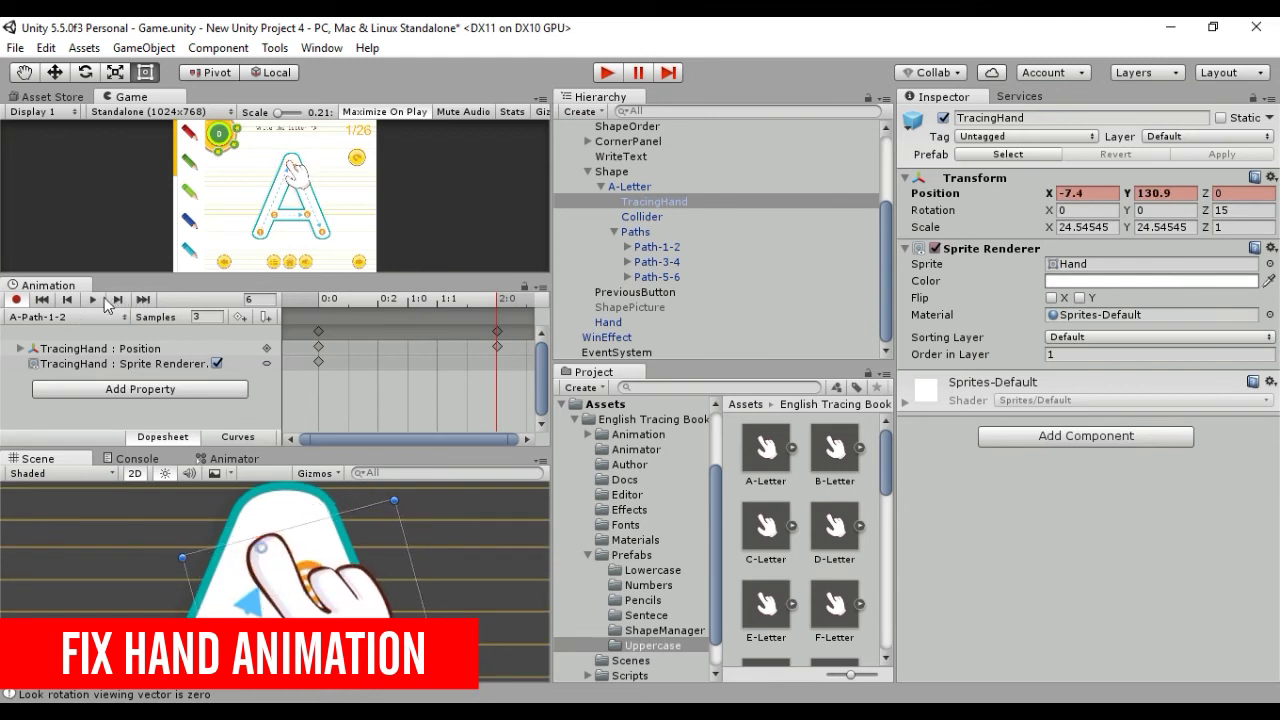
left_click(94, 299)
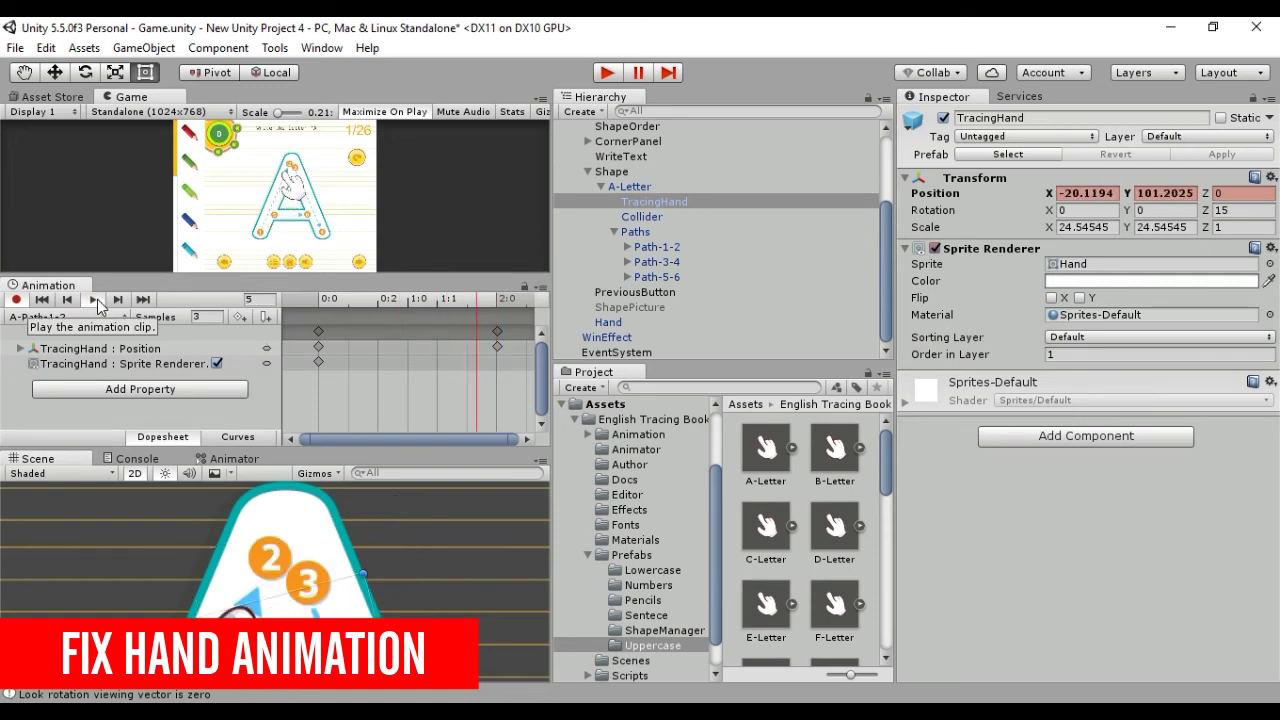
left_click(97, 299)
In the A-Path-3-4 animation clip, move TracingHand at frame 0 to about X 15.8, Y 116.1 over the number 3 marker.
left_click(75, 316)
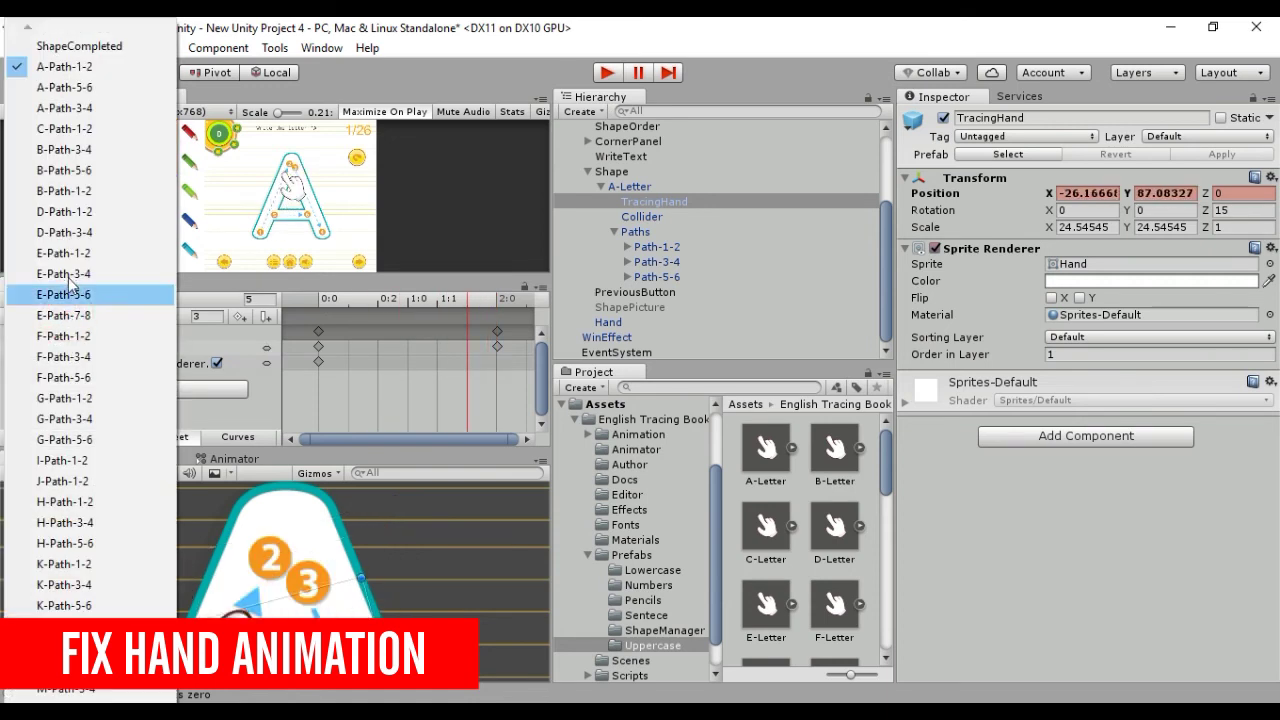
left_click(58, 107)
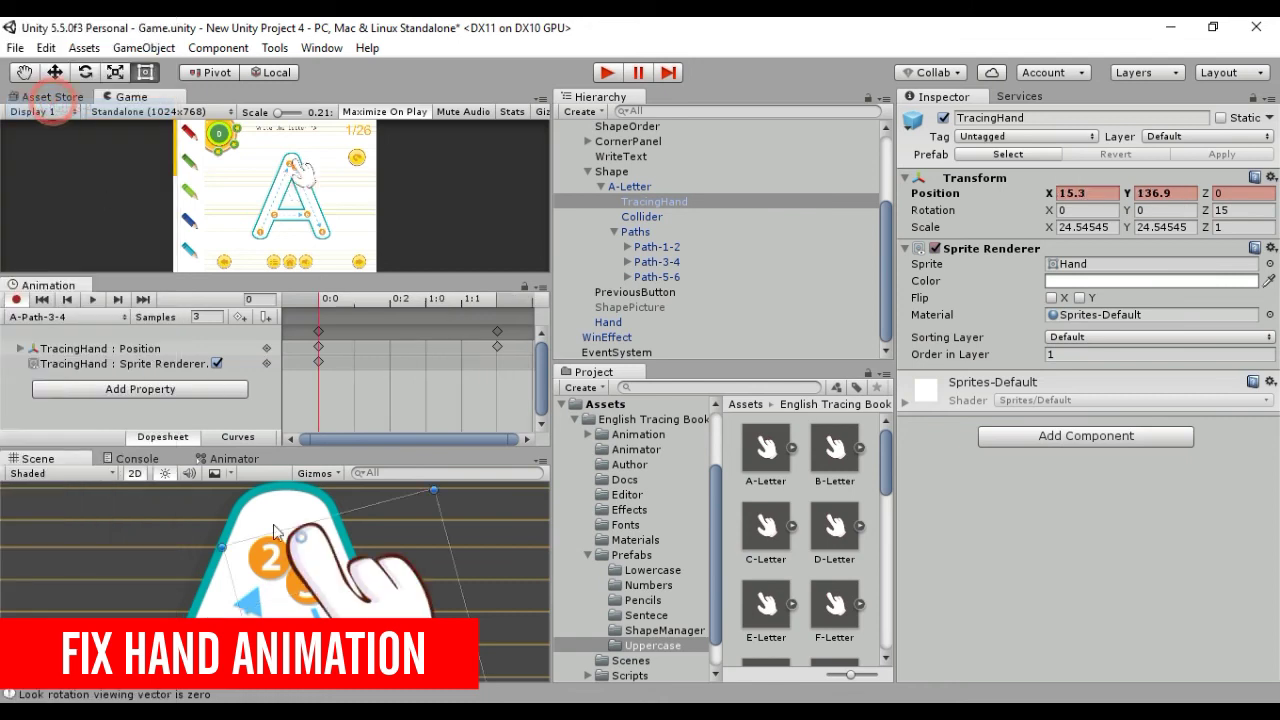
left_click_drag(320, 573, 321, 611)
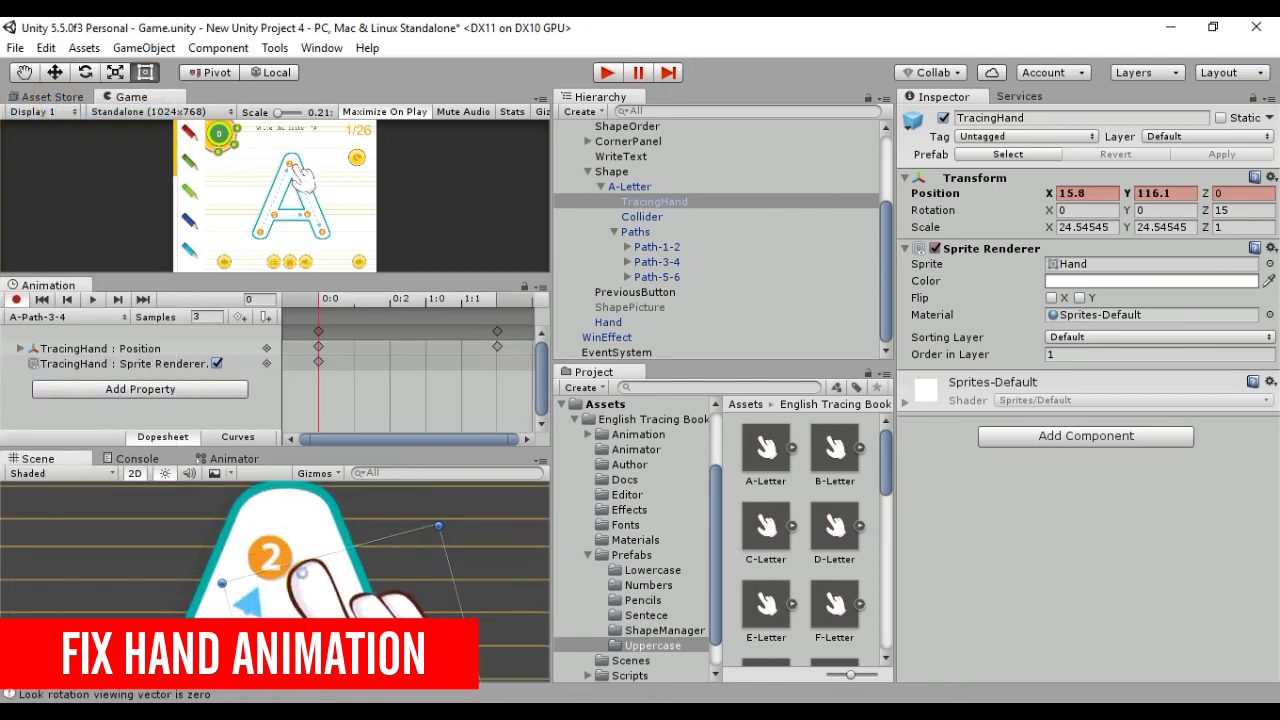
At frame 5 of A-Path-3-4, move TracingHand to about X 120.2, Y -131.1 over the number 4 marker.
left_click_drag(350, 302, 492, 305)
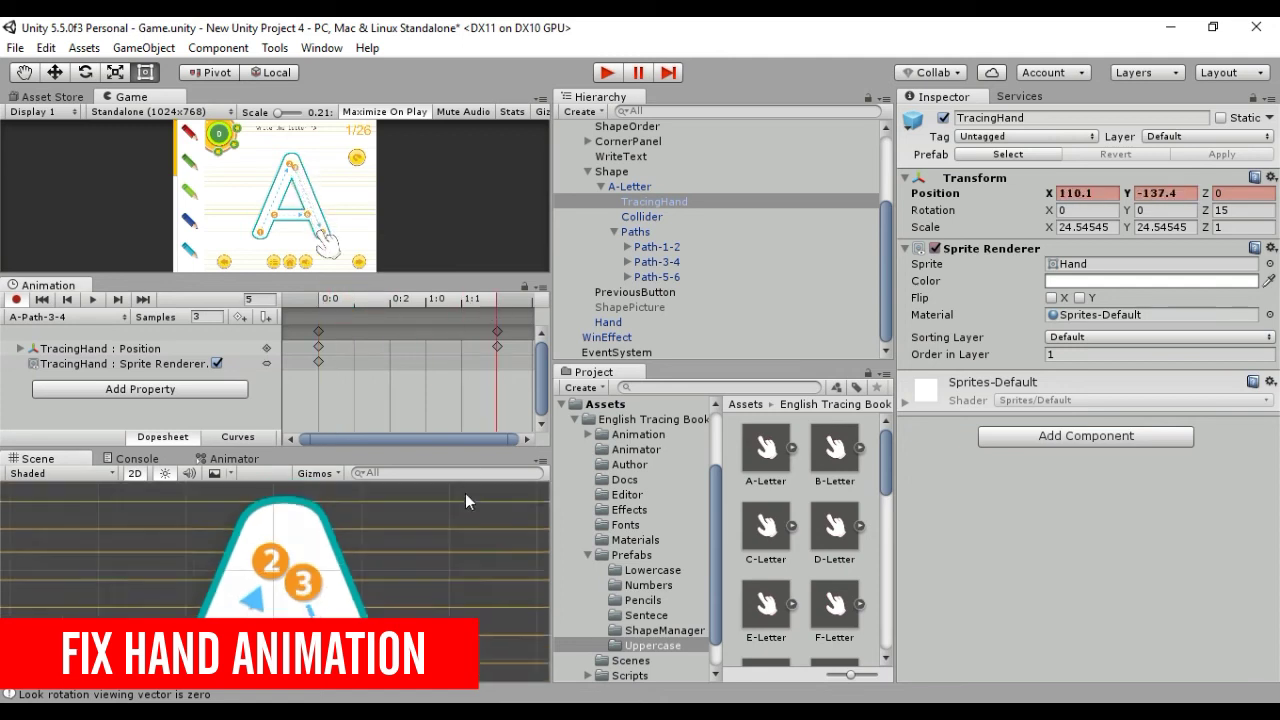
scroll(396, 556, "down", 3)
scroll(333, 553, "up", 3)
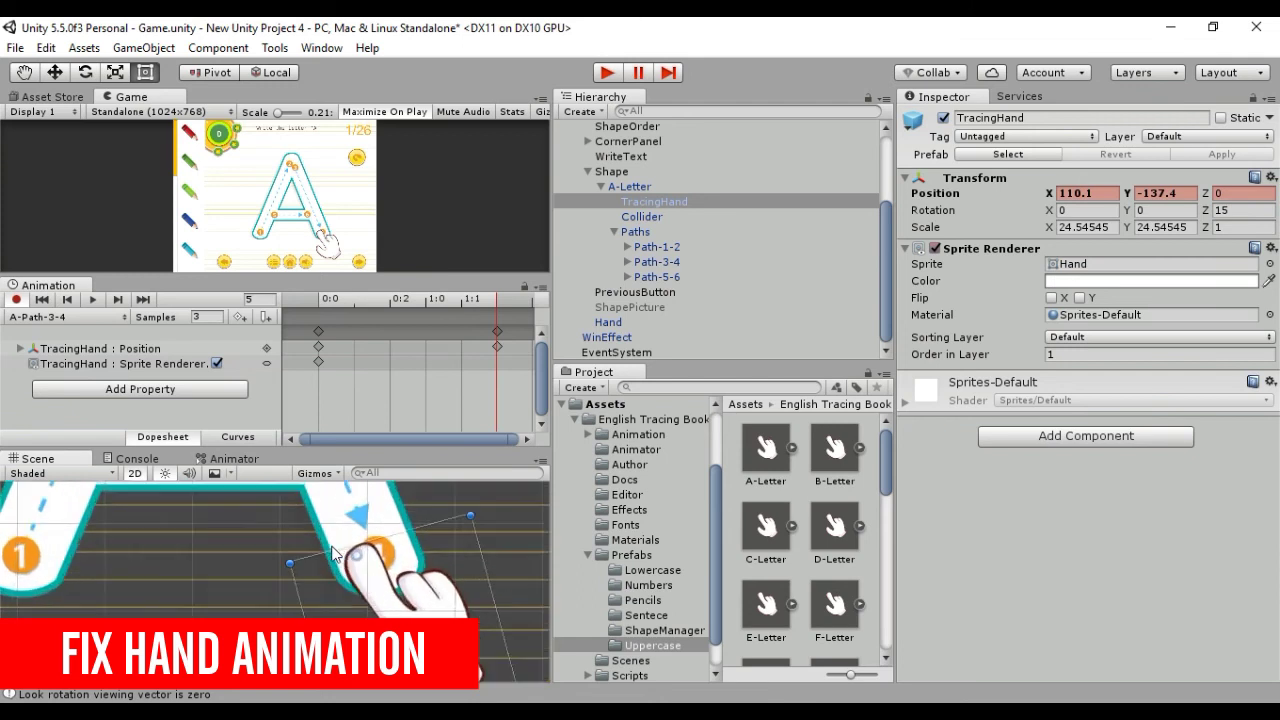
left_click_drag(368, 627, 390, 612)
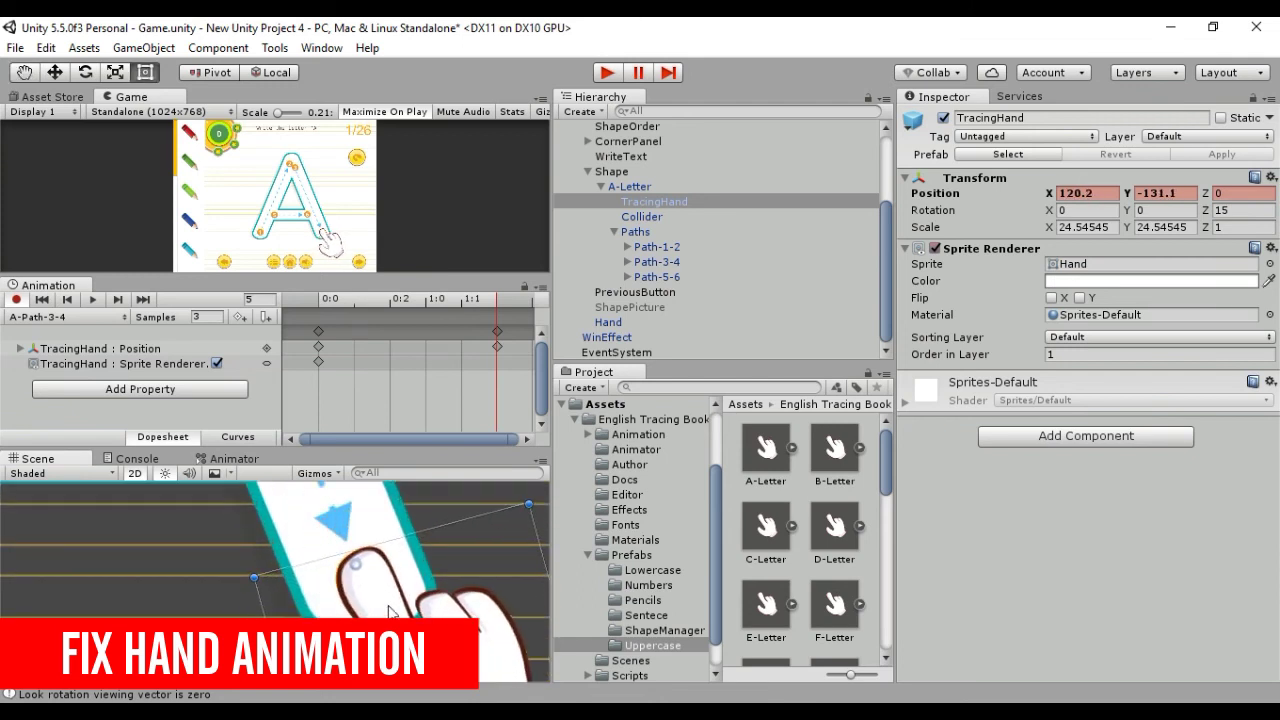
Switch to the A-Path-5-6 animation clip and check TracingHand's placement along the crossbar between markers 5 and 6.
left_click(72, 317)
left_click(60, 88)
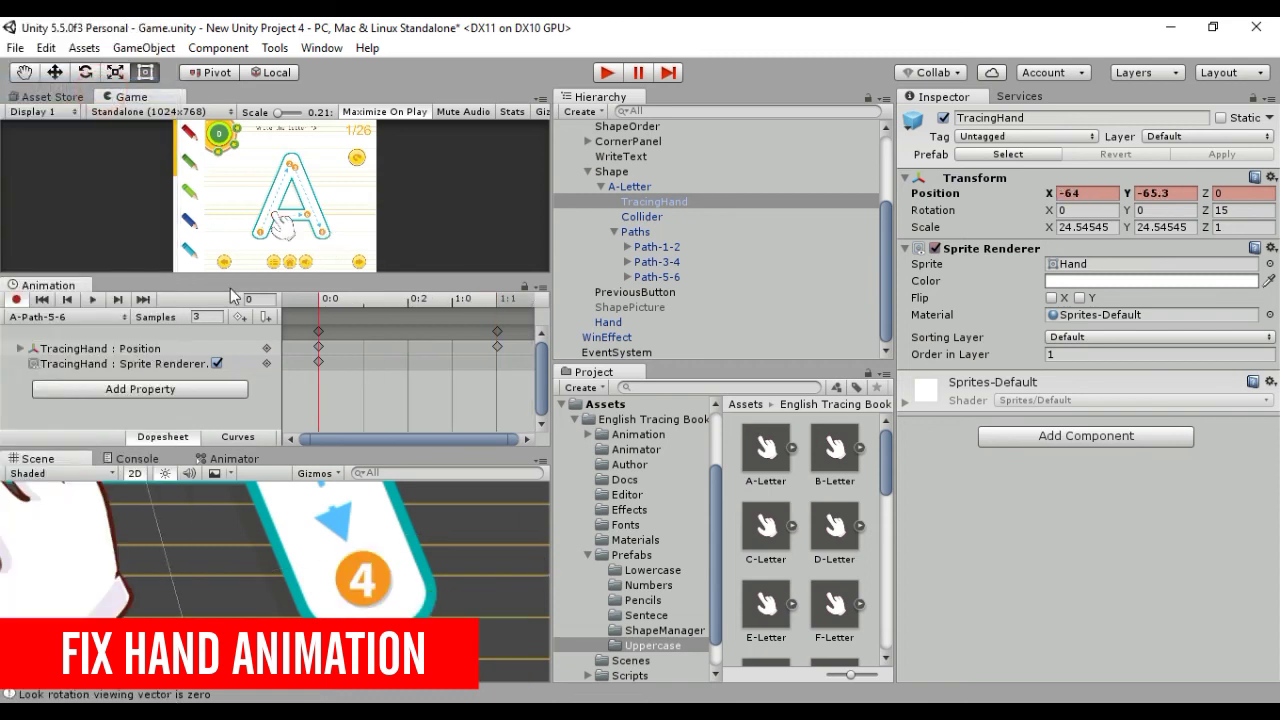
scroll(209, 510, "down", 2)
middle_click_drag(208, 513, 325, 582)
left_click_drag(332, 295, 293, 312)
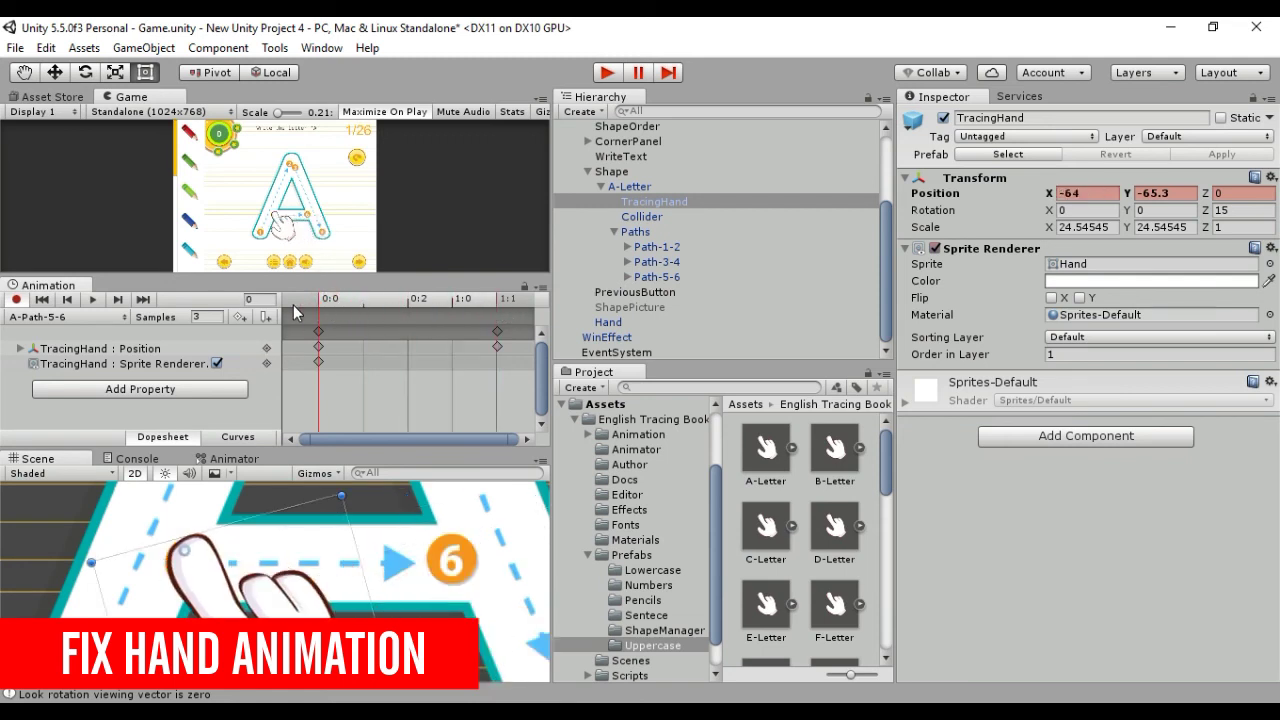
Leave animation recording on A-Letter and apply the object's changes to its prefab.
left_click(638, 187)
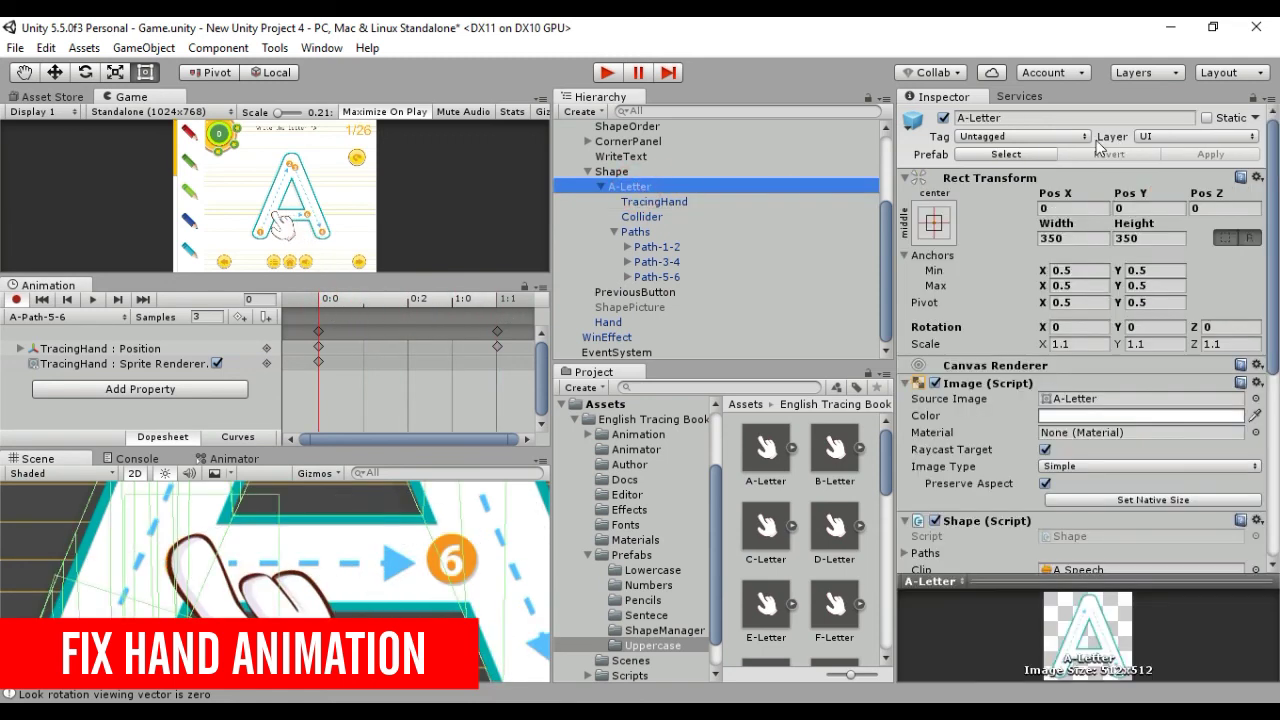
left_click(632, 172)
left_click(630, 186)
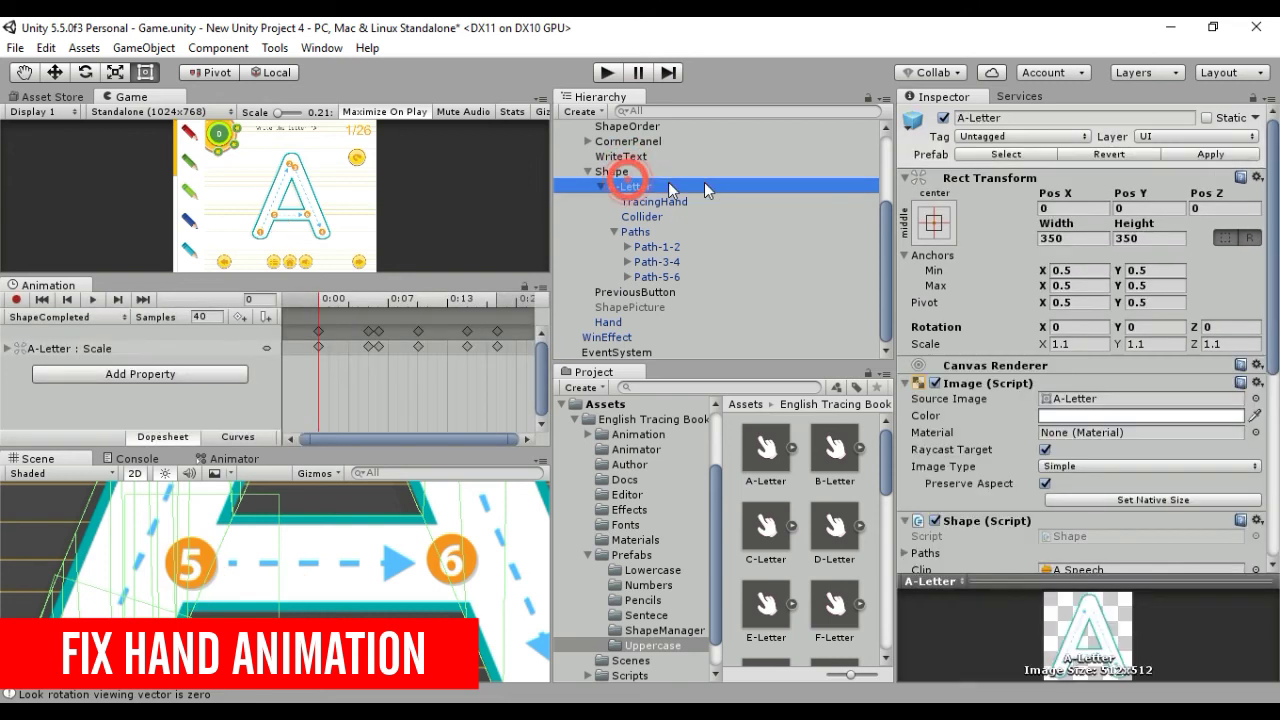
left_click(1222, 153)
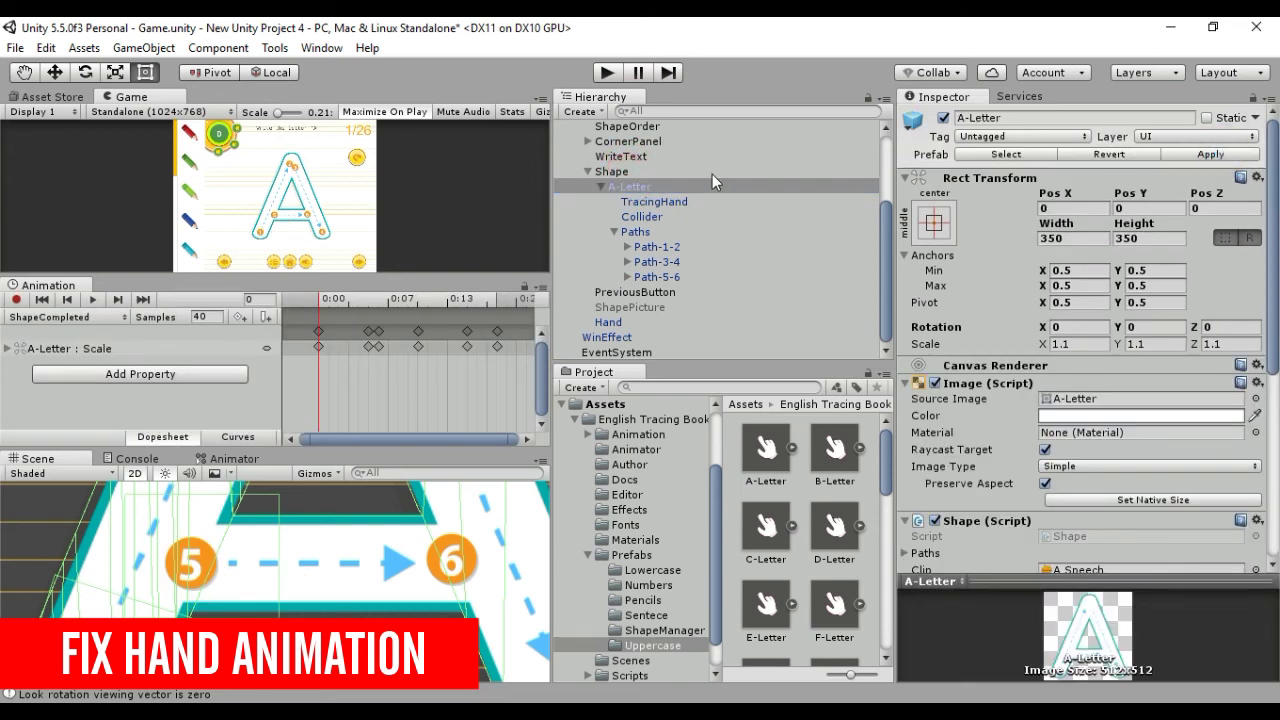
Delete the A-Letter instance from under Shape in the Game scene and save the scene.
right_click(630, 188)
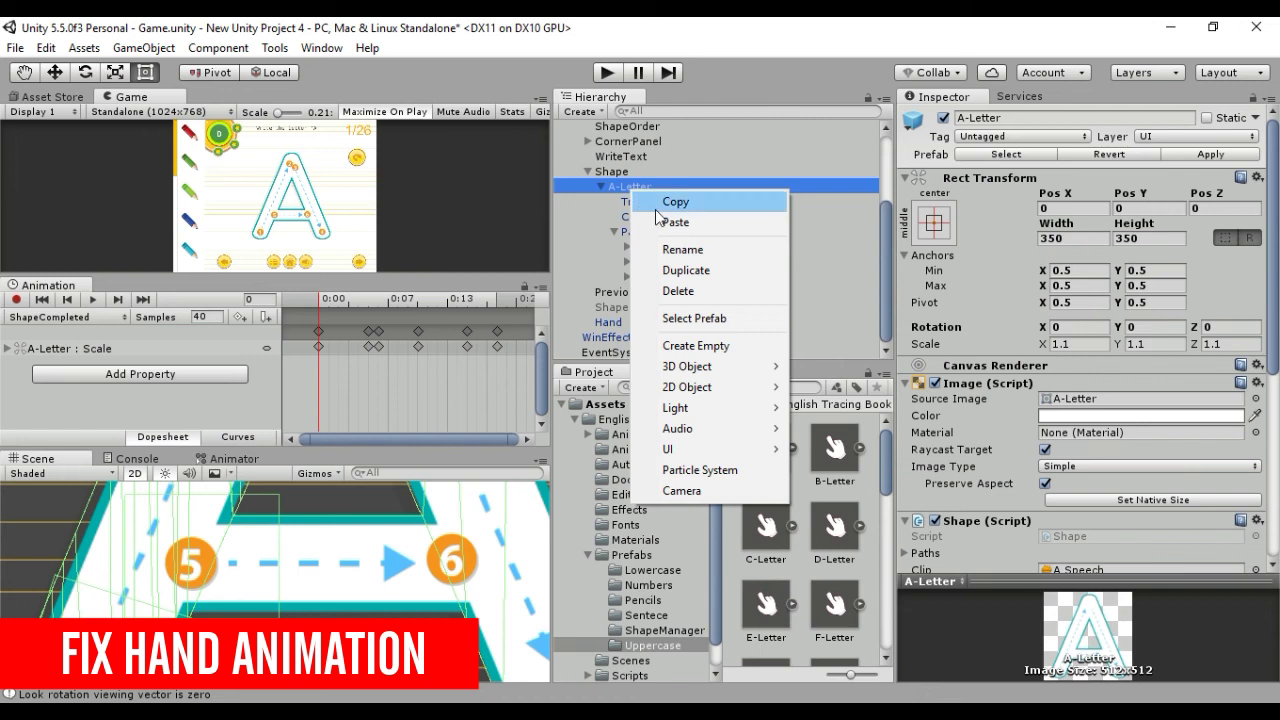
left_click(678, 291)
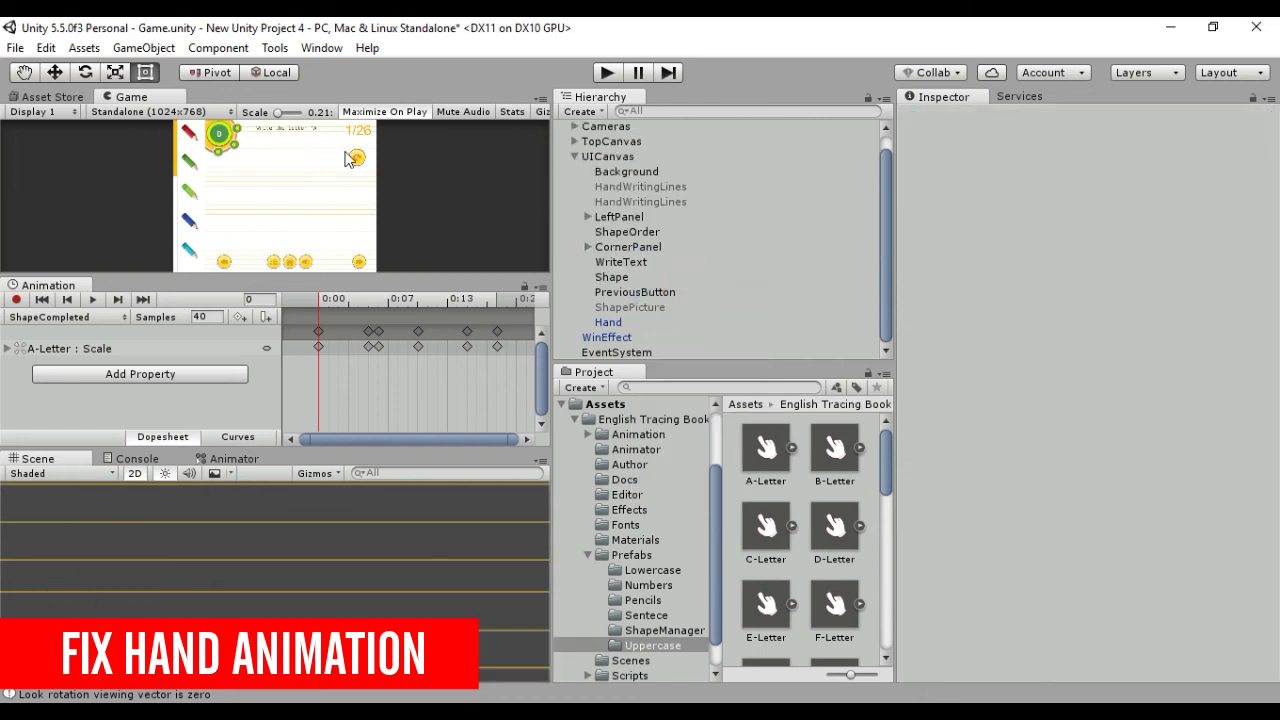
left_click(8, 50)
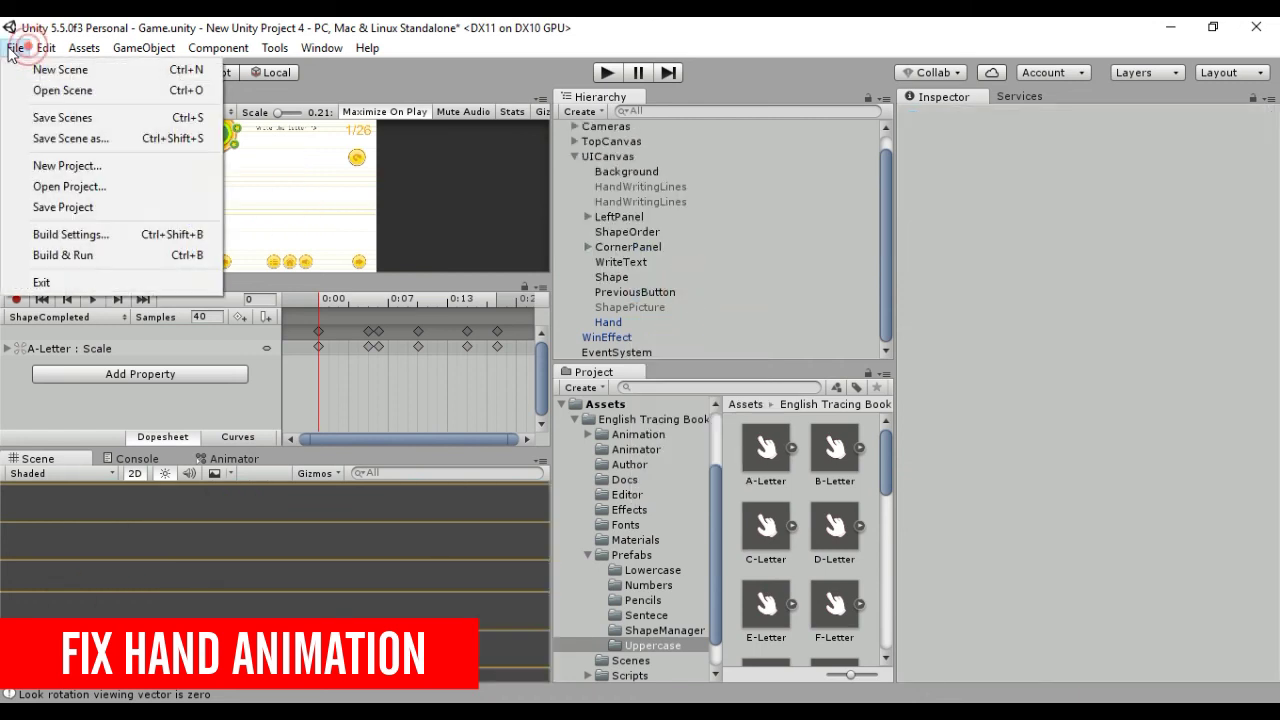
left_click(66, 118)
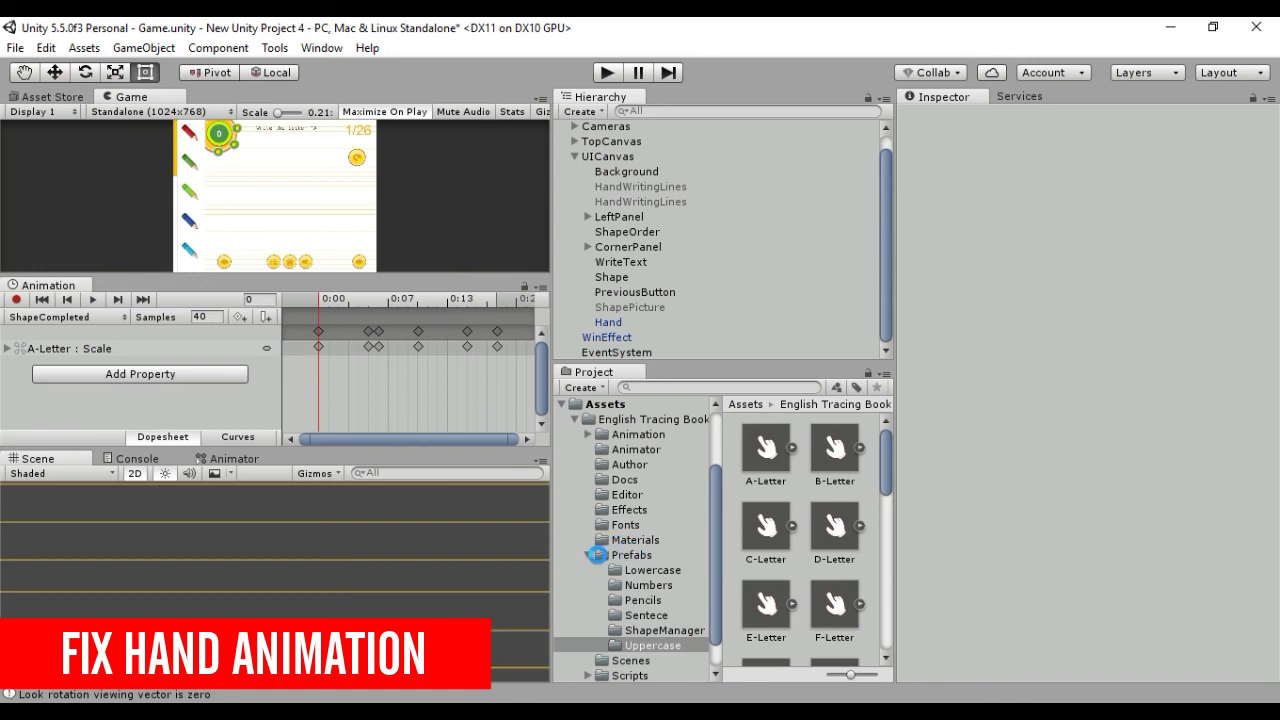
Open the Main scene from the project's Scenes folder and run the game.
left_click(588, 555)
left_click(632, 627)
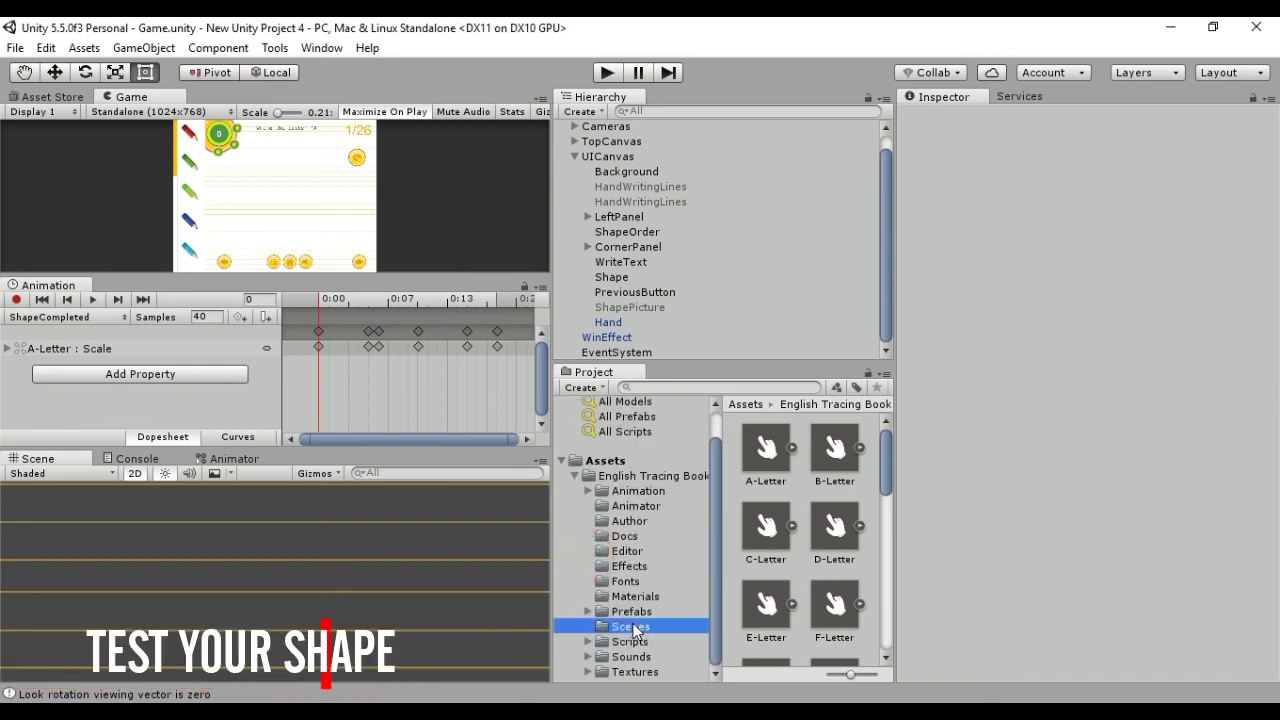
double_click(836, 539)
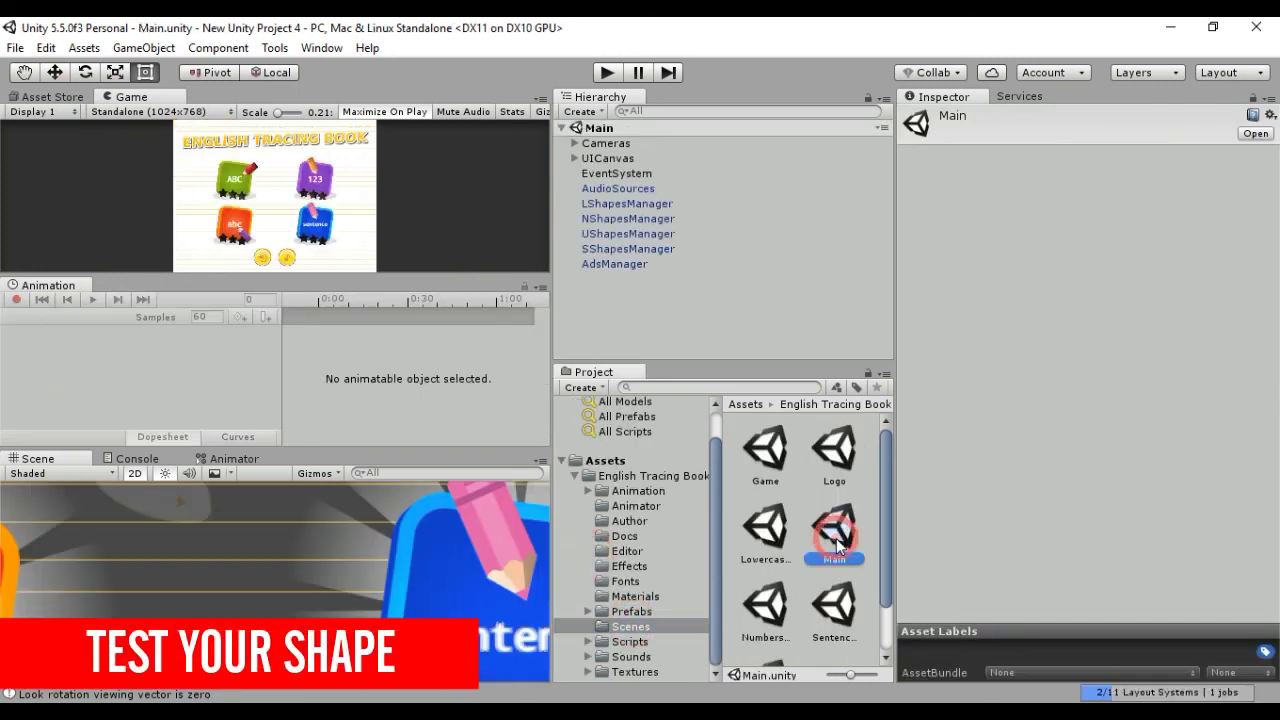
left_click(608, 72)
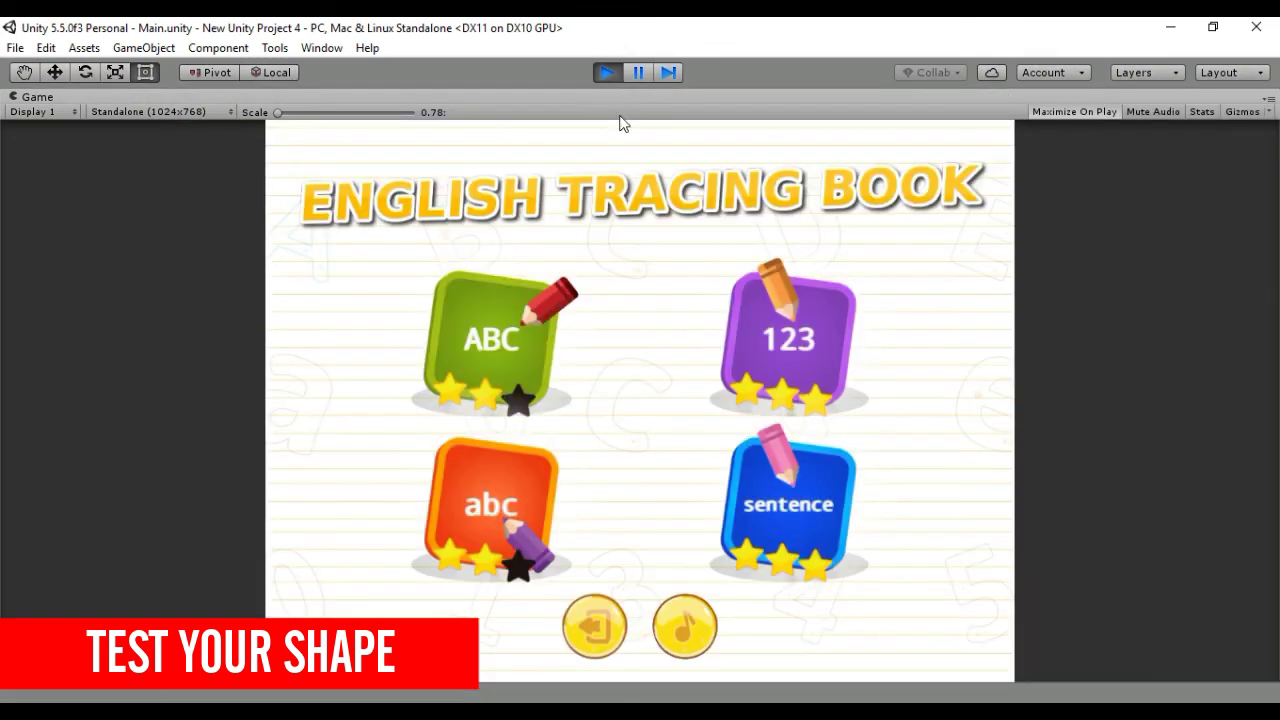
Open letter A from the uppercase ABC album and trace its first stroke from marker 1 to 2 in light green.
left_click(520, 308)
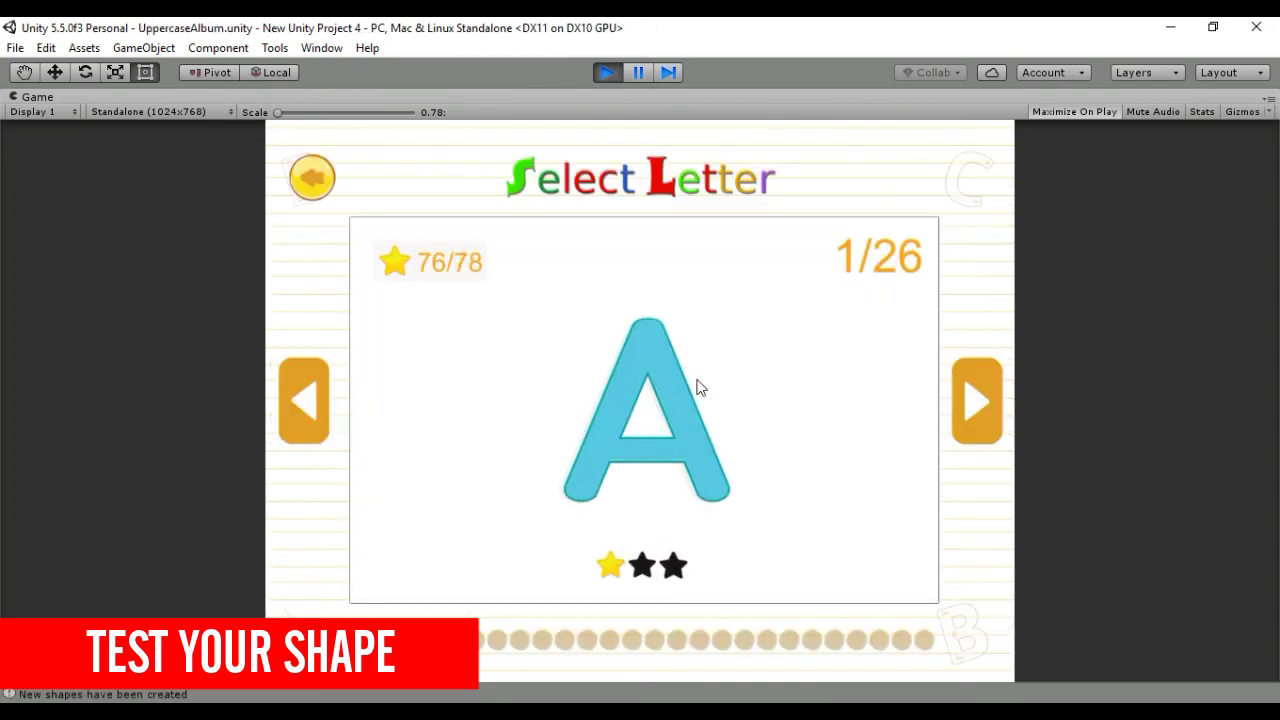
left_click(698, 386)
mouse_move(617, 530)
left_mouse_down()
mouse_move(630, 462)
mouse_move(670, 395)
mouse_move(710, 268)
left_mouse_up()
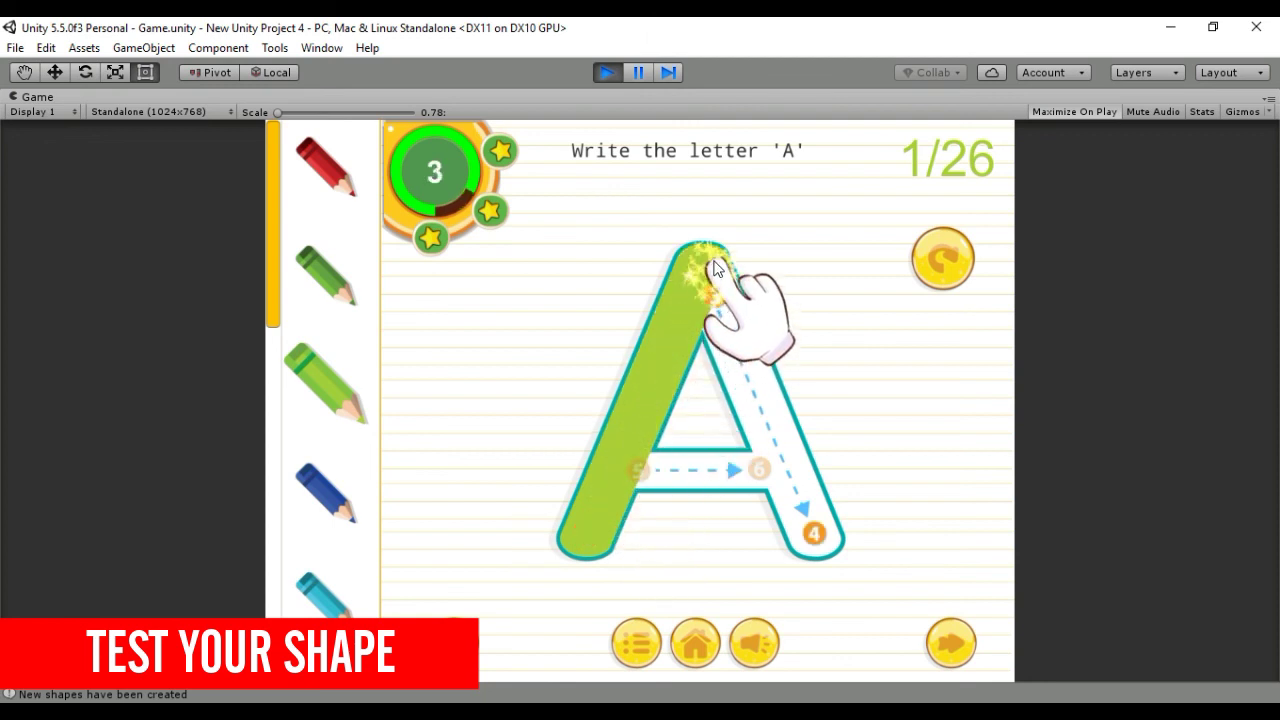
Choose the pink pencil and trace the letter A's second stroke from marker 3 to 4.
scroll(345, 440, "down", 3)
left_click(348, 425)
mouse_move(714, 296)
left_mouse_down()
mouse_move(770, 416)
mouse_move(720, 289)
mouse_move(762, 392)
left_mouse_up()
left_click(355, 512)
mouse_move(721, 295)
left_mouse_down()
mouse_move(775, 400)
mouse_move(828, 557)
left_mouse_up()
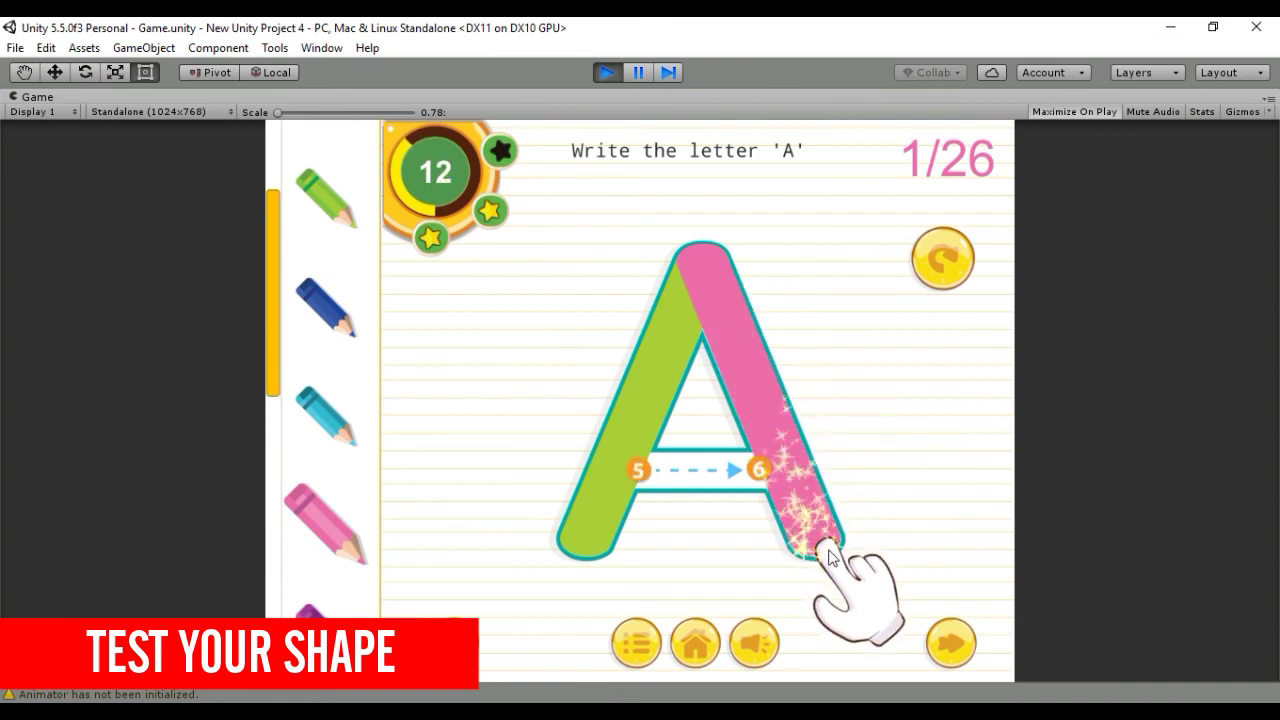
Trace the crossbar from marker 5 to 6 with the orange pencil and return through the letter album to the main menu.
left_click_drag(348, 529, 355, 352)
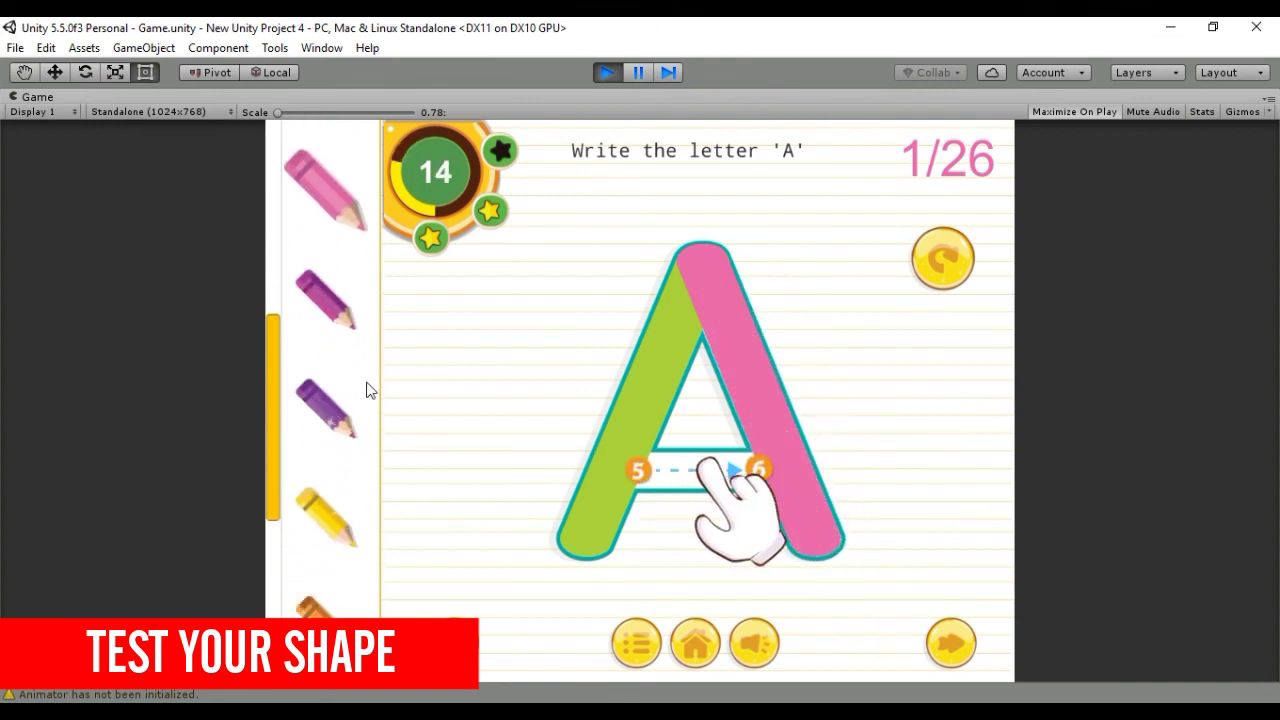
left_click(331, 537)
left_click_drag(641, 474, 760, 471)
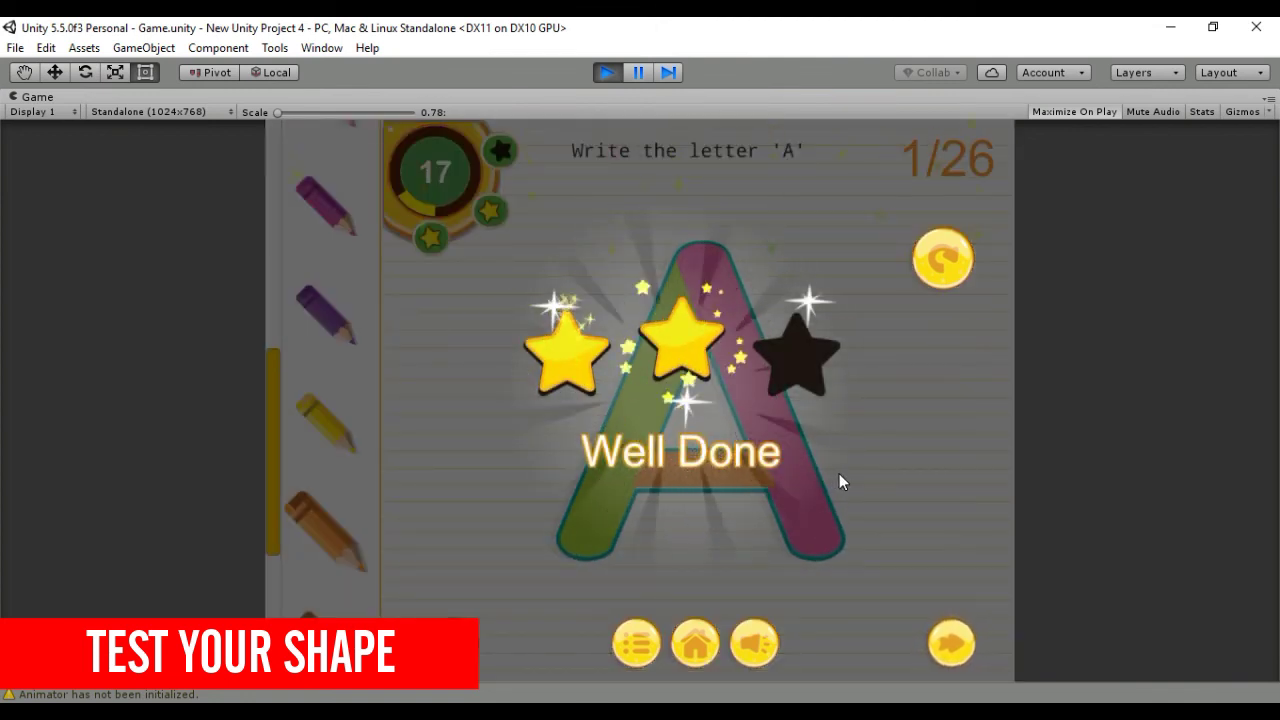
left_click(638, 640)
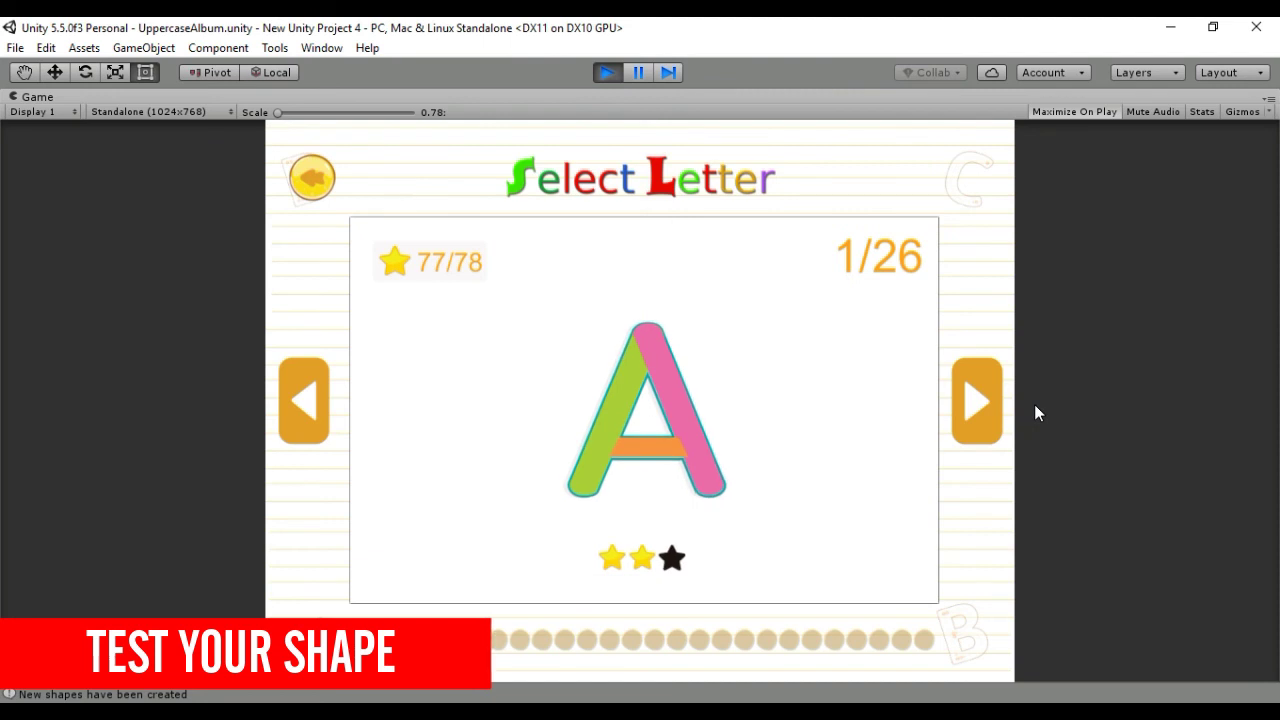
left_click(311, 178)
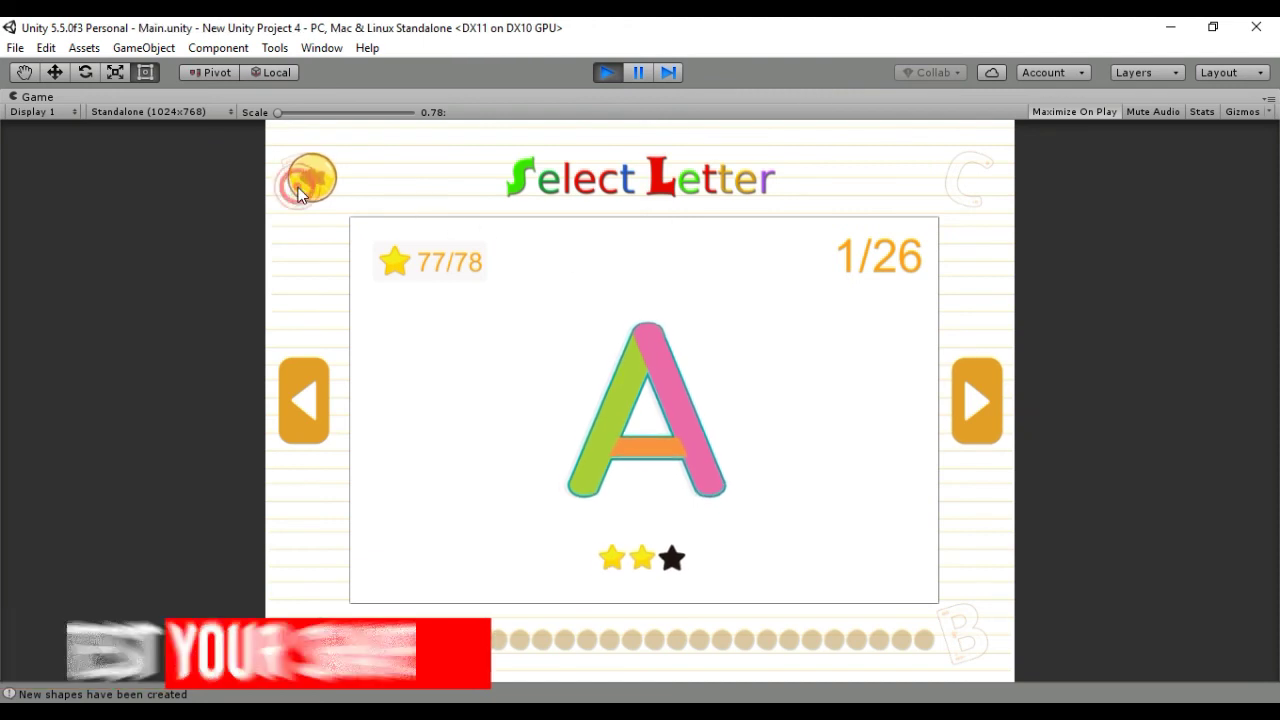